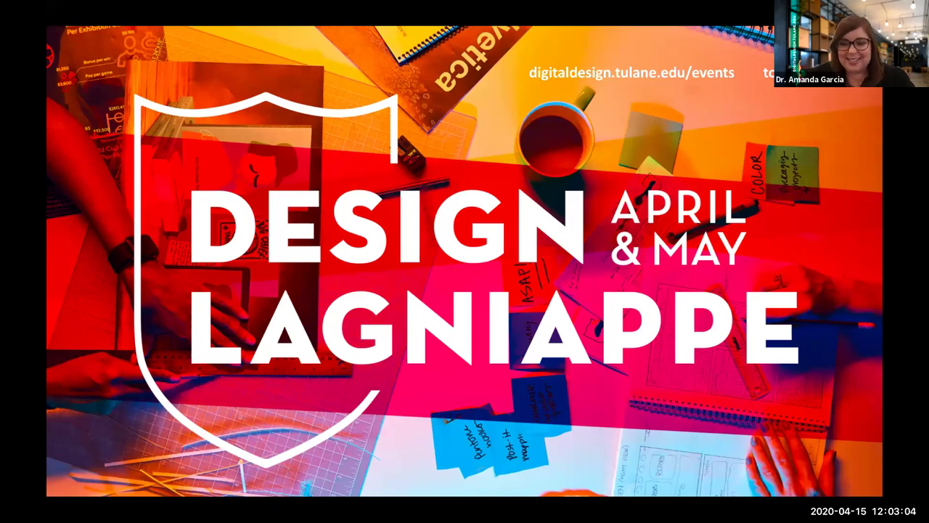
key("Right")
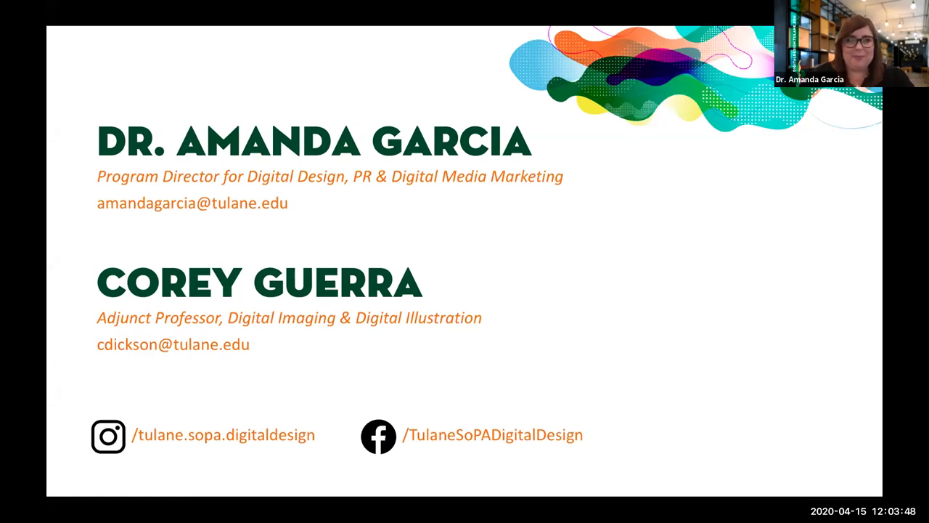
key("Right")
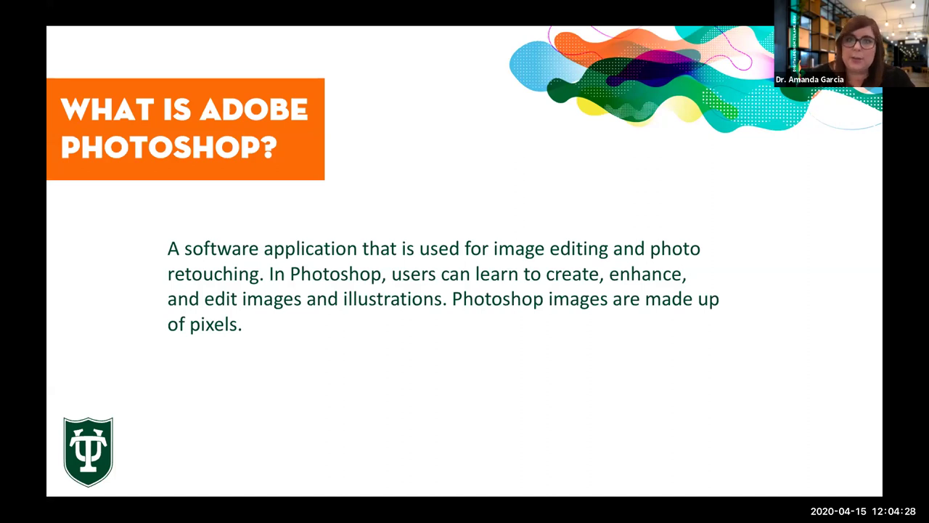
key("Right")
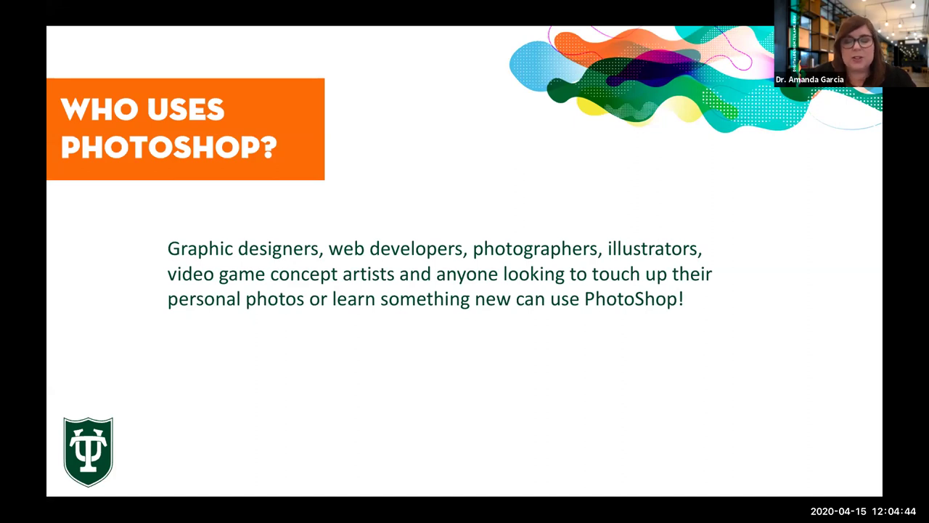
key("Right")
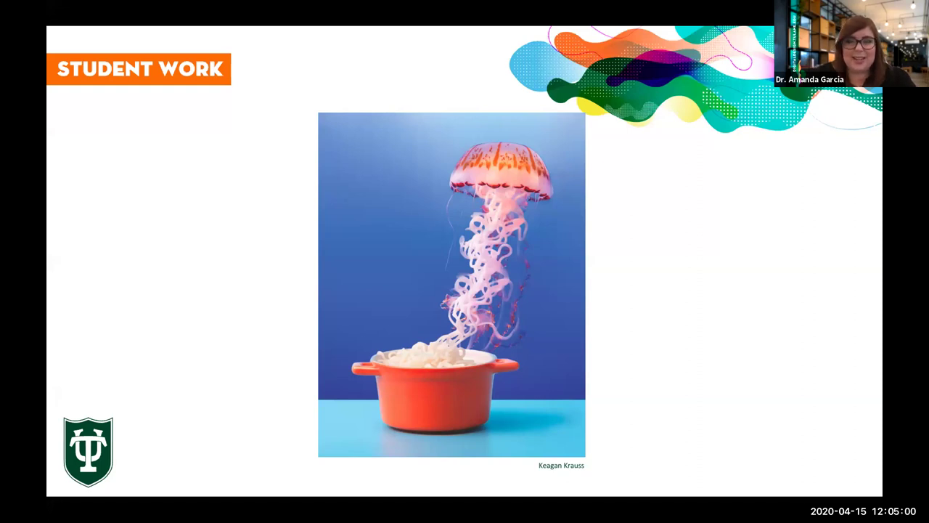
key("Right")
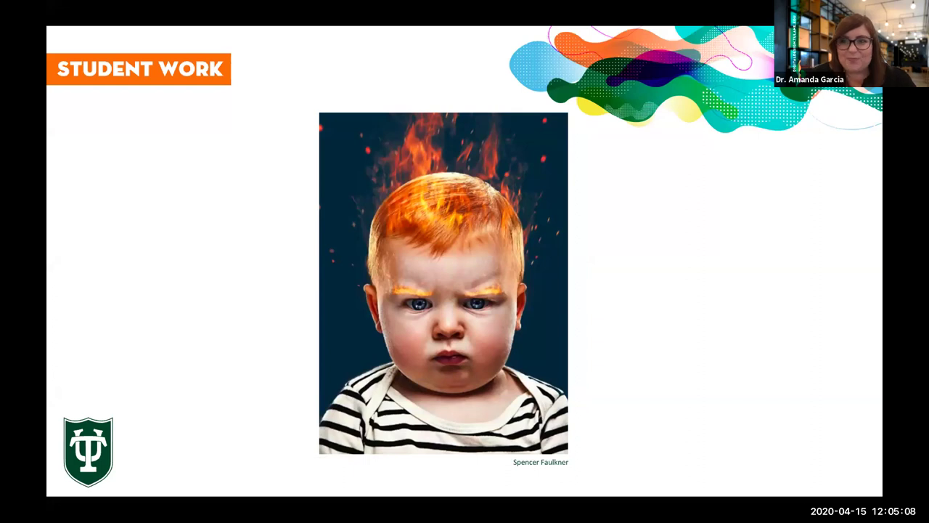
key("Right")
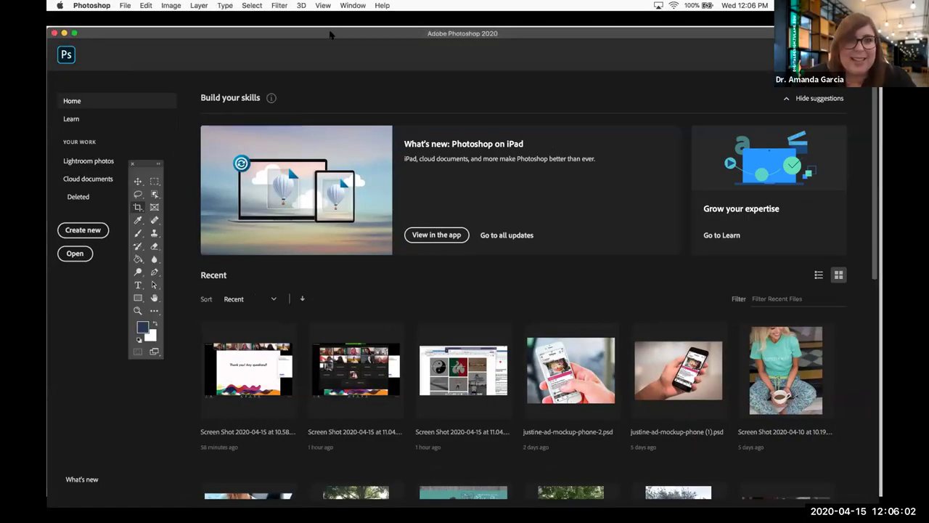
Step: Reposition the application window and the floating toolbar on the home screen
left_click_drag(331, 33, 364, 21)
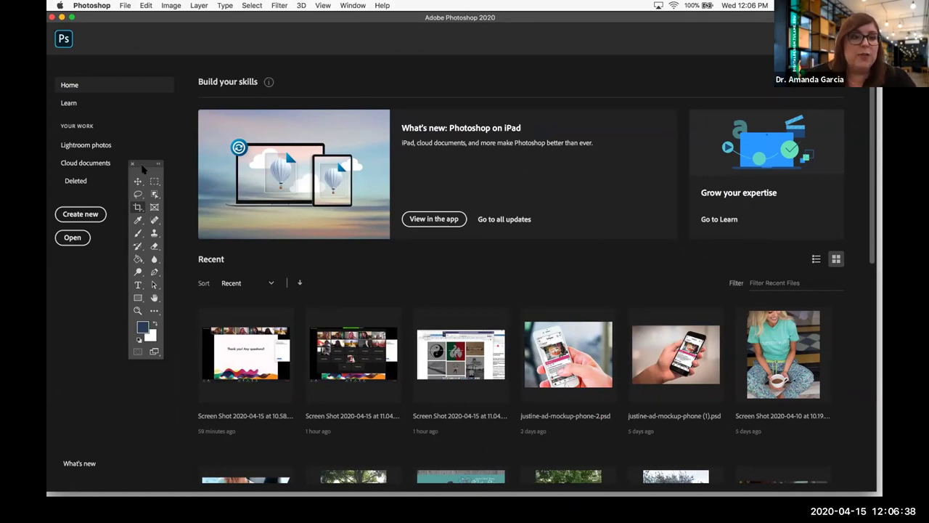
left_click_drag(143, 164, 163, 164)
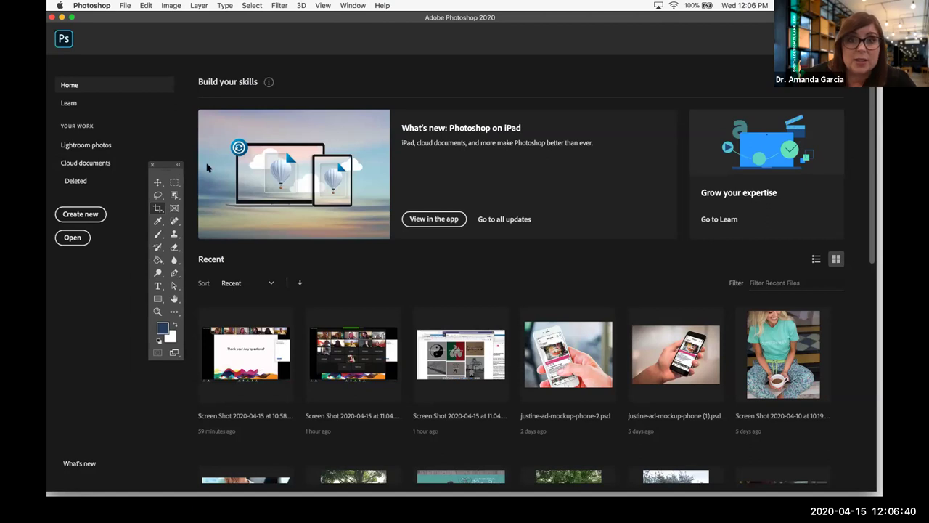
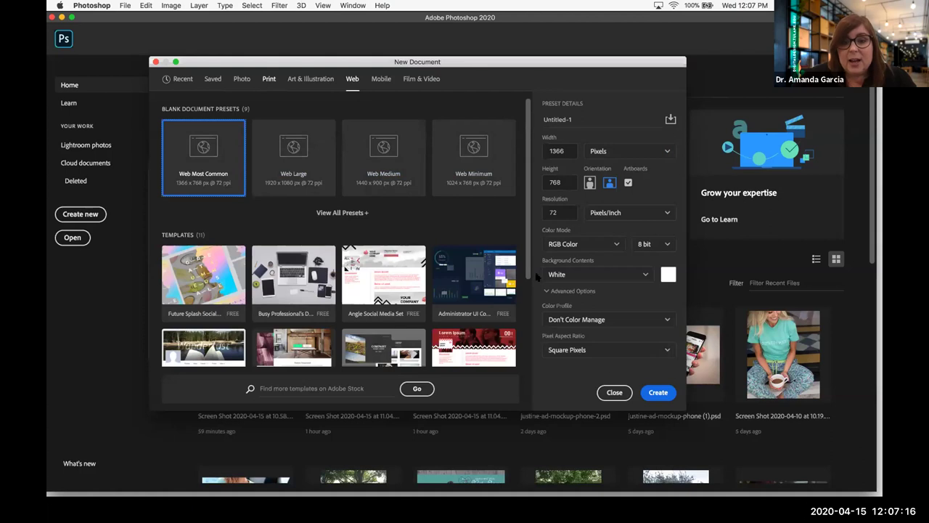
Step: Dismiss the New Document dialog and open image 5.jpg from the Downloads folder
left_click(619, 393)
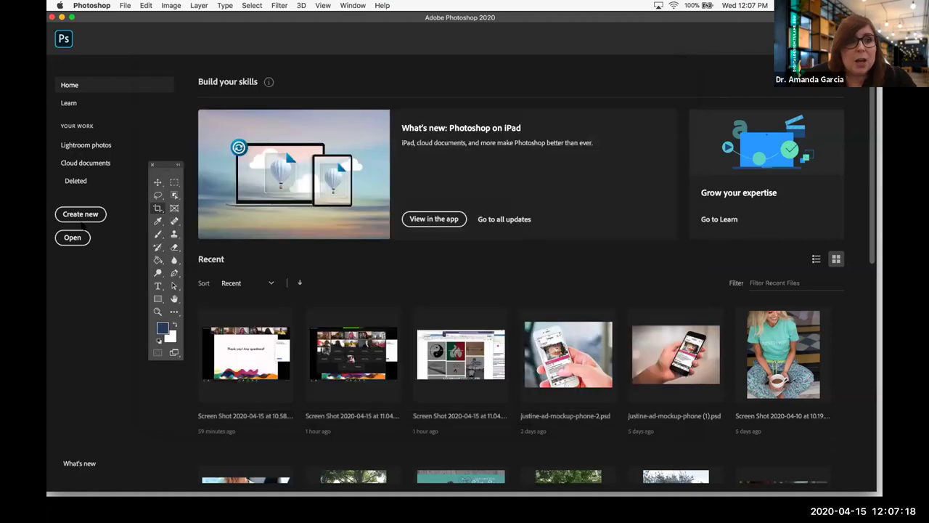
left_click(74, 238)
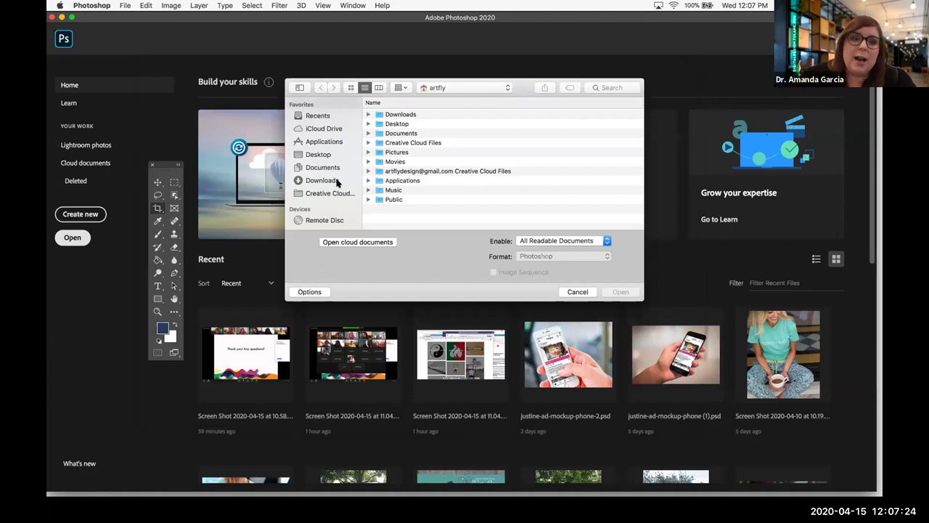
left_click(336, 182)
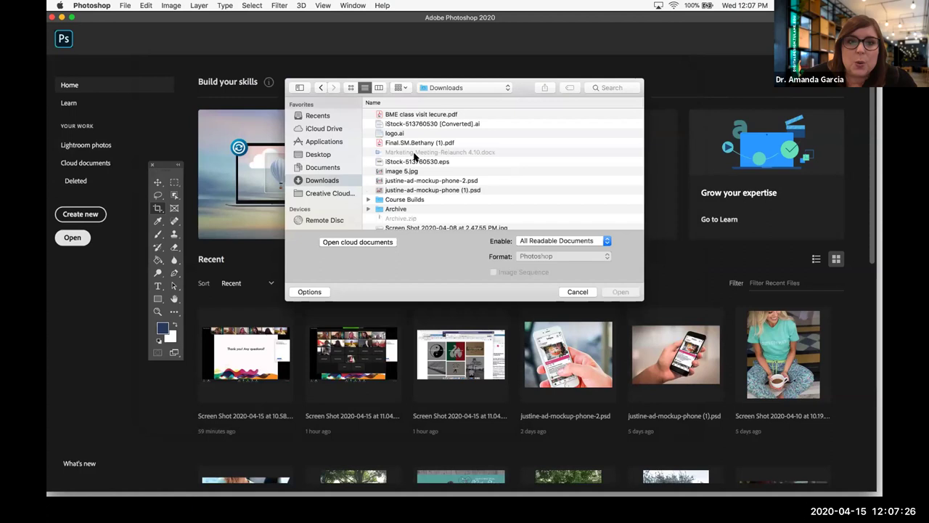
scroll(413, 161, "down", 1)
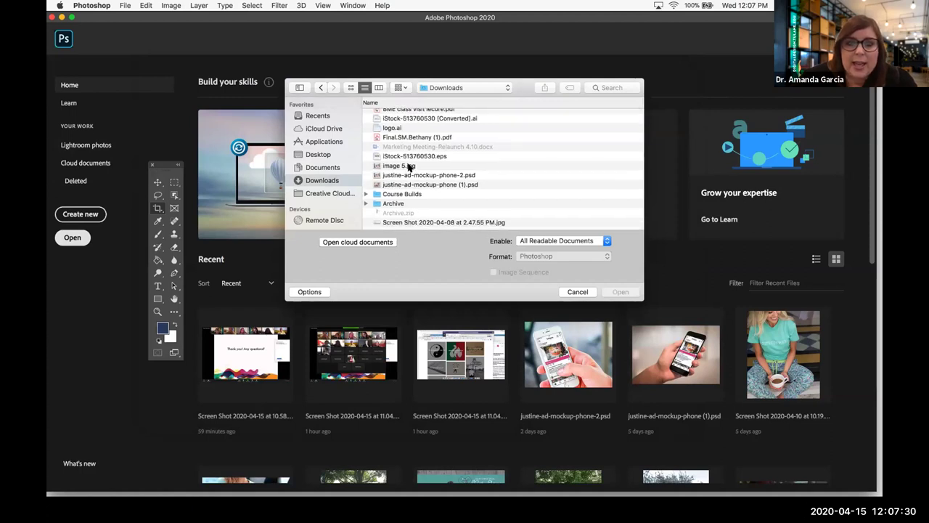
left_click(409, 166)
left_click(621, 291)
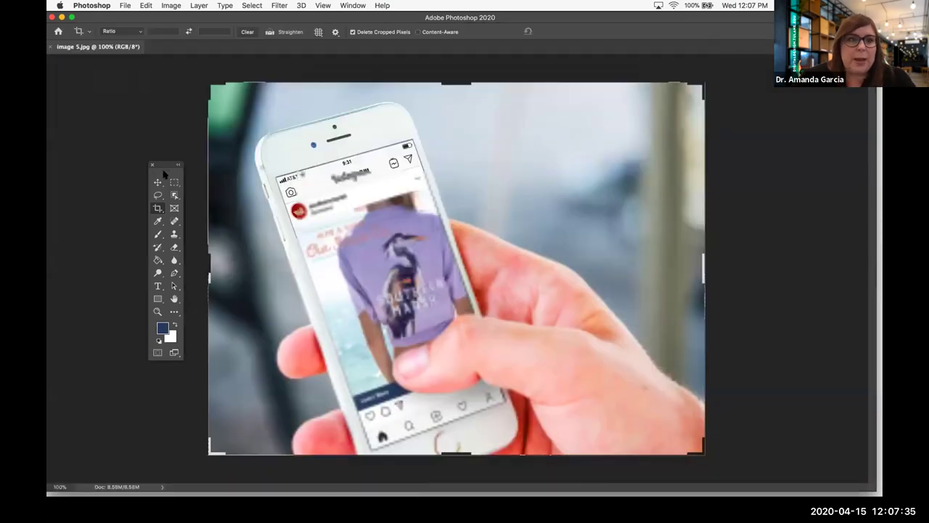
Step: Switch from cropping to the Move tool and reposition the floating toolbar beside the photo
left_click(159, 181)
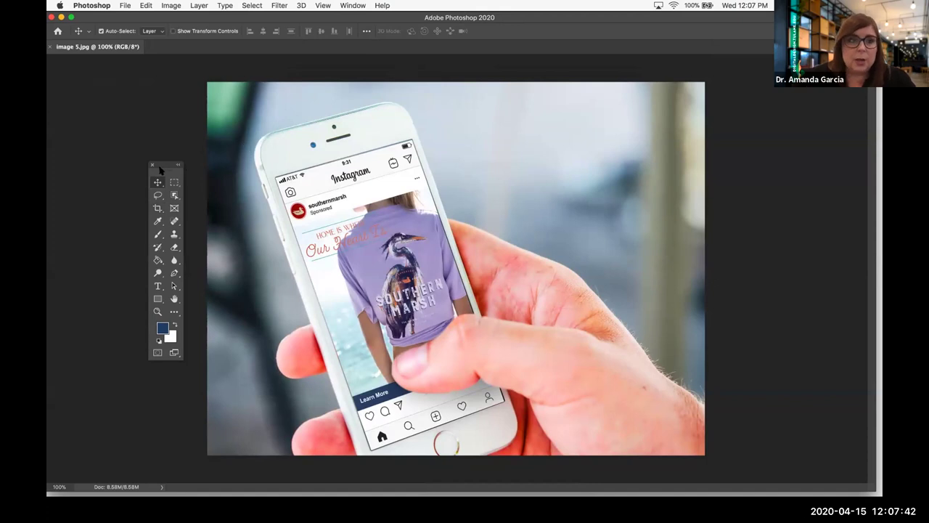
left_click_drag(154, 143, 135, 94)
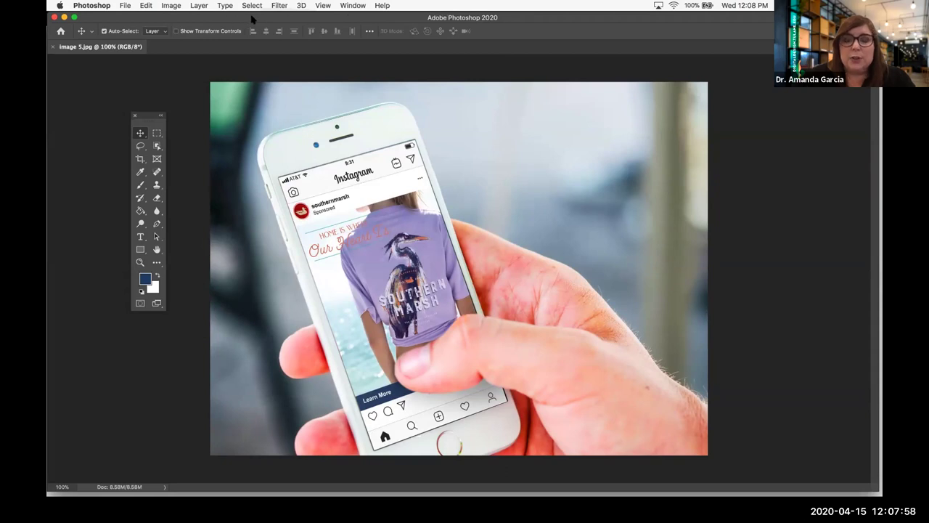
Step: Show the Layers panel and place it fully in view over the photo's right edge
left_click(350, 5)
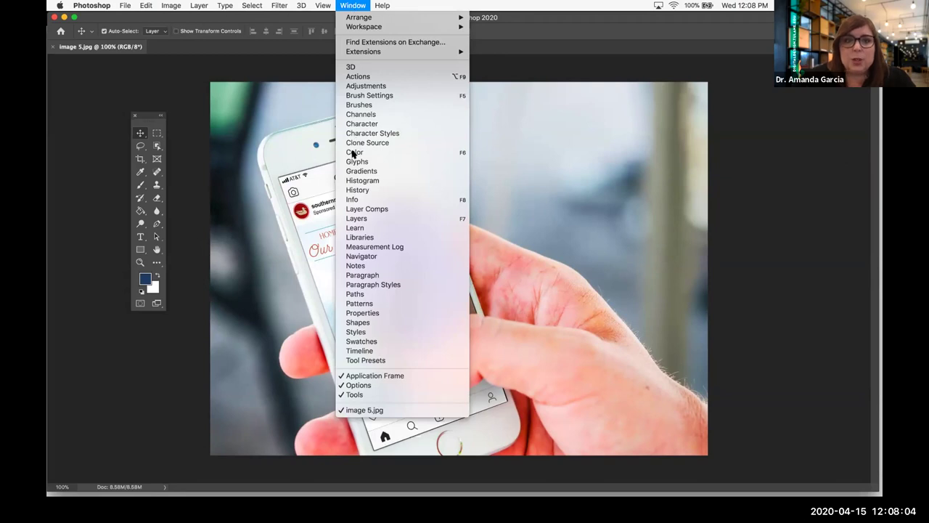
left_click(377, 219)
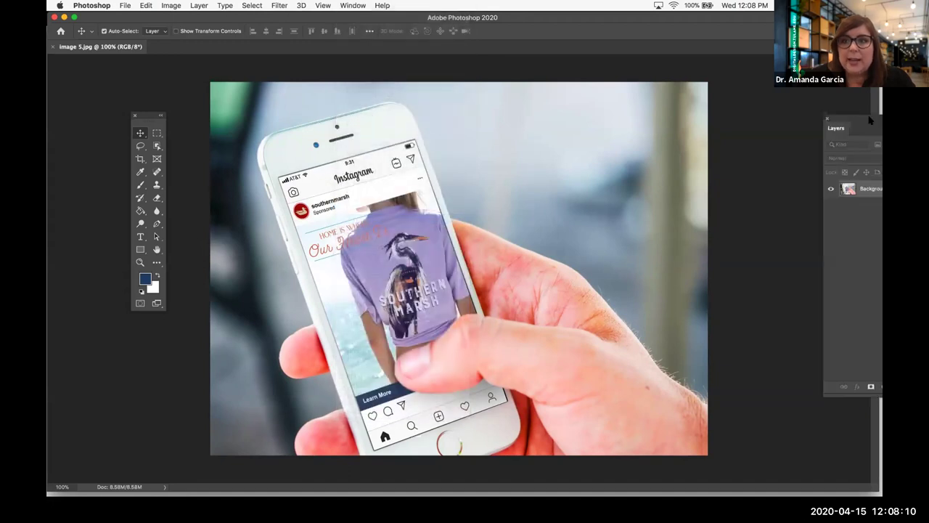
left_click_drag(846, 119, 568, 91)
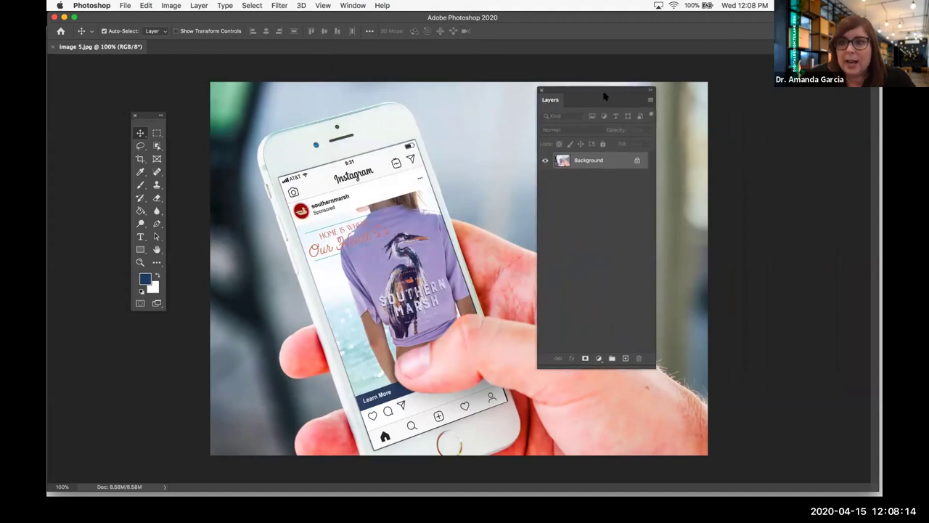
left_click_drag(651, 95, 795, 103)
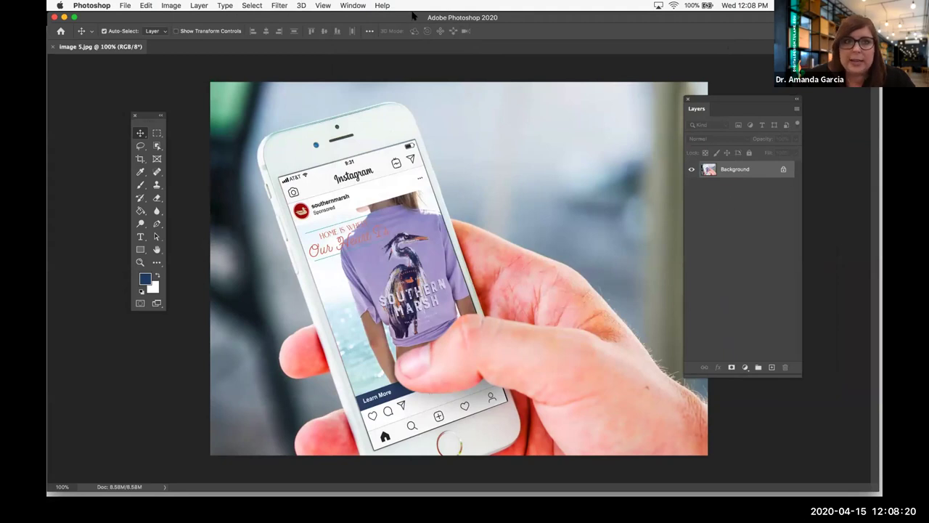
Step: Show the History panel and place it directly beside the Layers panel
left_click(355, 6)
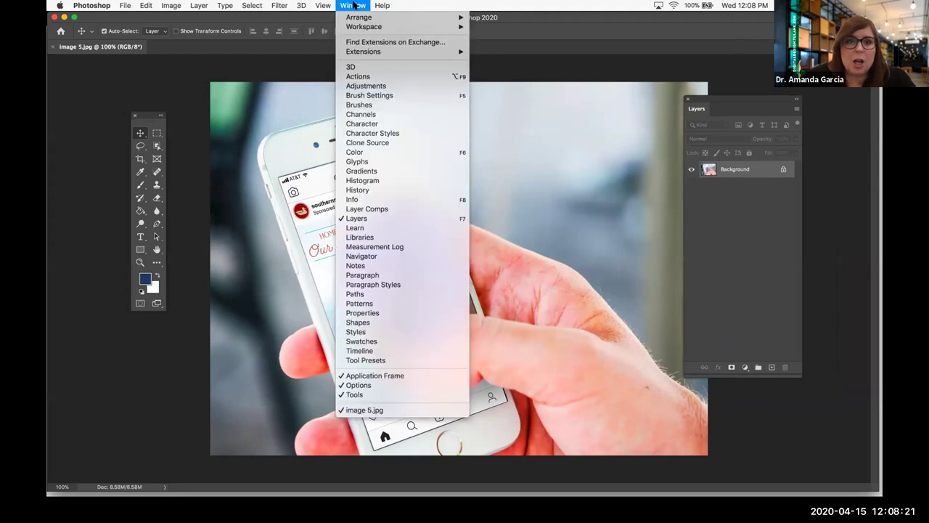
left_click(367, 191)
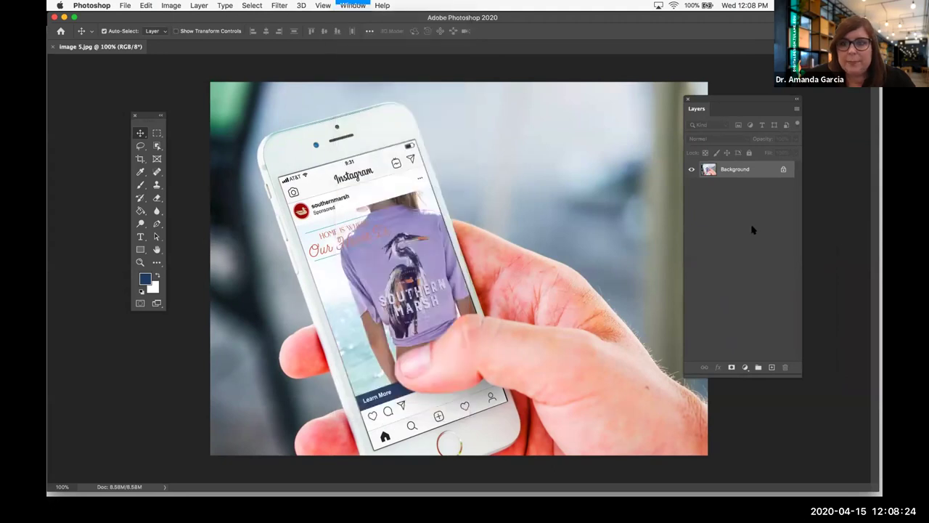
left_click_drag(764, 224, 600, 97)
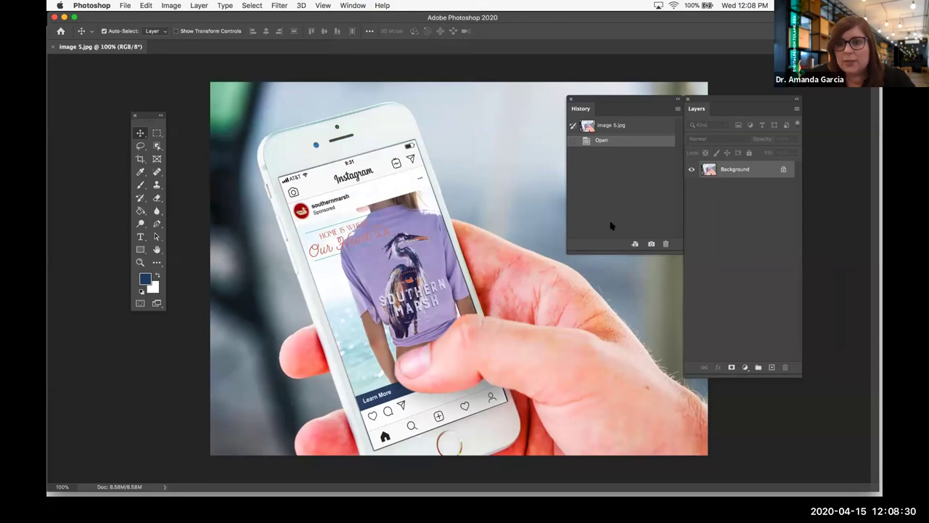
left_click(350, 5)
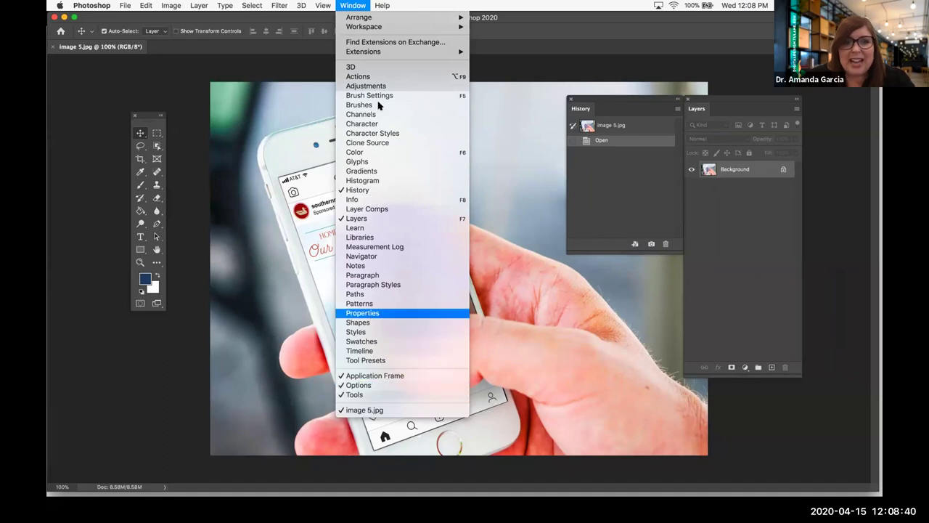
left_click(142, 13)
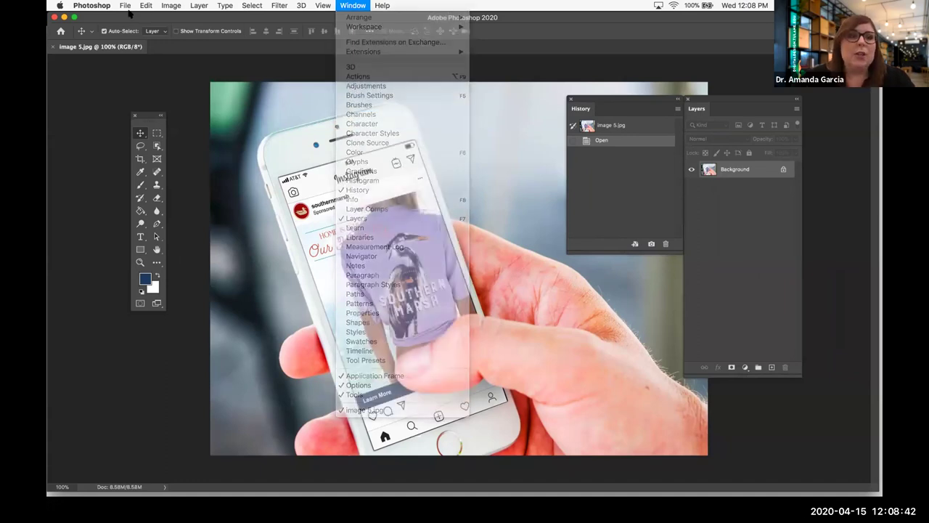
left_click(125, 6)
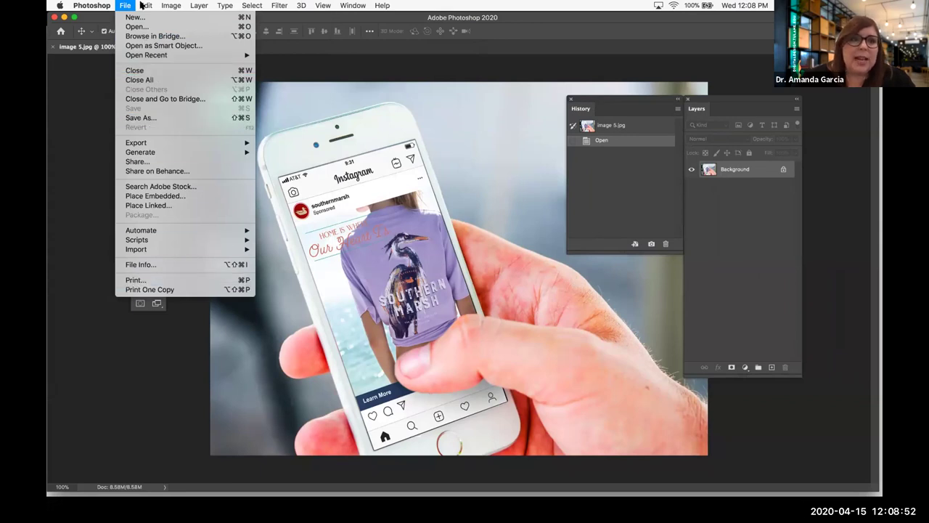
mouse_move(143, 5)
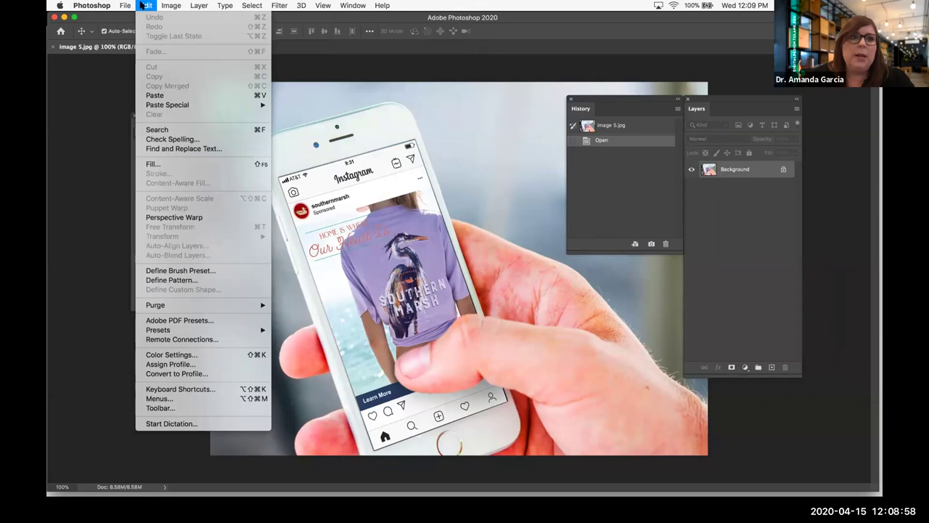
Step: Convert the photo's color mode to CMYK Color and accept the profile conversion
left_click(172, 6)
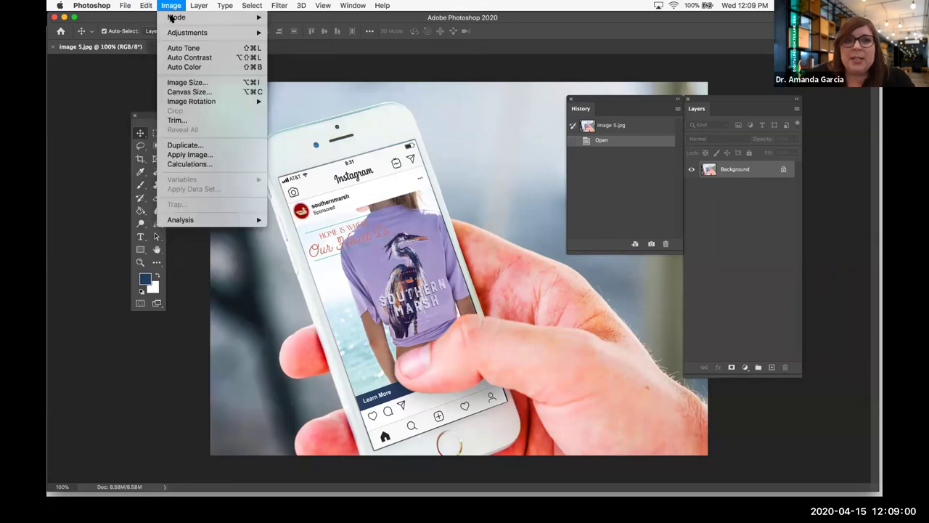
mouse_move(195, 18)
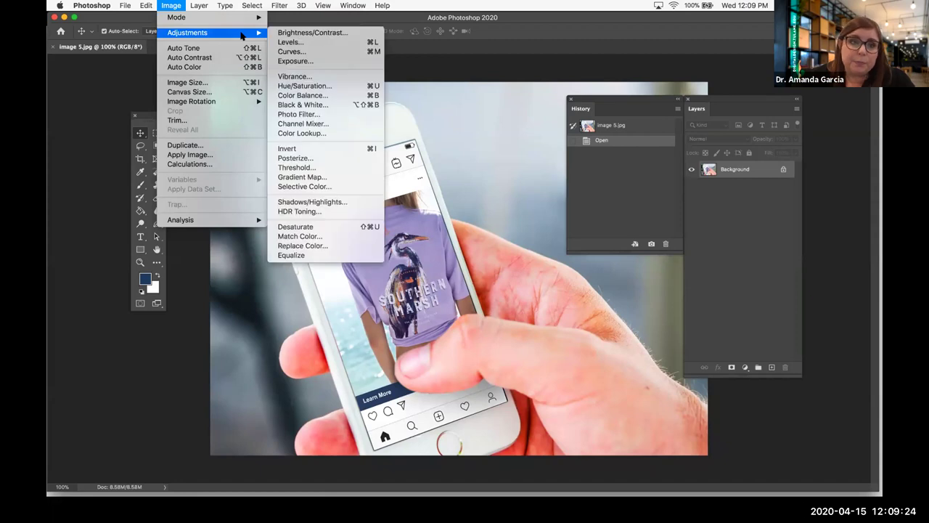
mouse_move(237, 17)
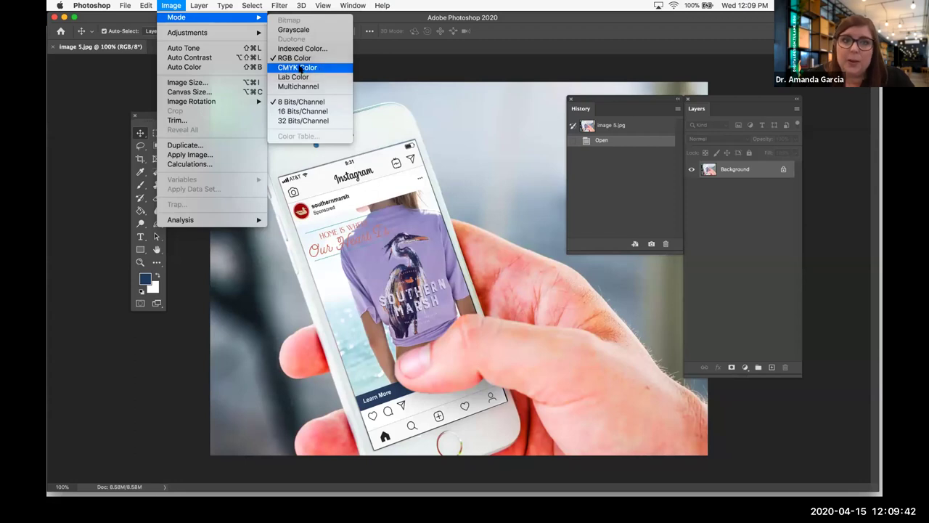
left_click(299, 68)
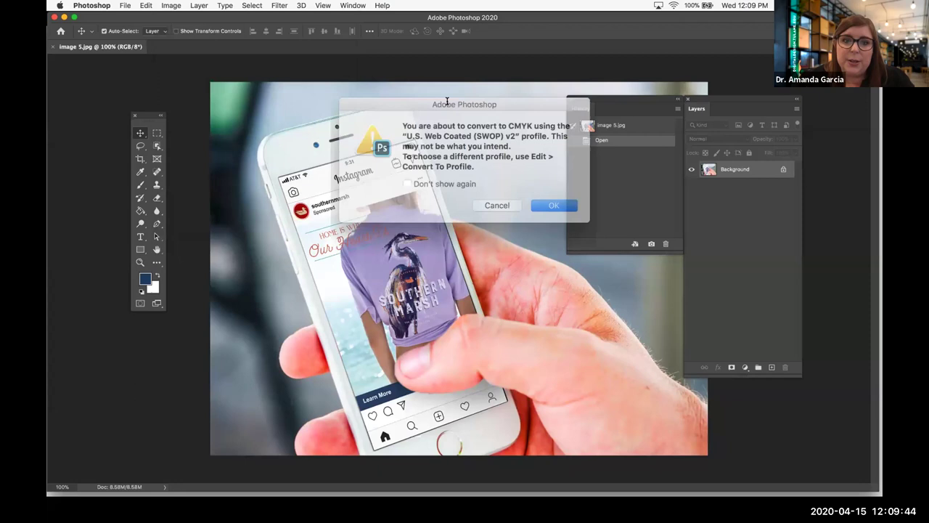
left_click(548, 199)
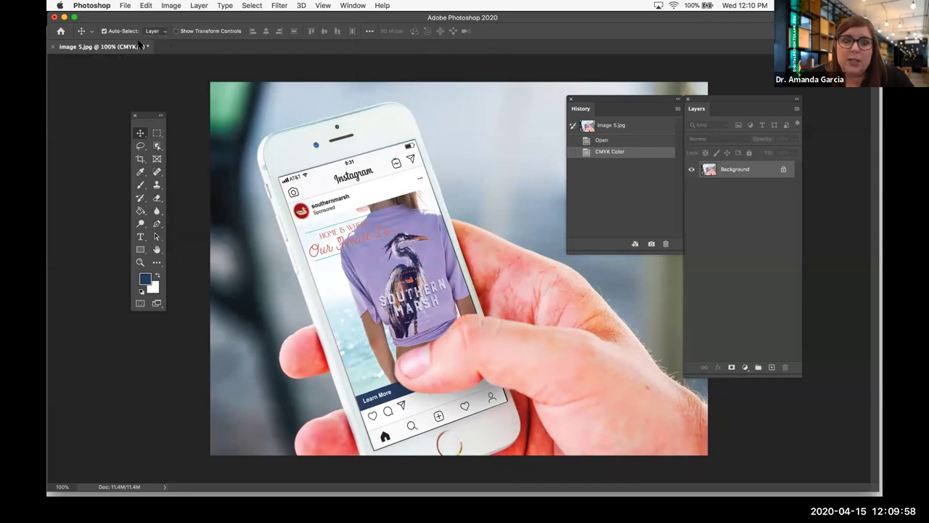
Step: Rearrange the floating toolbar, History panel and Layers panel around the photo
left_click_drag(156, 117, 163, 98)
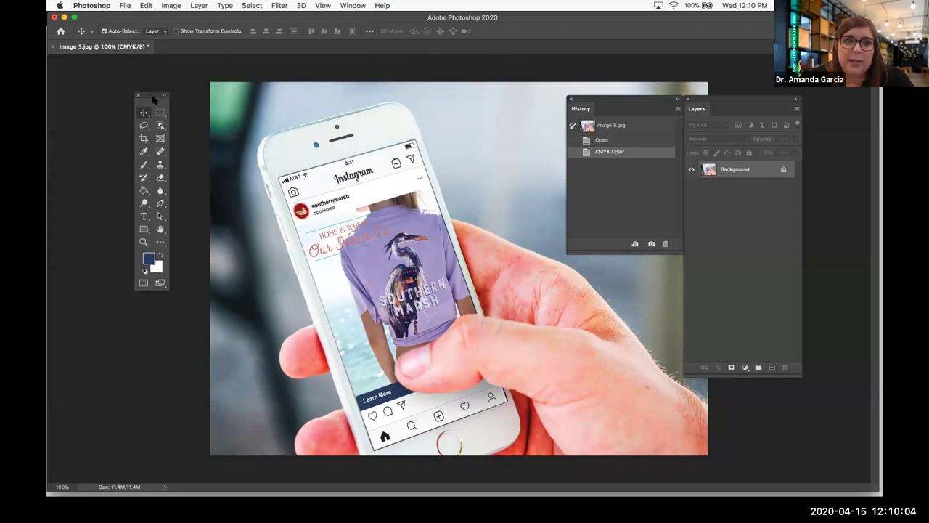
left_click_drag(149, 96, 175, 103)
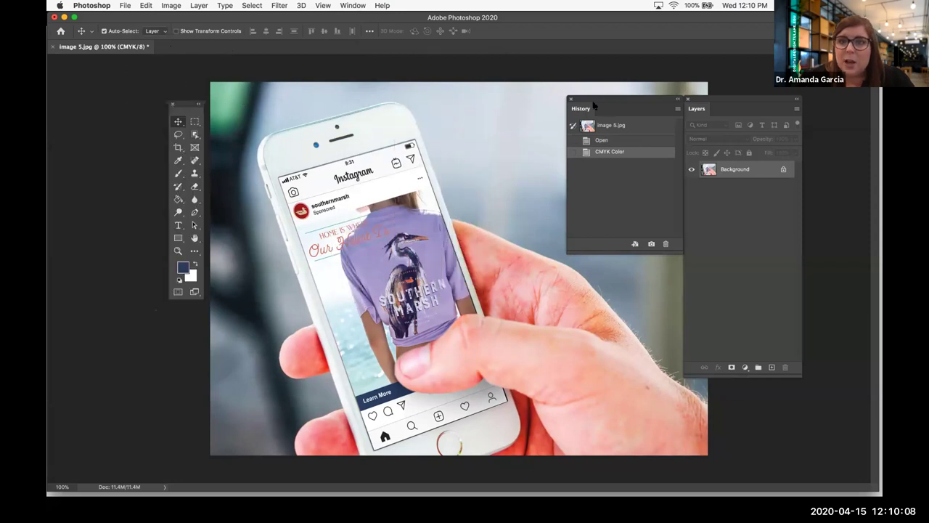
left_click_drag(573, 99, 518, 100)
left_click_drag(735, 99, 780, 82)
left_click_drag(583, 104, 792, 181)
left_click_drag(185, 103, 129, 95)
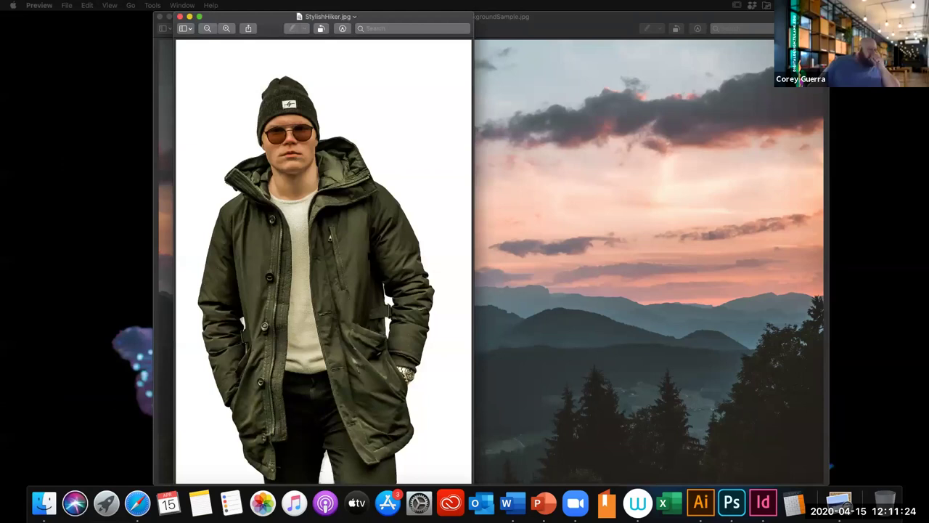
Step: Close the sample images open in Preview and open BackgroundSample.jpg in Photoshop
left_click(448, 307)
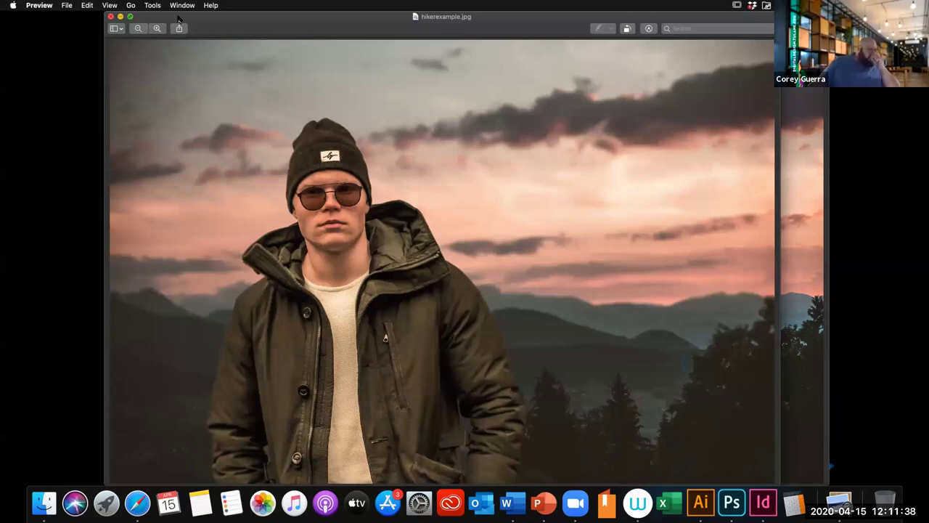
key("super+m")
key("super+m")
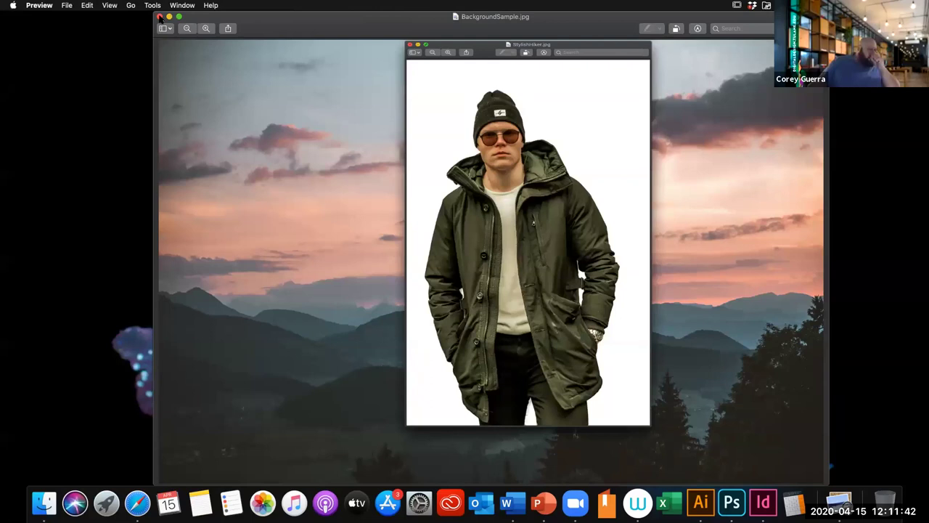
key("super+w")
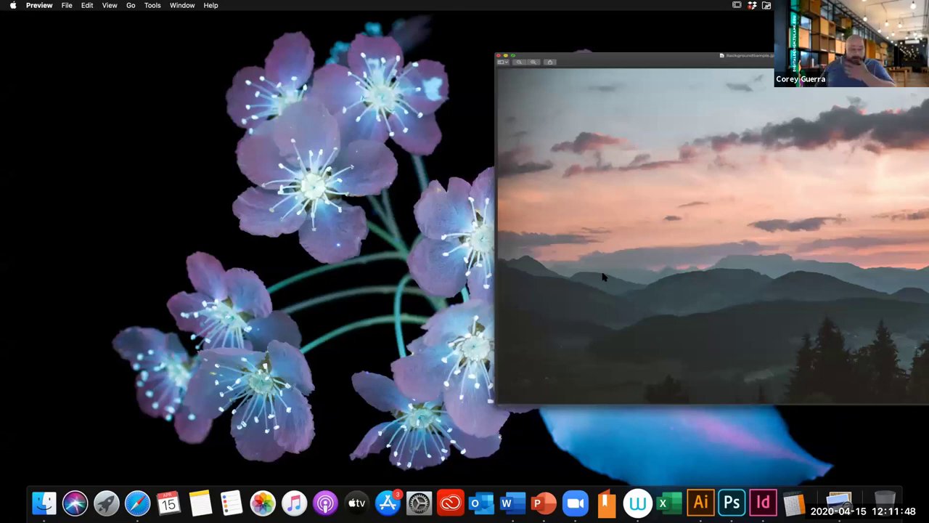
key("super+w")
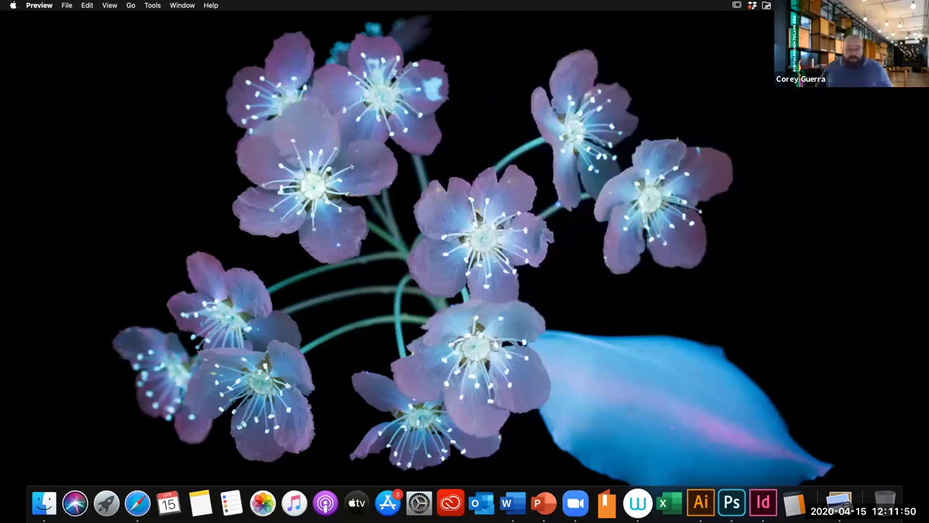
left_click_drag(586, 258, 732, 502)
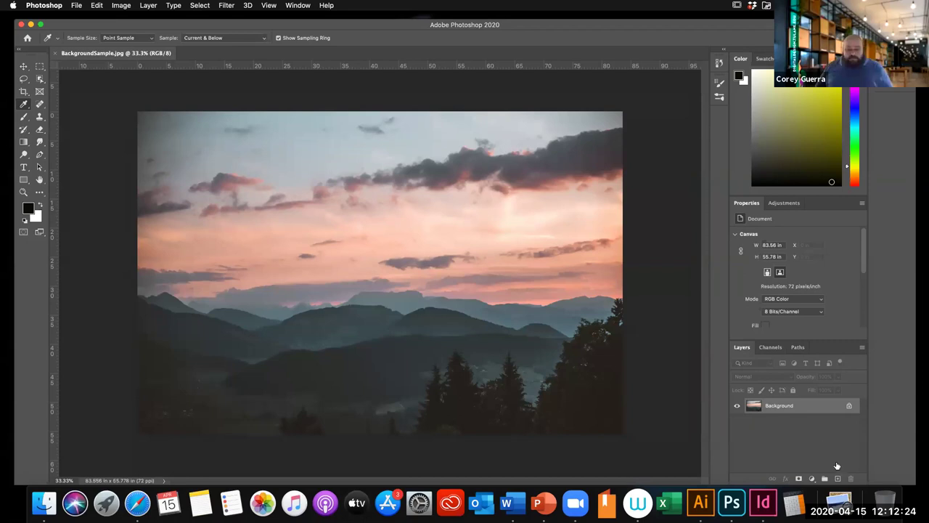
Step: Duplicate the Background layer and convert the copy to a Smart Object
left_click_drag(837, 465, 839, 479)
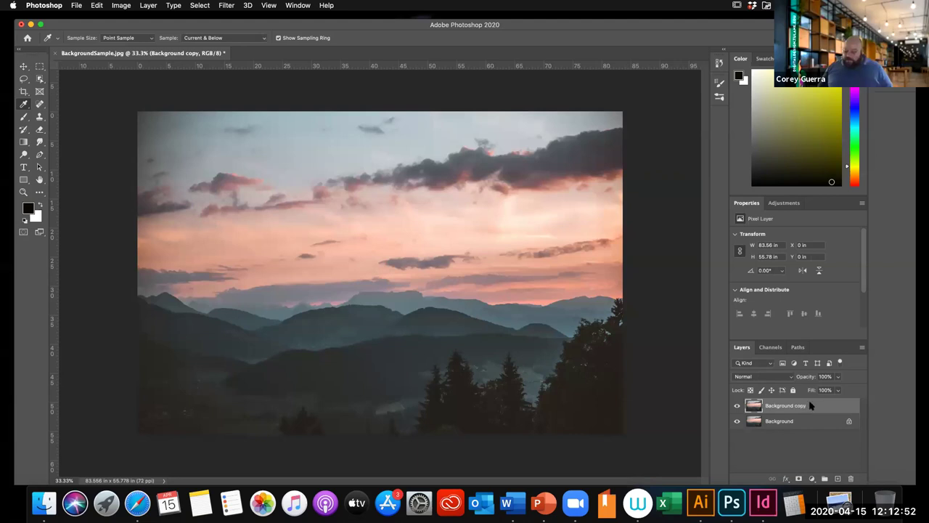
right_click(811, 406)
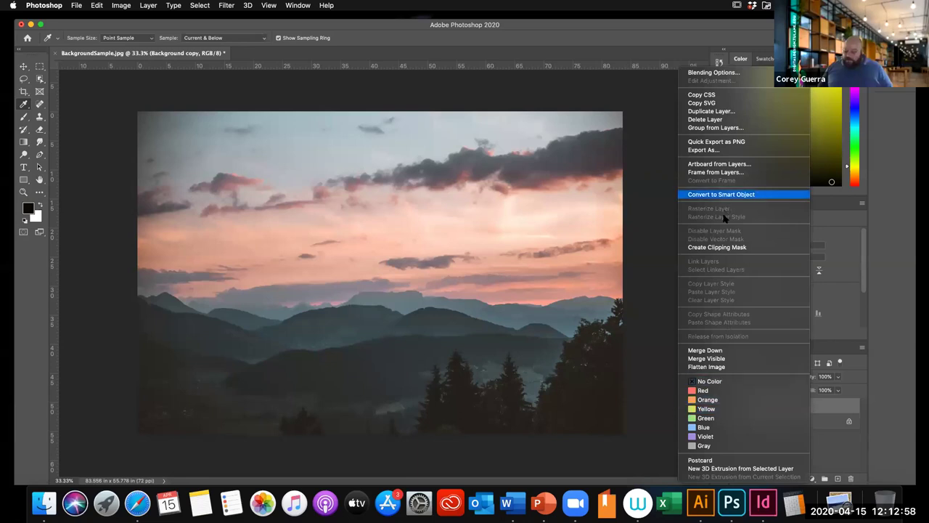
key("Escape")
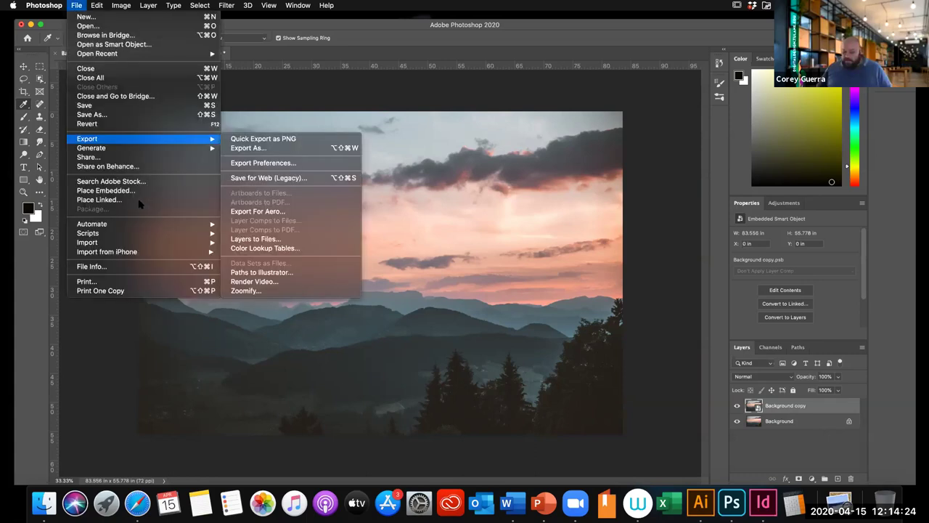
Step: Place StylishHiker.jpg from the iCloud Desktop folder into the landscape document as a linked file
key("Escape")
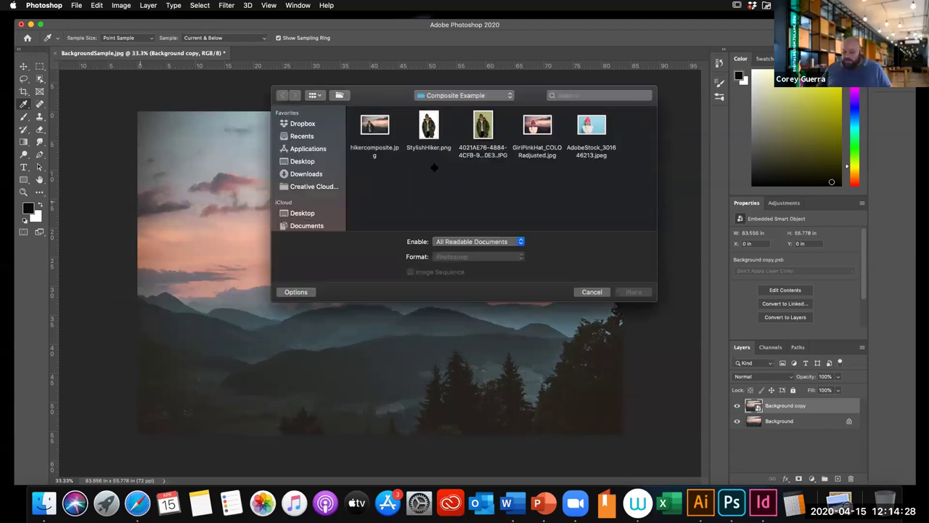
key("super+shift+d")
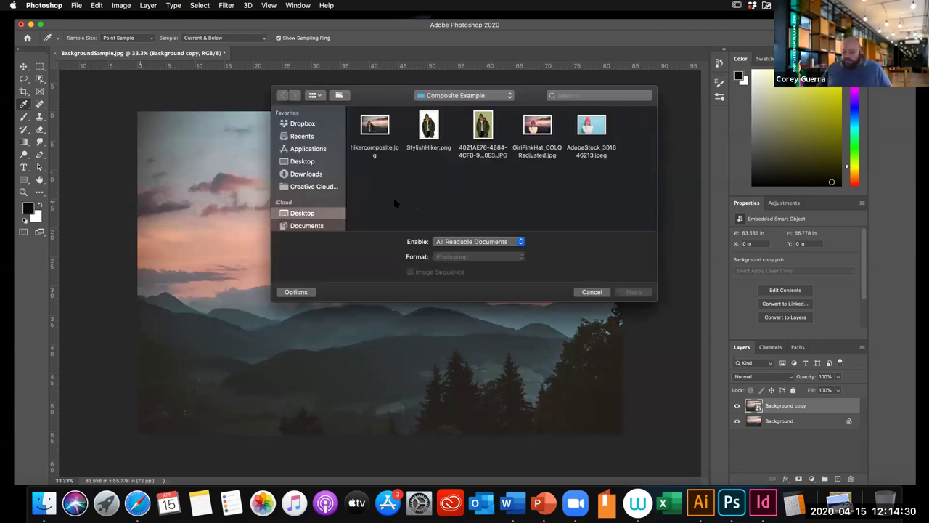
left_click(381, 191)
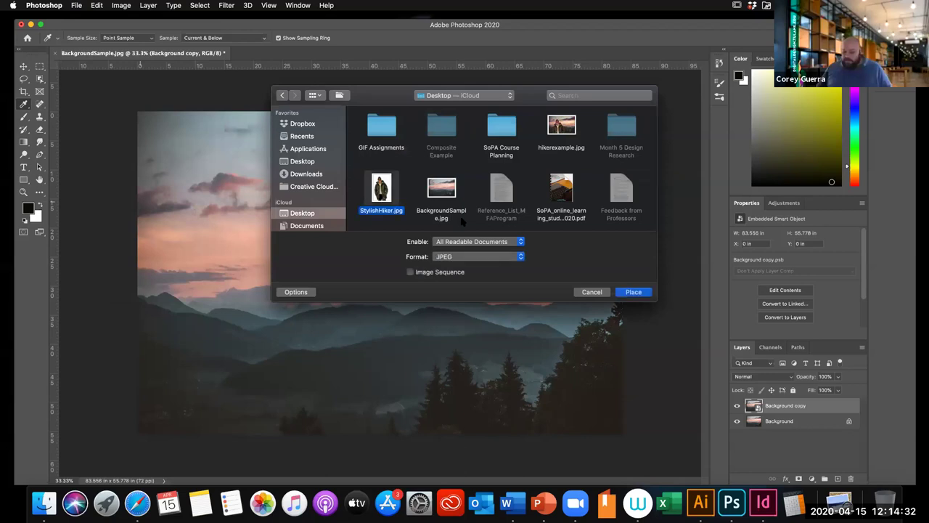
left_click(633, 292)
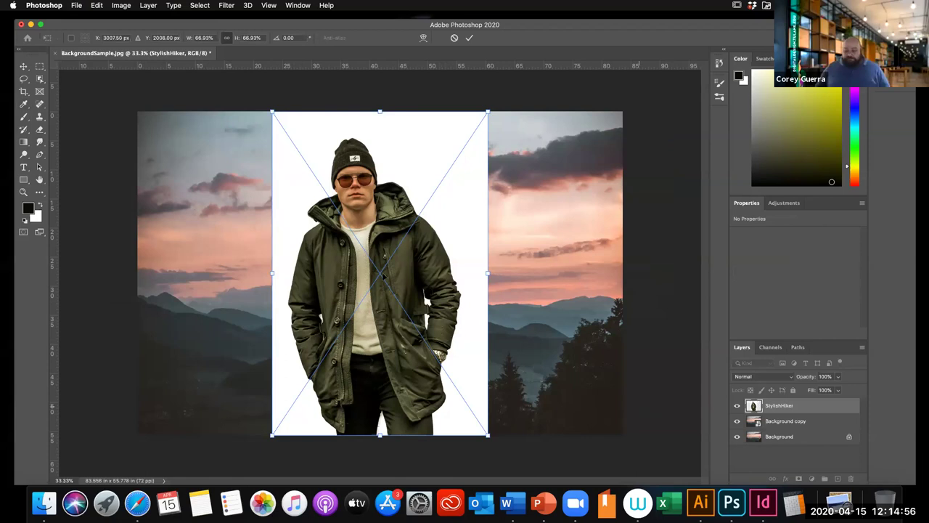
Step: Move the placed hiker image over the left half of the landscape, with its lower part extending below the canvas
left_click_drag(392, 277, 437, 269)
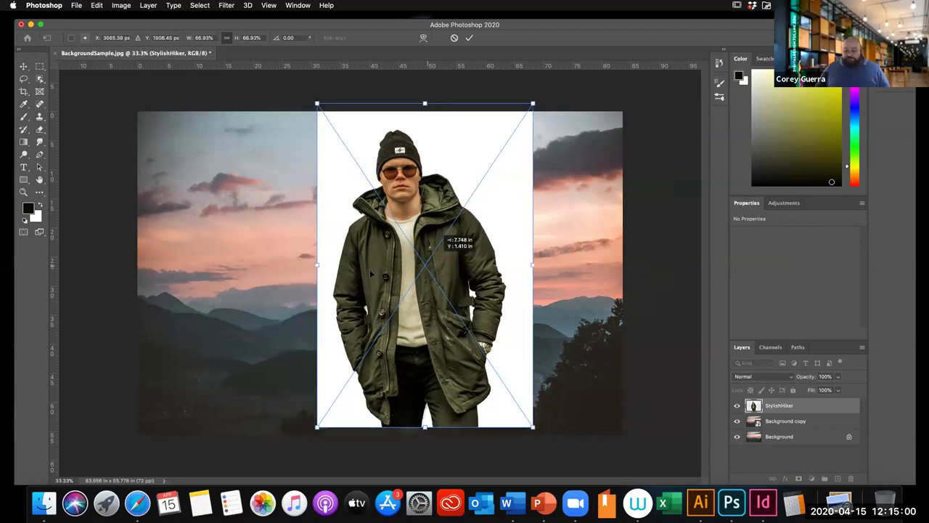
left_click_drag(370, 271, 302, 347)
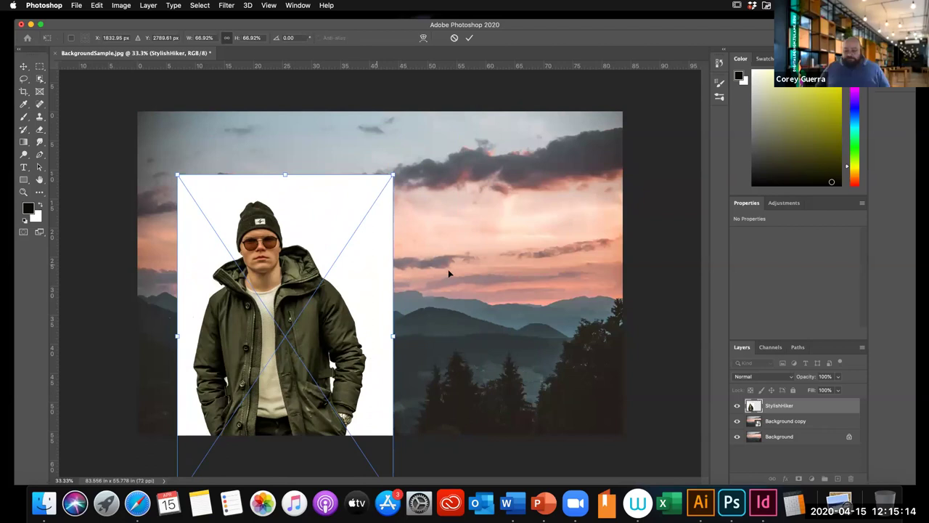
left_click_drag(449, 274, 449, 273)
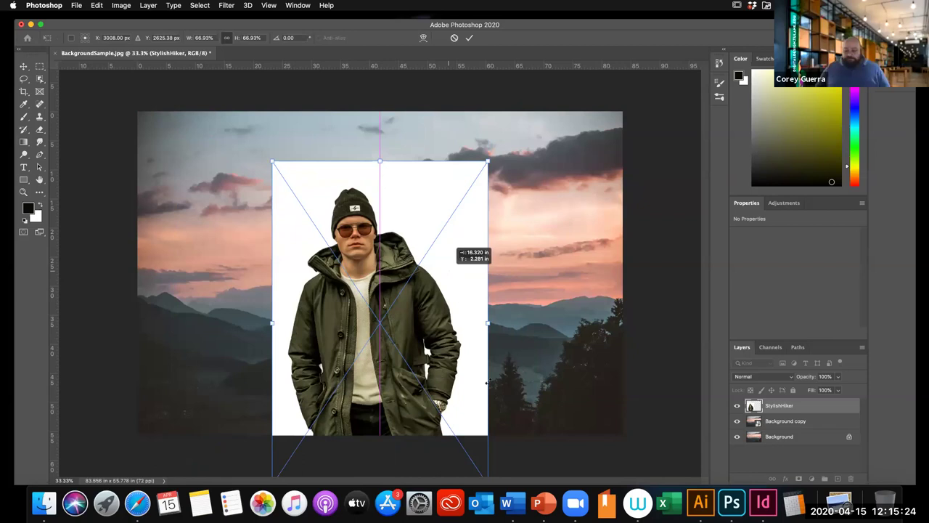
left_click_drag(465, 258, 389, 254)
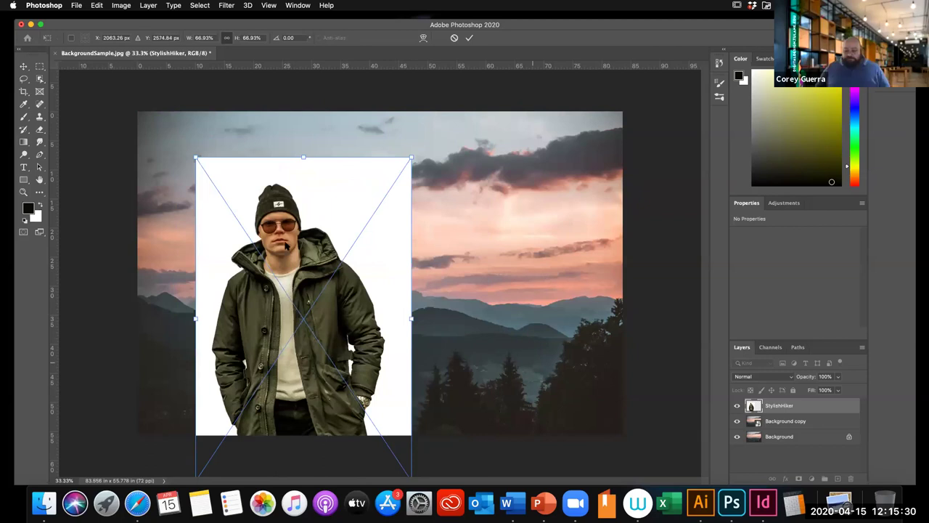
left_click_drag(276, 250, 268, 252)
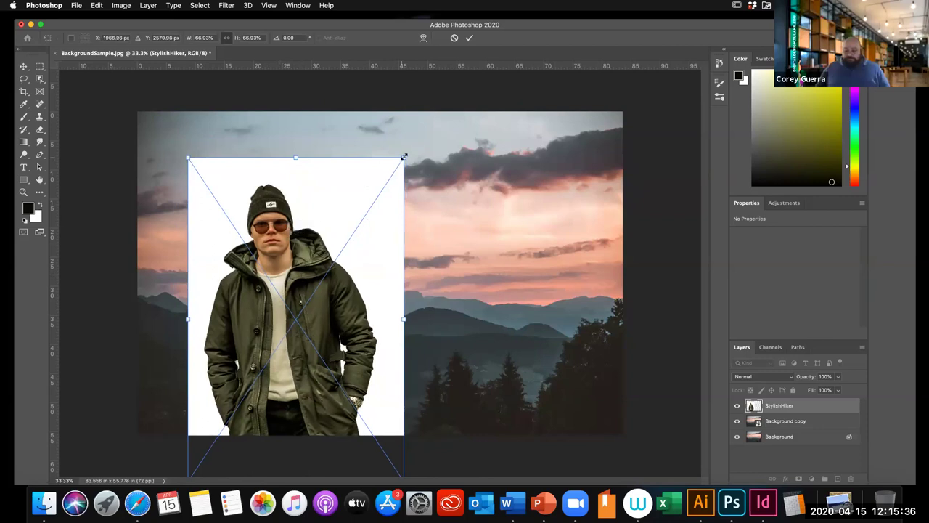
Step: Scale the hiker image proportionally to about 86%, adjust its position on the left of the landscape and commit the placement
left_click_drag(404, 156, 421, 133)
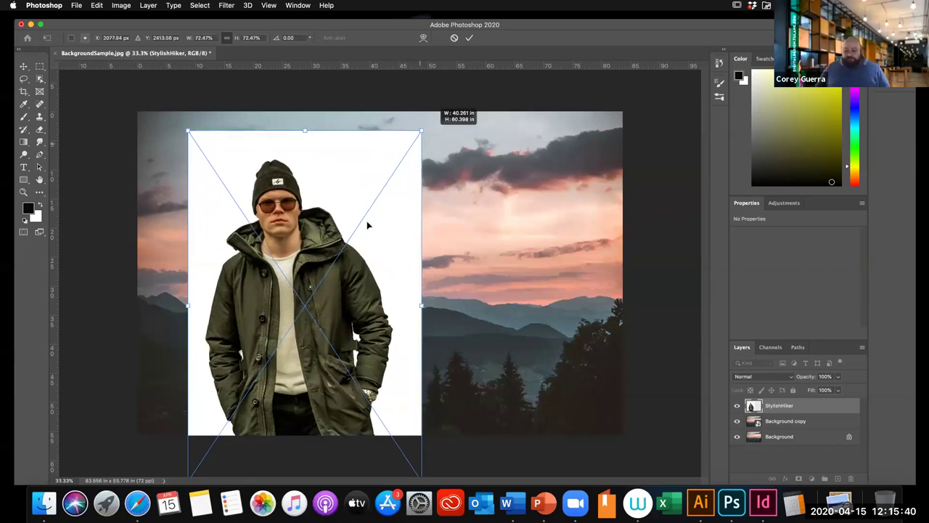
left_click_drag(422, 132, 453, 139)
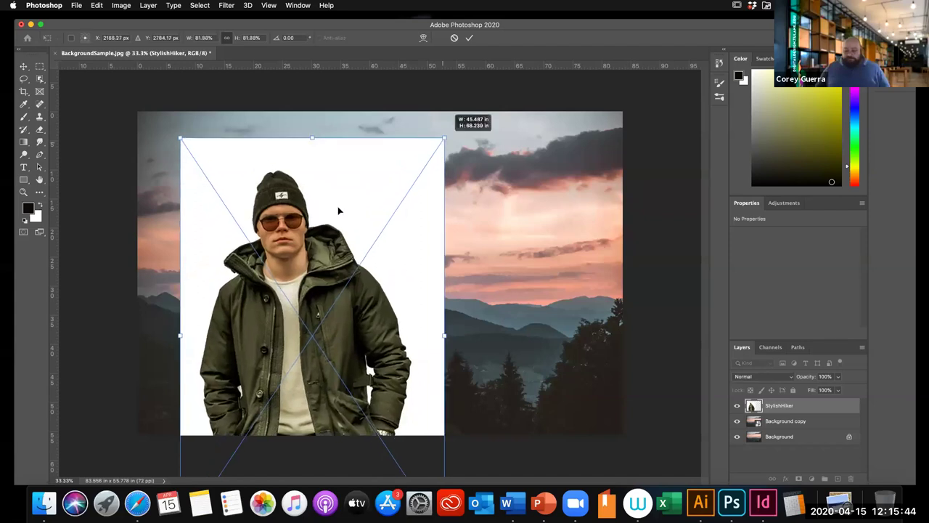
left_click_drag(338, 211, 364, 213)
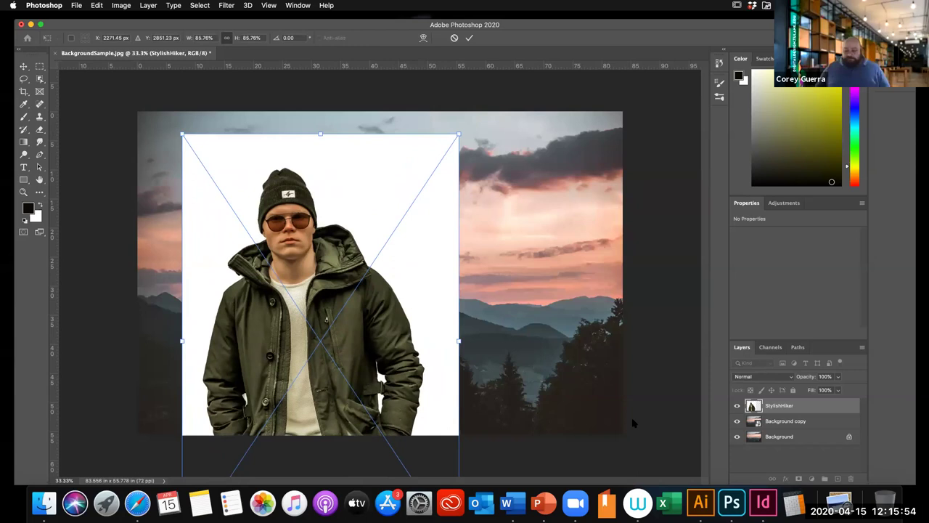
key("Return")
key("i")
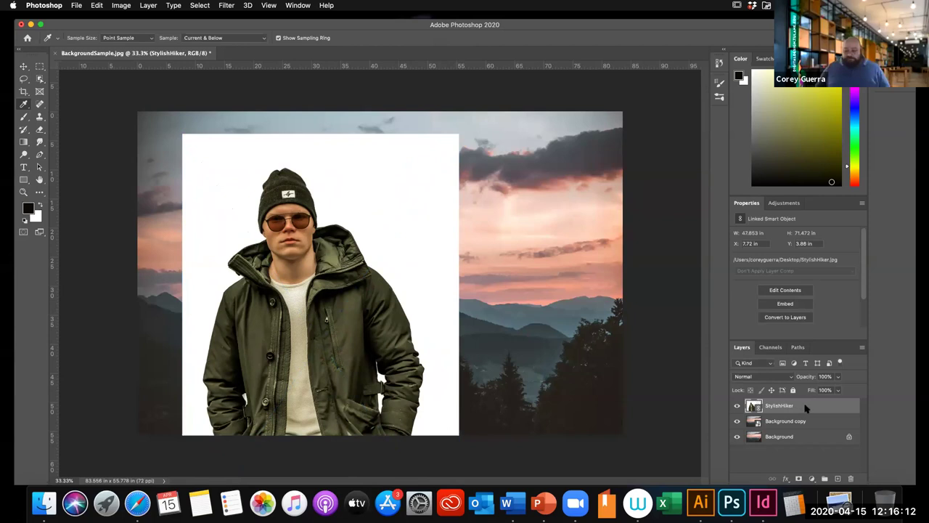
Step: Convert the linked StylishHiker layer to an embedded Smart Object
right_click(727, 137)
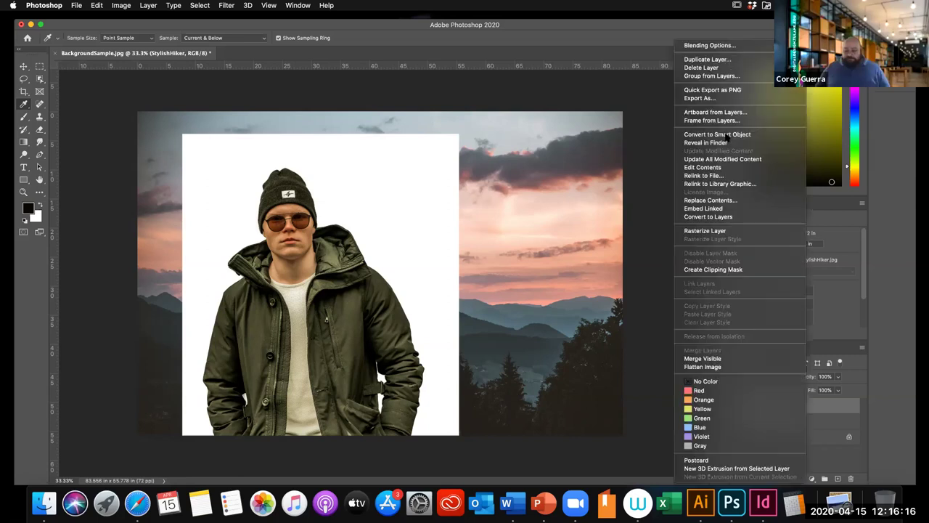
left_click(727, 136)
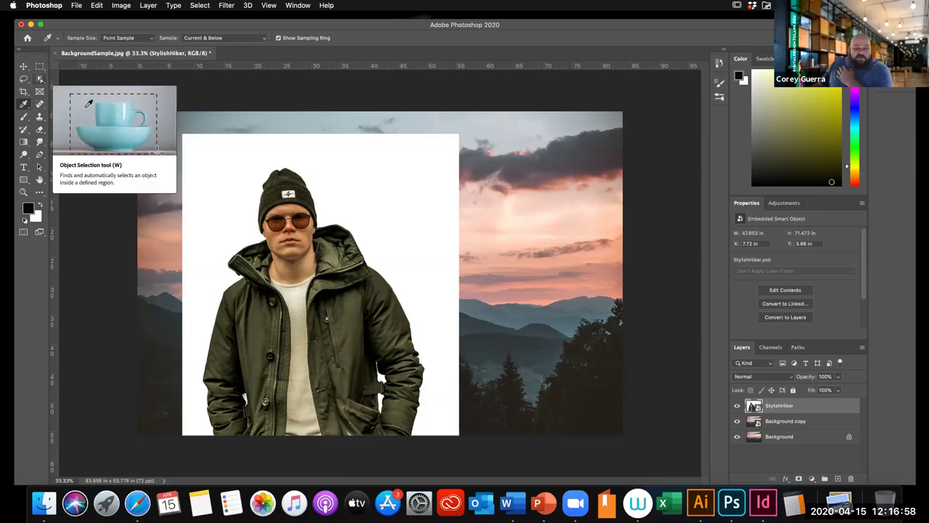
Step: Select the hiker with the Object Selection tool using a rectangle about 42 by 52 in, and open it in Select and Mask
key("w")
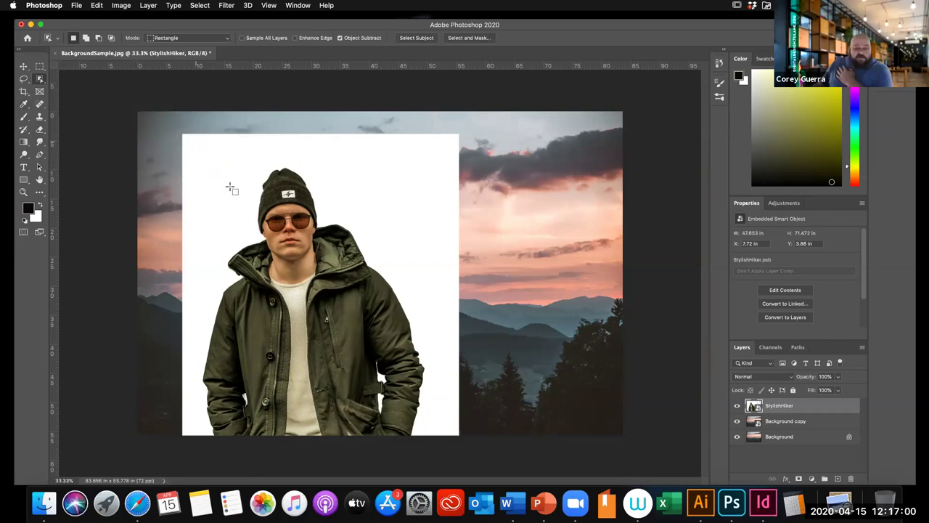
left_click_drag(192, 140, 423, 436)
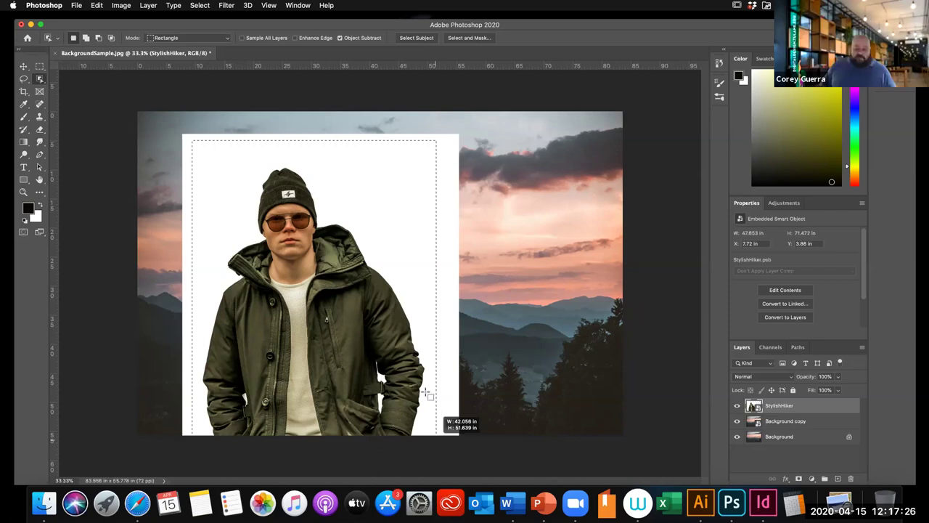
left_click_drag(404, 281, 405, 278)
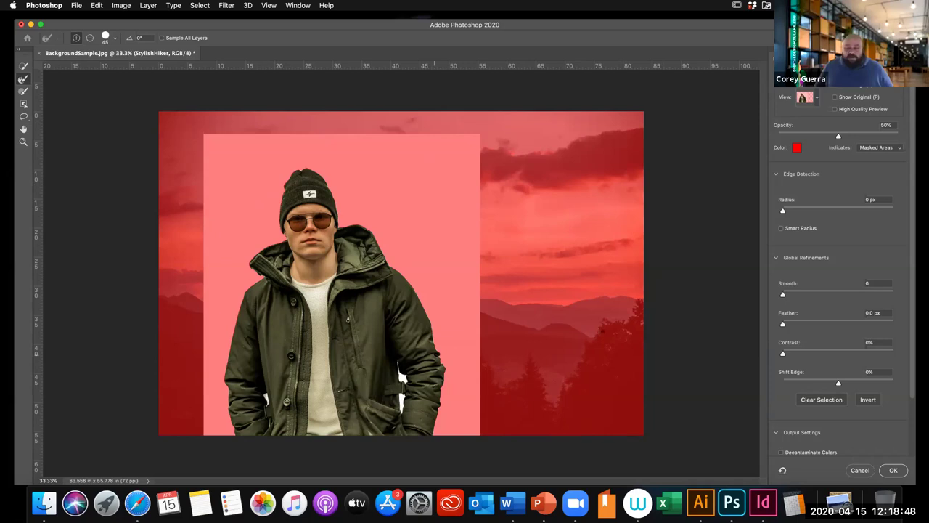
Step: Preview the hiker's selection in the Black & White and On Black view modes, and return to Overlay
left_click(816, 99)
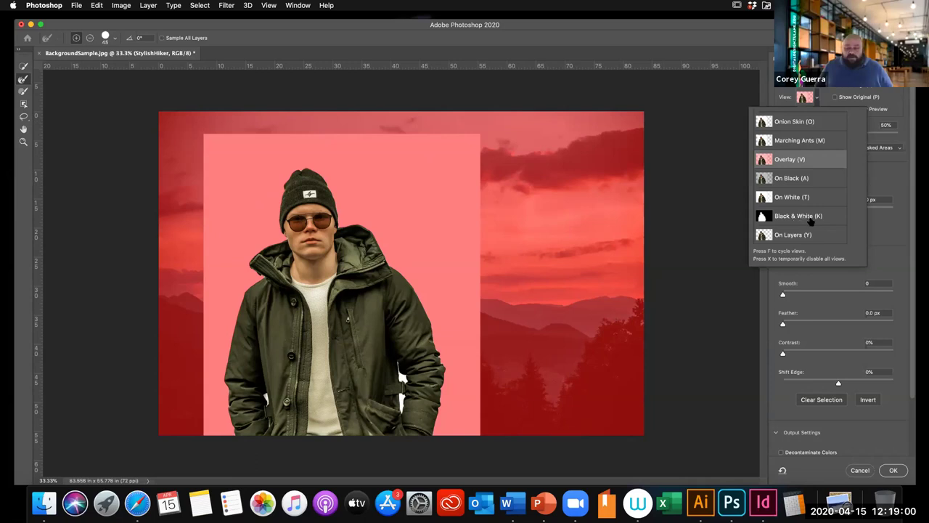
key("k")
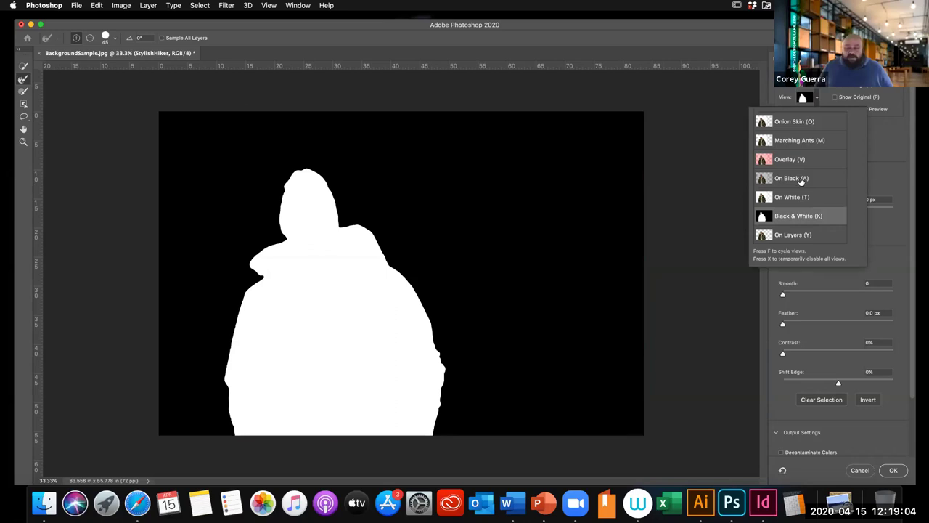
key("a")
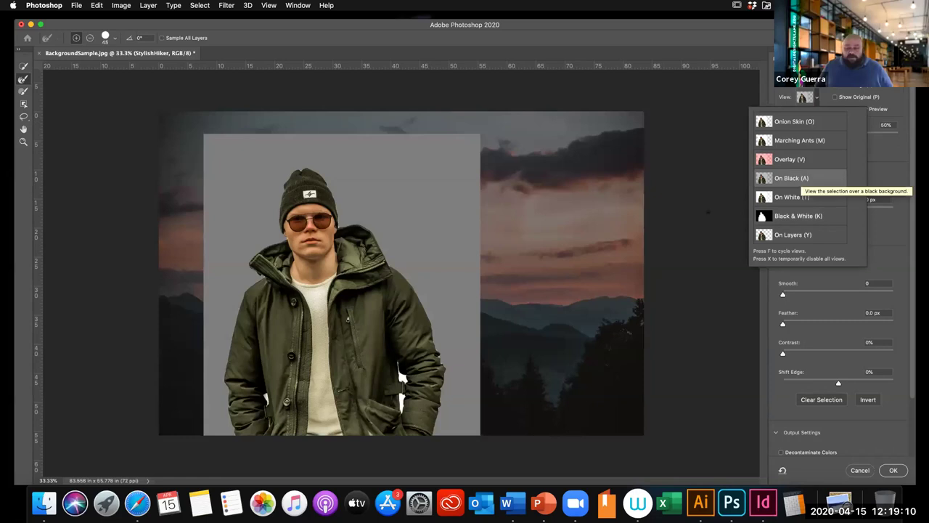
left_click(802, 160)
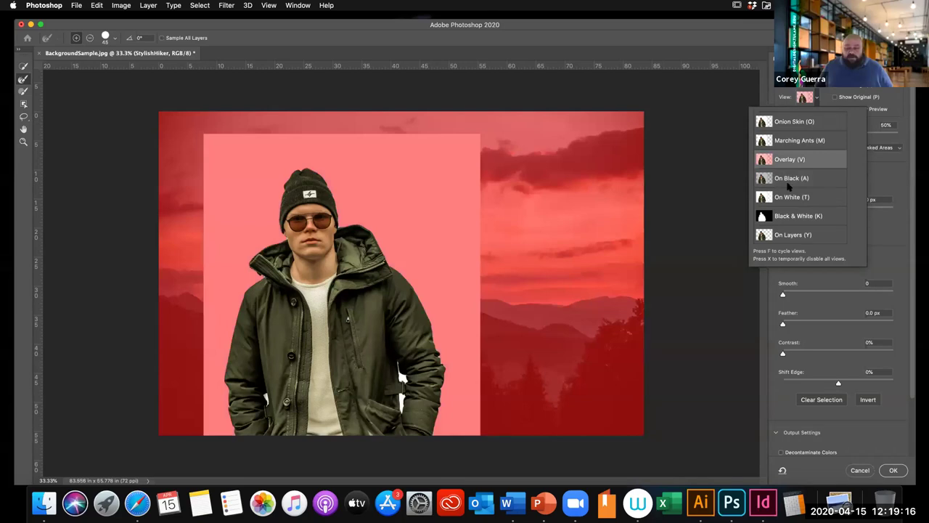
key("Escape")
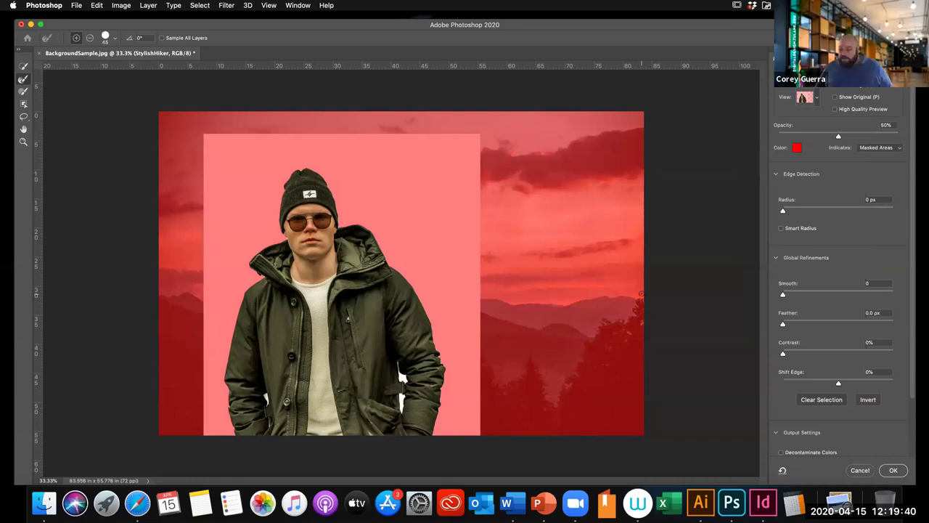
Step: Examine the selection edge around the hiker's beanie at up to 300% magnification
key("super+equal")
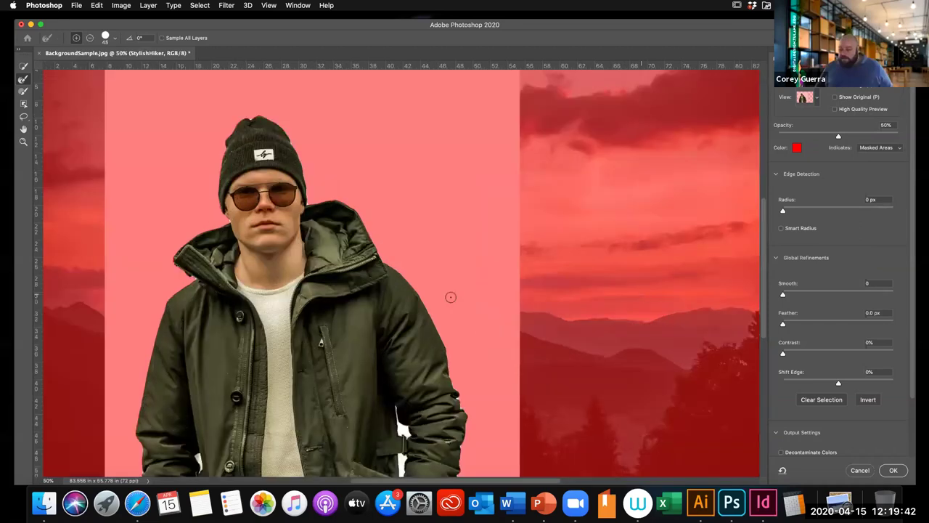
key("super+equal")
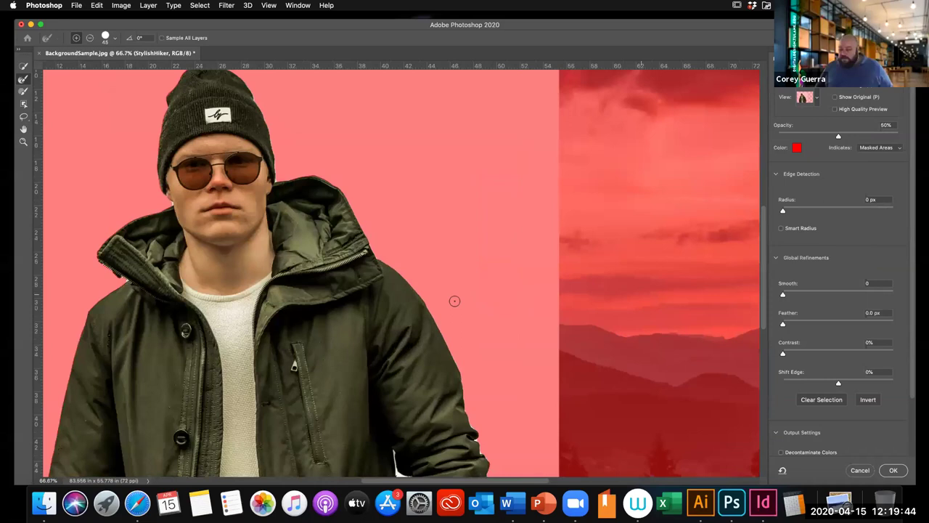
key("super+equal")
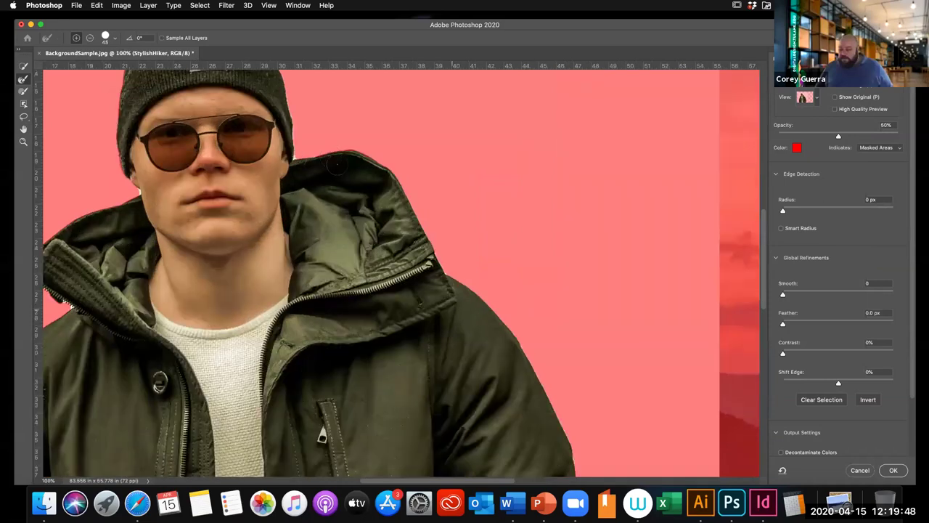
scroll(330, 155, "up", 5)
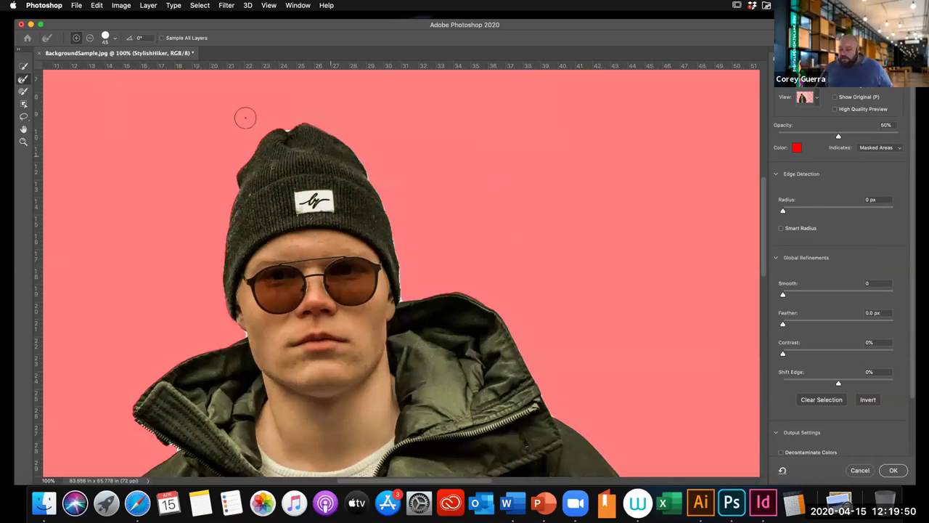
key("super+equal")
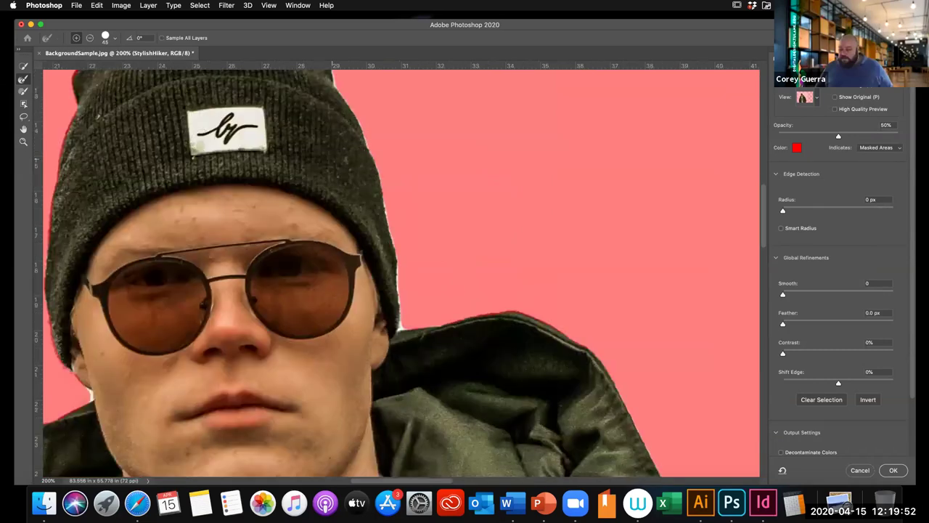
scroll(204, 127, "up", 5)
scroll(204, 127, "left", 3)
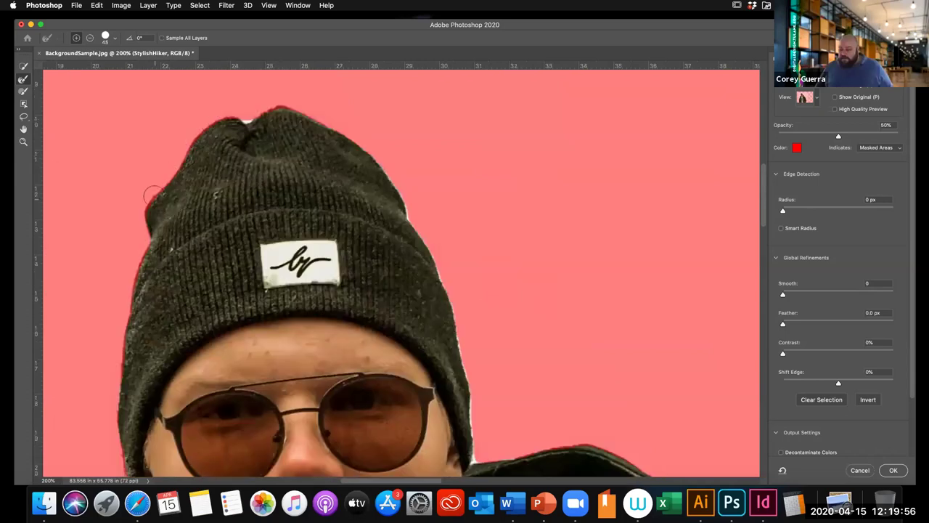
left_click_drag(151, 196, 188, 142)
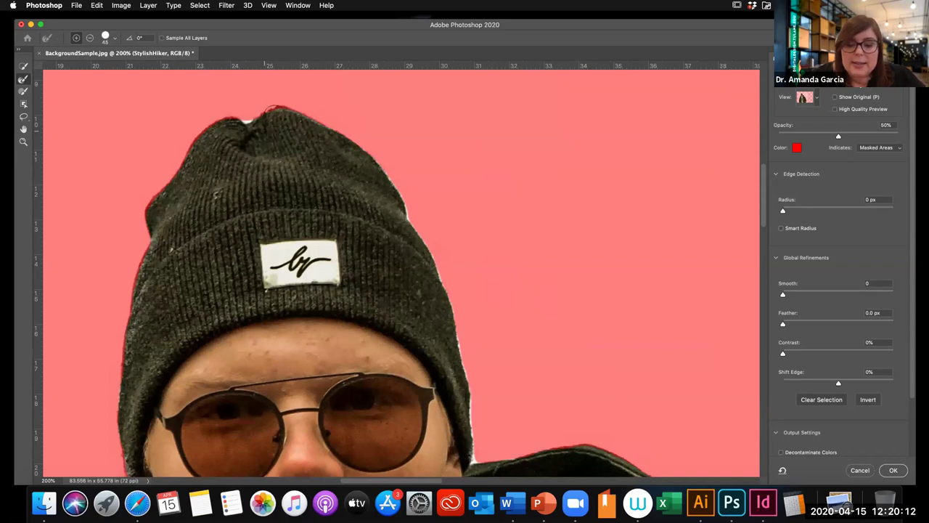
left_click_drag(274, 110, 304, 137)
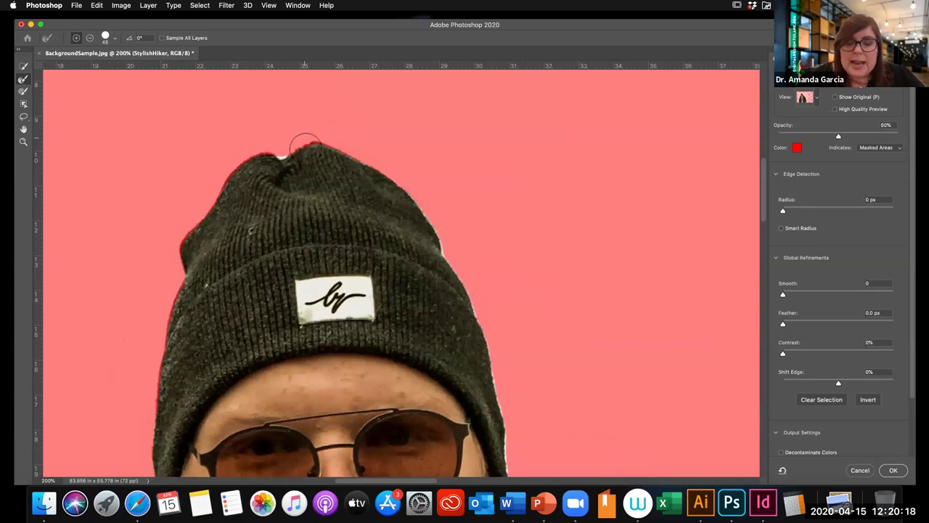
key("super+plus")
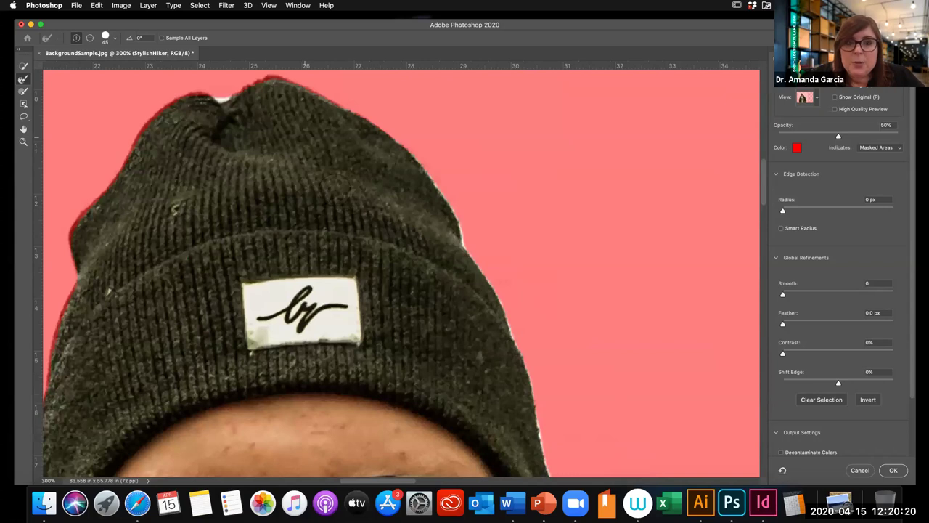
scroll(590, 326, "up", 3)
scroll(590, 326, "left", 4)
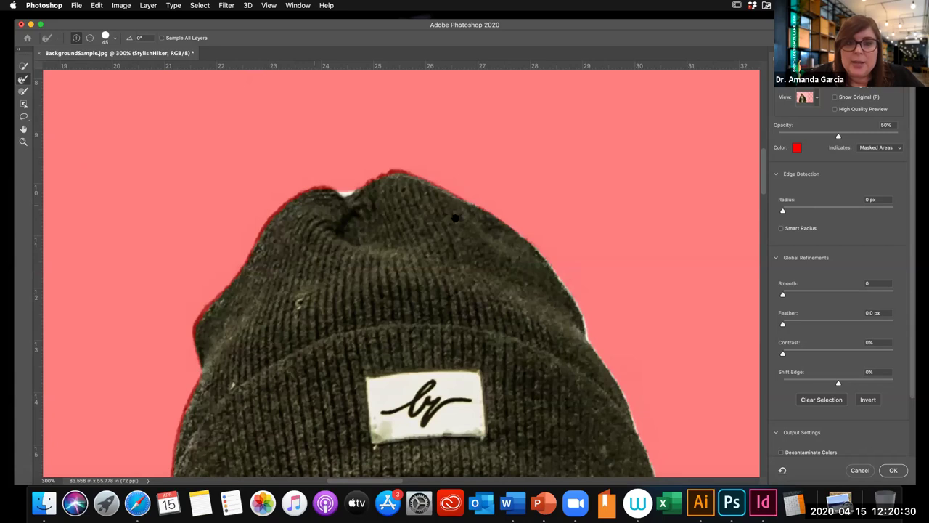
left_click_drag(472, 155, 334, 137)
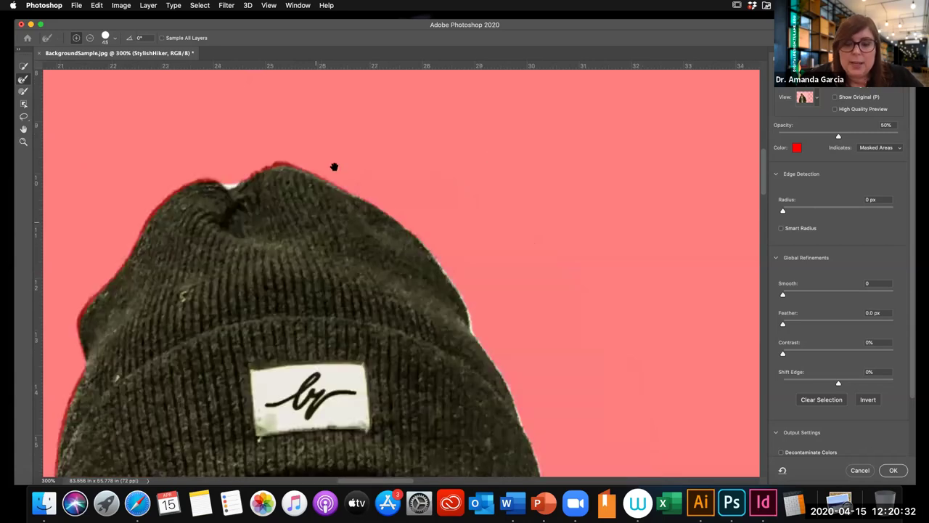
scroll(366, 216, "down", 1)
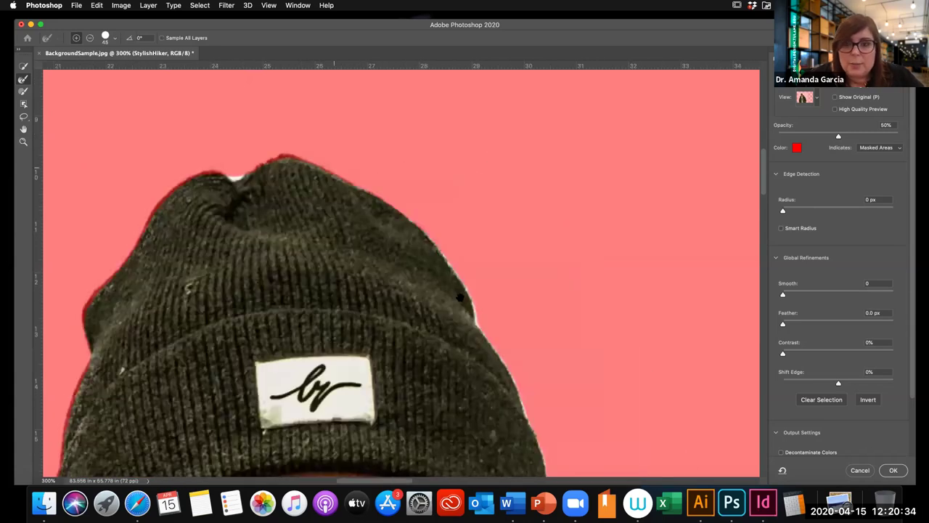
scroll(508, 294, "left", 3)
scroll(509, 294, "up", 2)
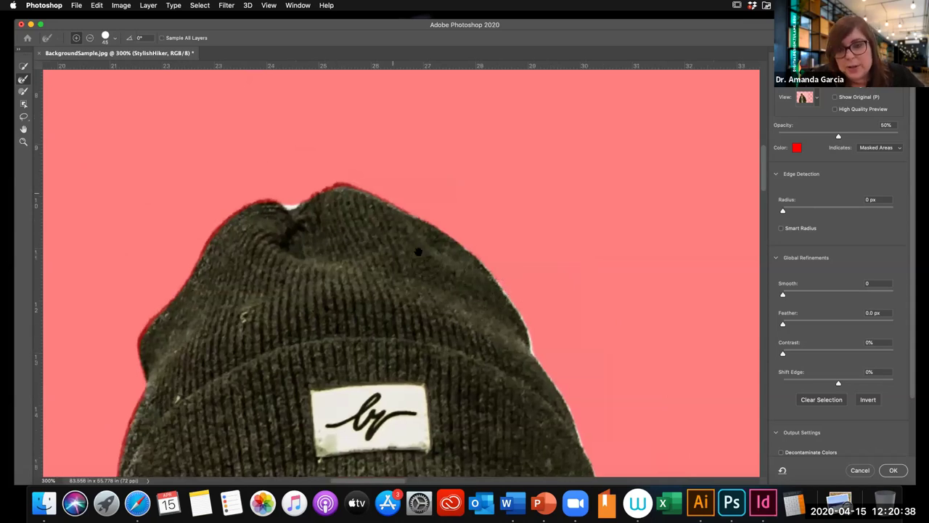
left_click_drag(535, 258, 474, 207)
left_click_drag(308, 210, 439, 214)
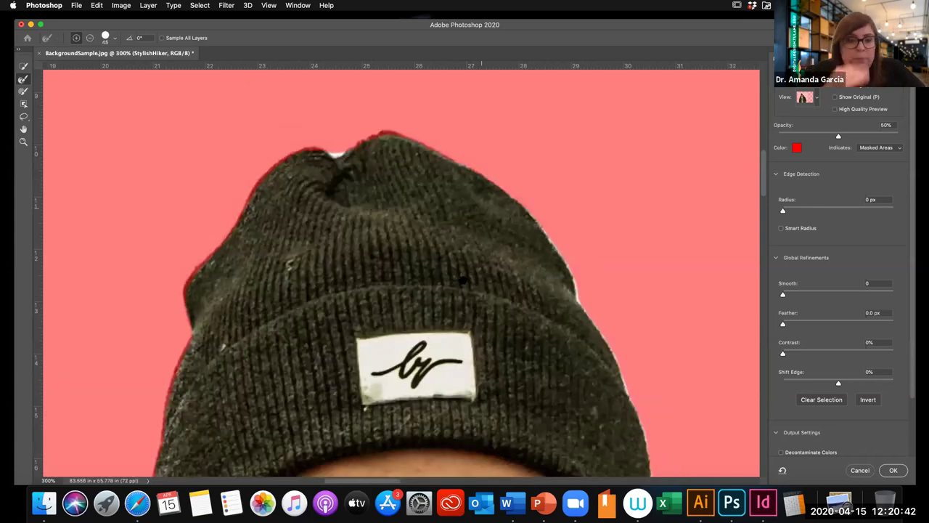
scroll(481, 270, "right", 5)
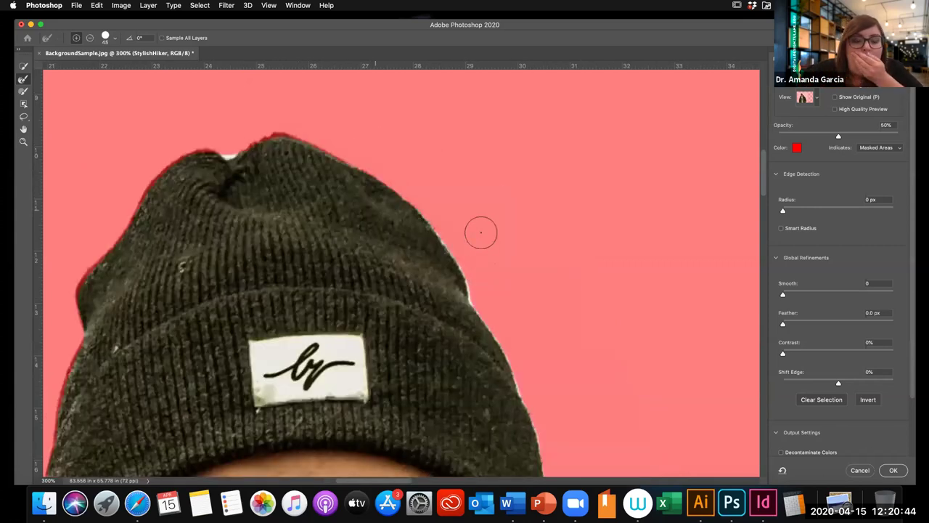
scroll(535, 239, "left", 5)
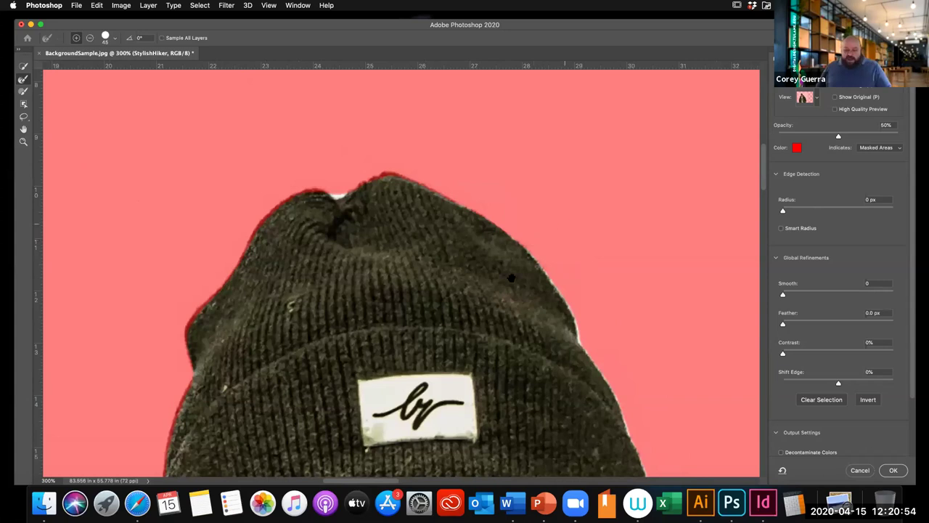
scroll(476, 269, "right", 5)
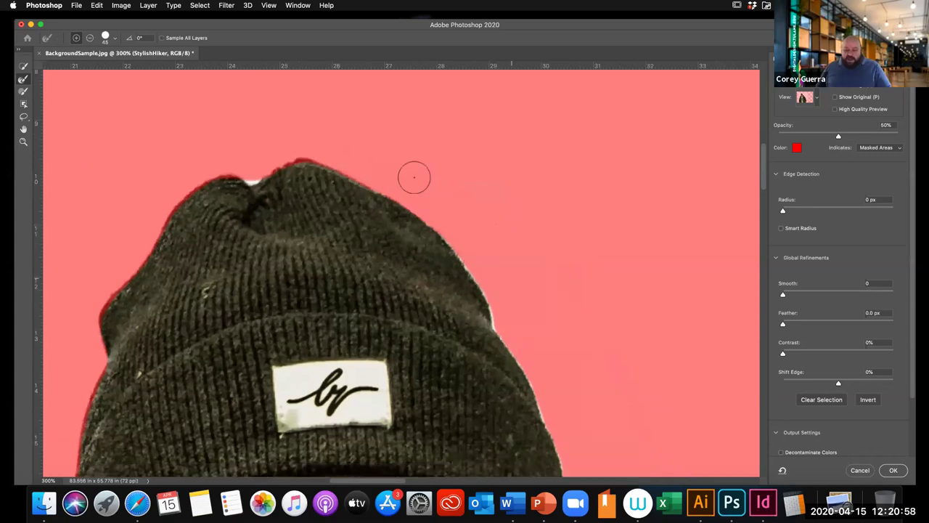
scroll(413, 174, "left", 4)
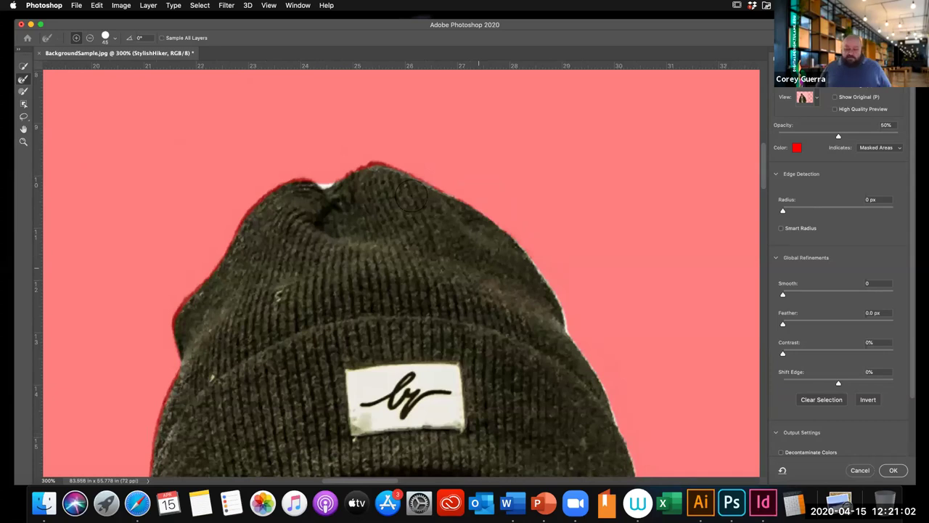
scroll(412, 195, "left", 2)
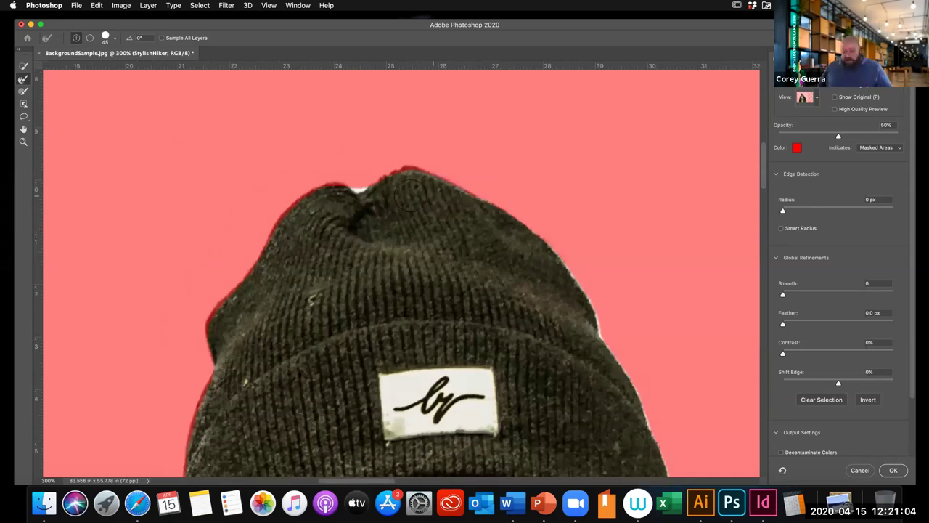
Step: Brush along the top and right edges of the beanie with the Refine Edge Brush at size 40
scroll(411, 191, "left", 1)
scroll(479, 207, "right", 3)
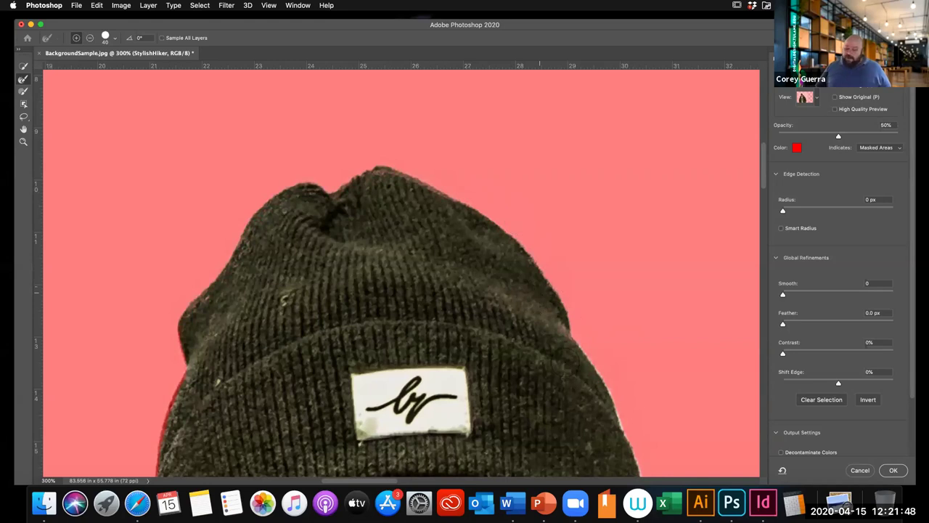
scroll(561, 299, "down", 3)
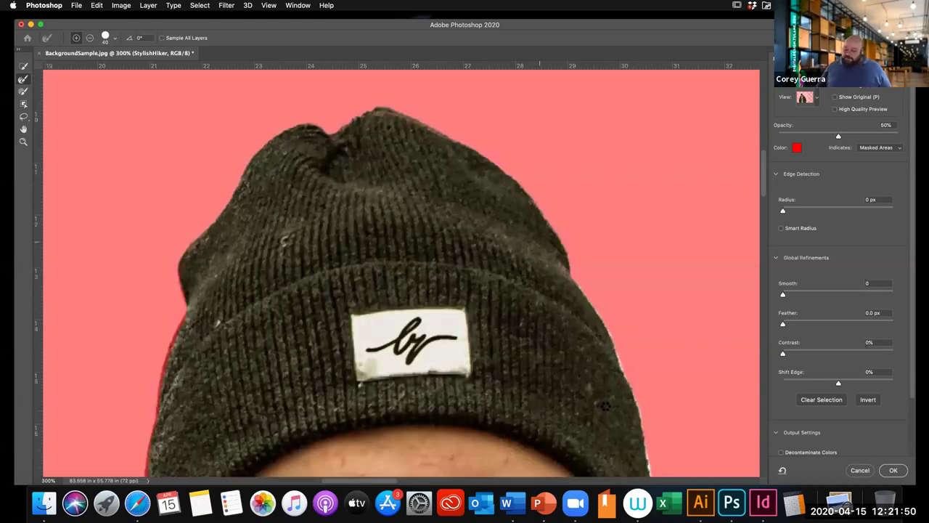
scroll(606, 406, "down", 3)
scroll(606, 406, "right", 2)
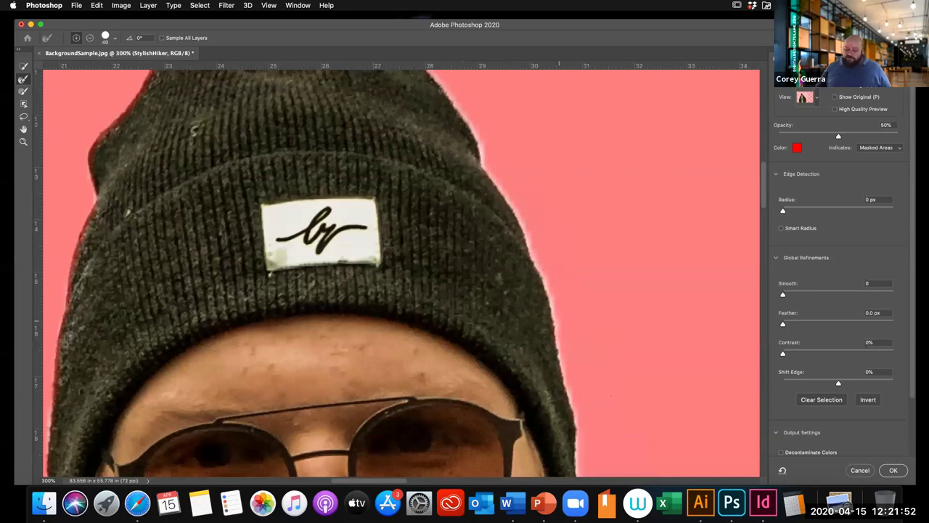
scroll(513, 317, "down", 3)
scroll(513, 318, "right", 2)
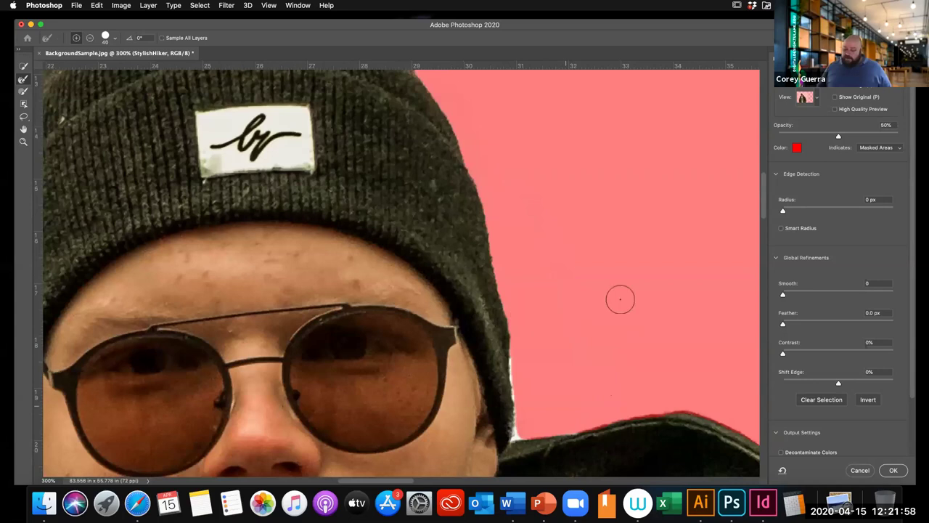
Step: Refine the edge from the beanie's lower right corner along the jacket hood to the collar with the size 40 brush
scroll(460, 240, "down", 4)
scroll(460, 240, "right", 2)
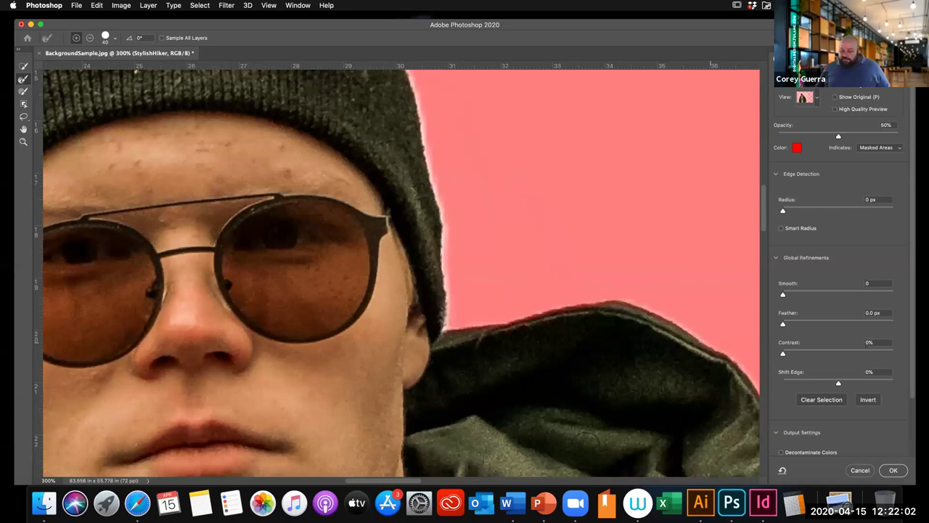
scroll(535, 284, "down", 3)
scroll(535, 283, "right", 8)
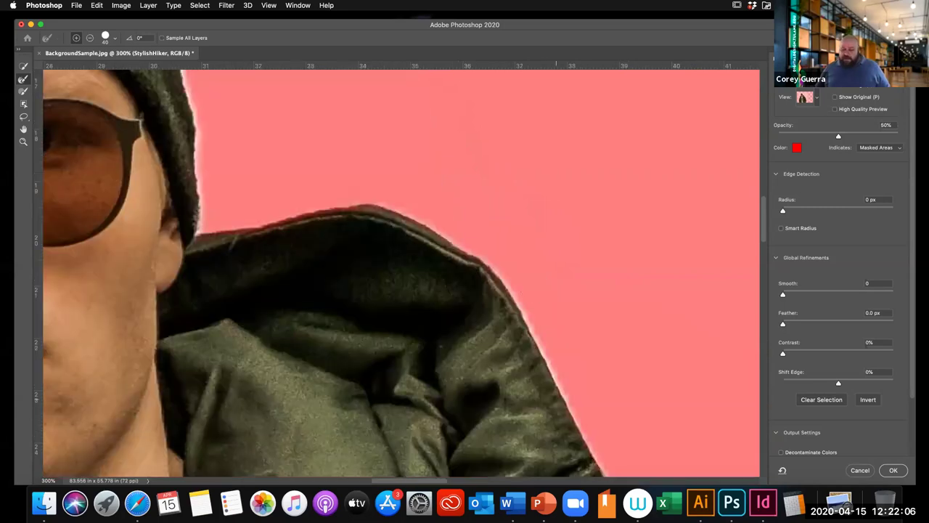
scroll(502, 376, "down", 3)
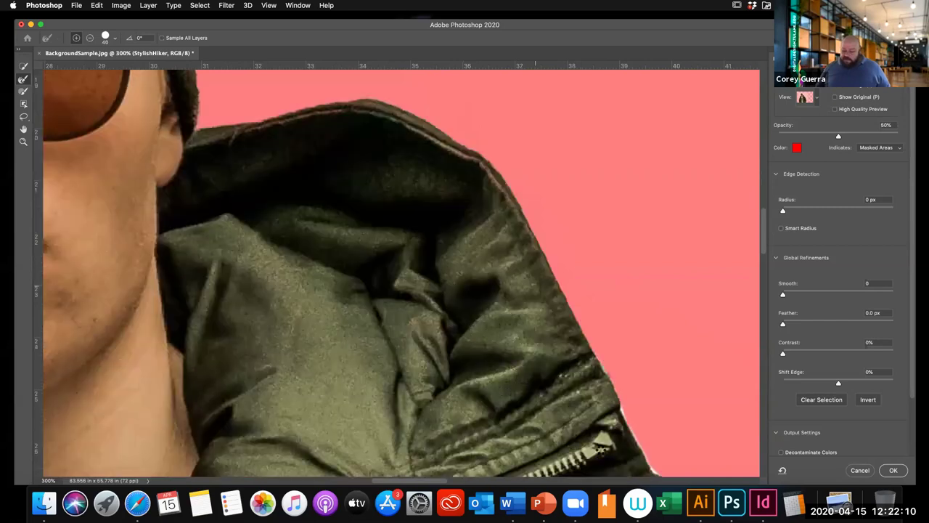
scroll(490, 276, "right", 3)
scroll(490, 276, "down", 2)
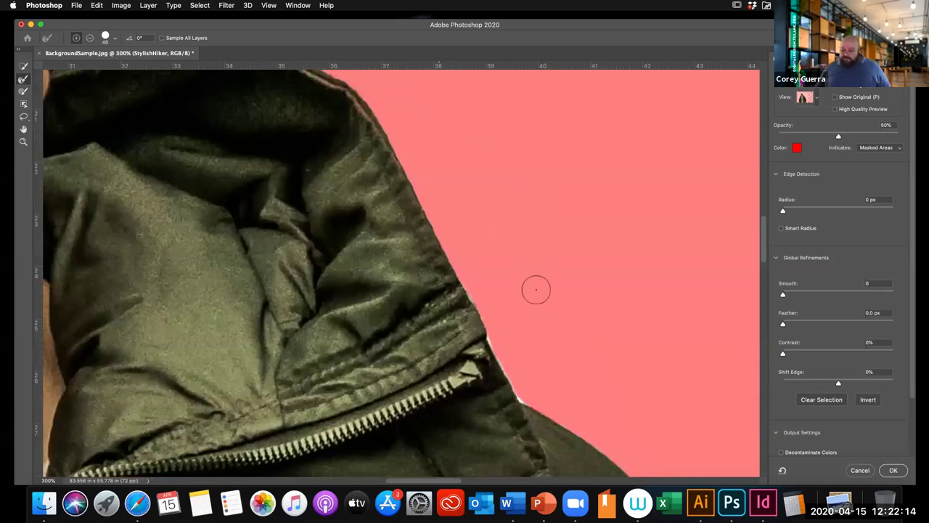
Step: Brush the Refine Edge Brush along the jacket's right outline from the collar corner over the shoulder and down the upper sleeve
scroll(611, 393, "down", 4)
scroll(611, 393, "right", 2)
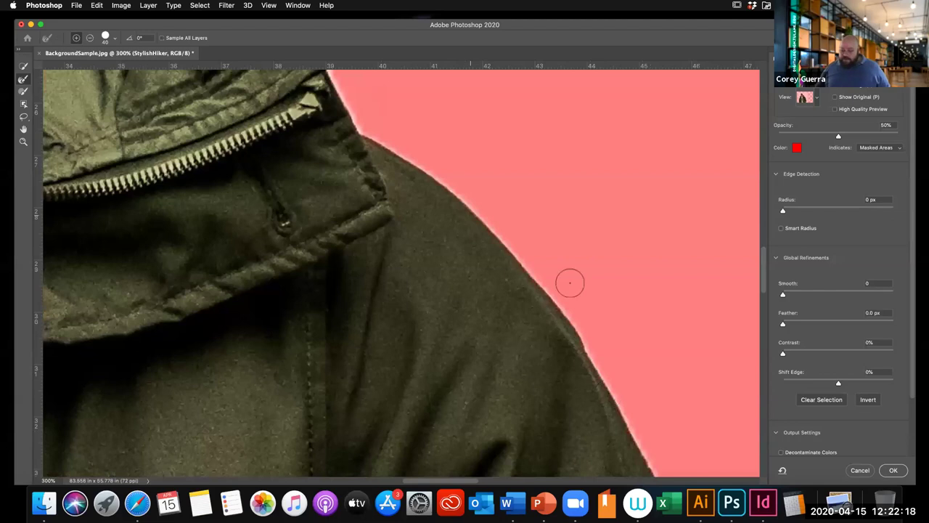
scroll(595, 349, "down", 3)
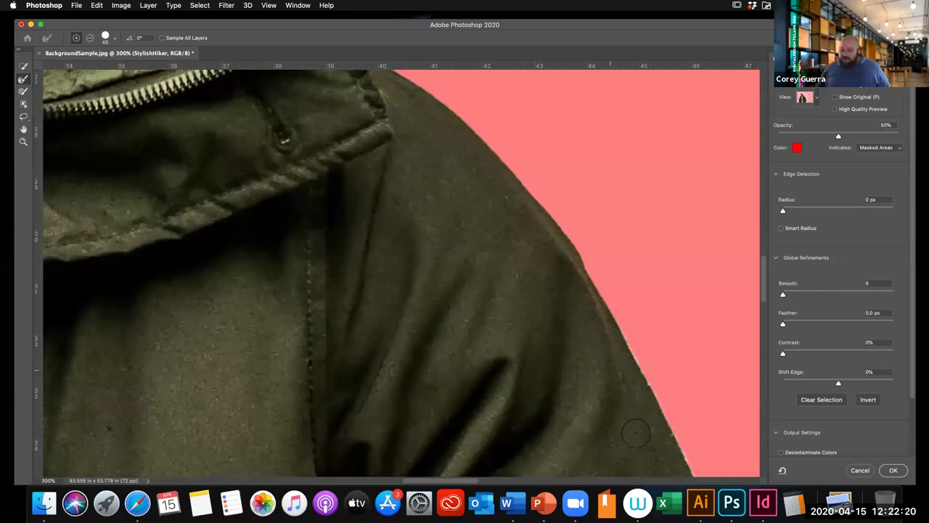
scroll(637, 429, "down", 2)
scroll(637, 429, "right", 2)
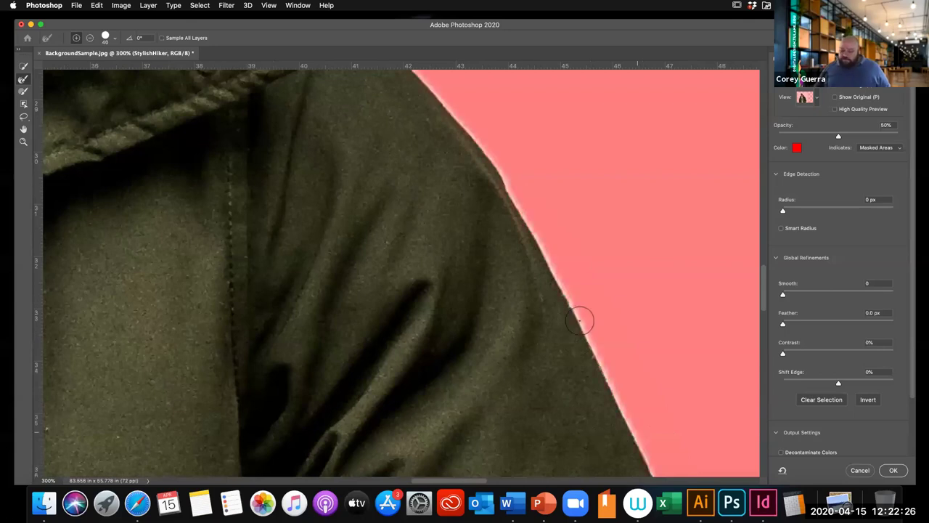
scroll(578, 320, "down", 3)
scroll(579, 320, "right", 2)
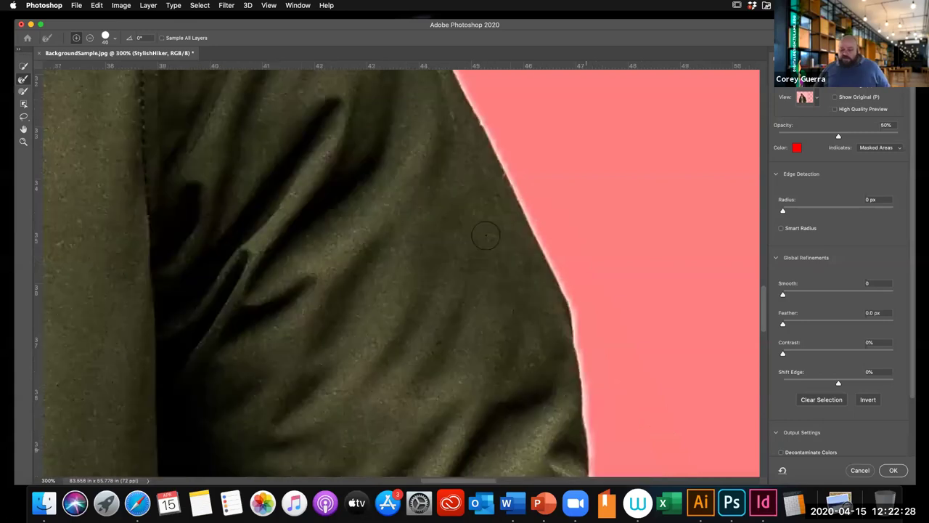
Step: Refine the selection edge along the right sleeve's outer outline, from the upper arm down to the cuff, with the size 40 brush
scroll(485, 235, "down", 3)
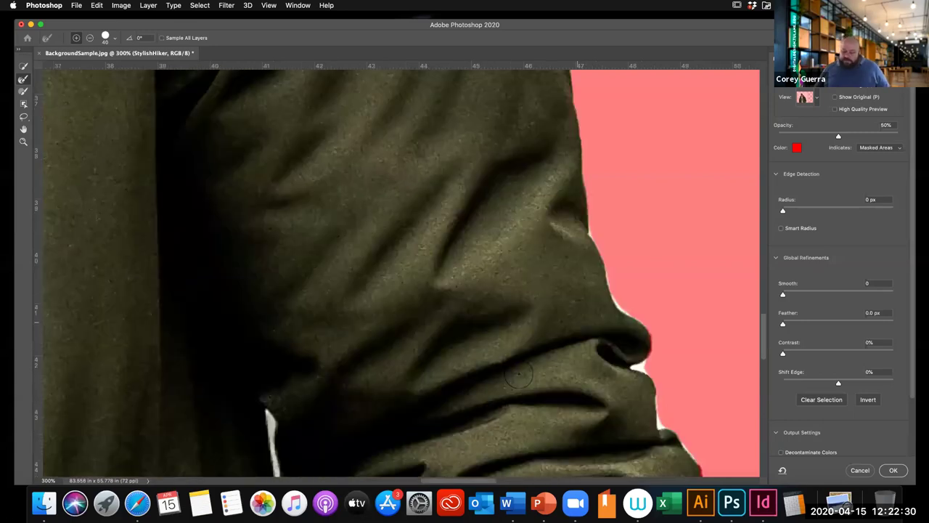
scroll(581, 436, "right", 3)
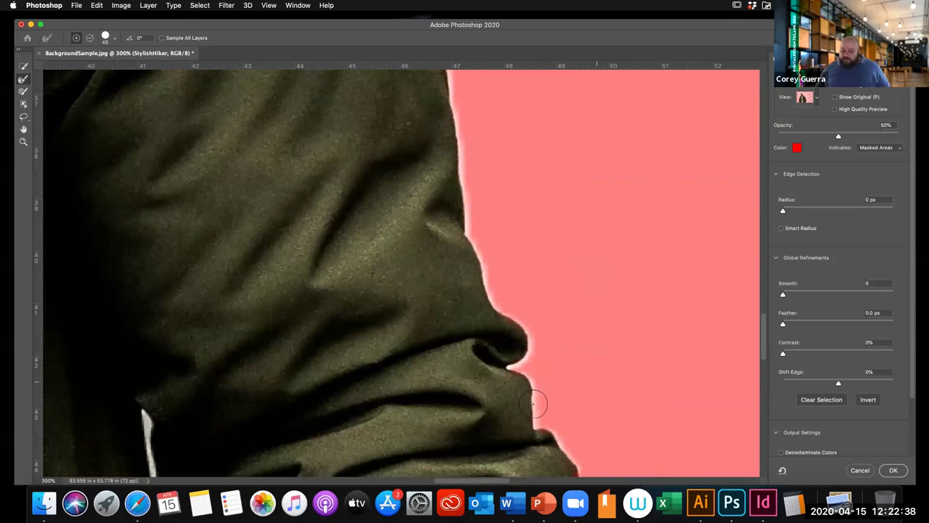
scroll(534, 404, "down", 10)
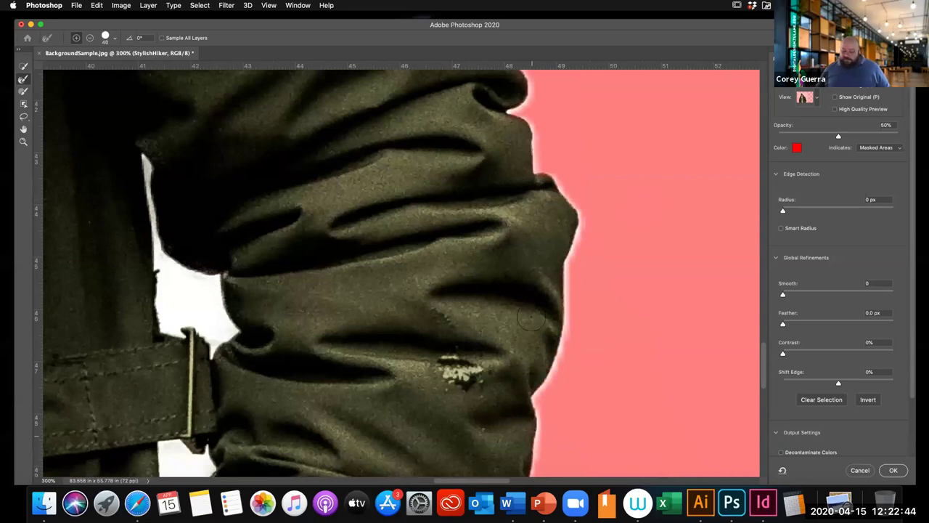
scroll(509, 397, "down", 5)
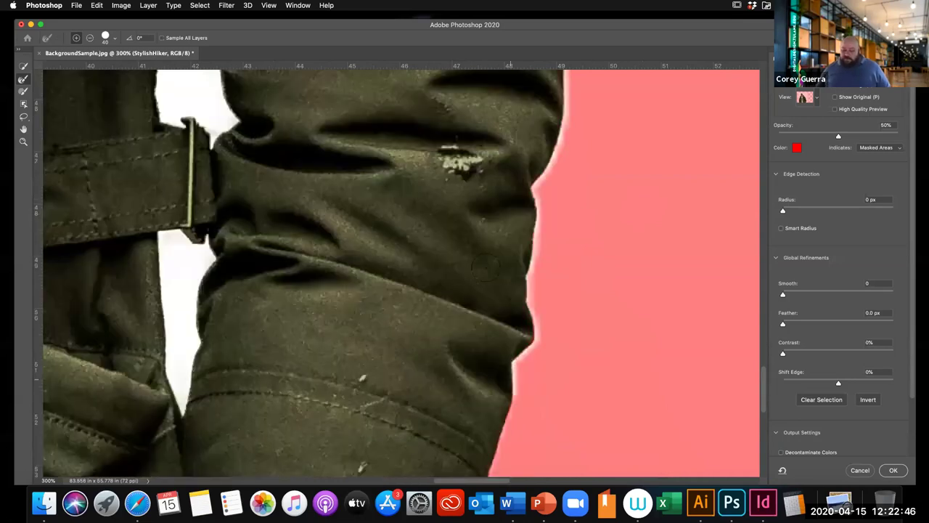
scroll(477, 325, "down", 5)
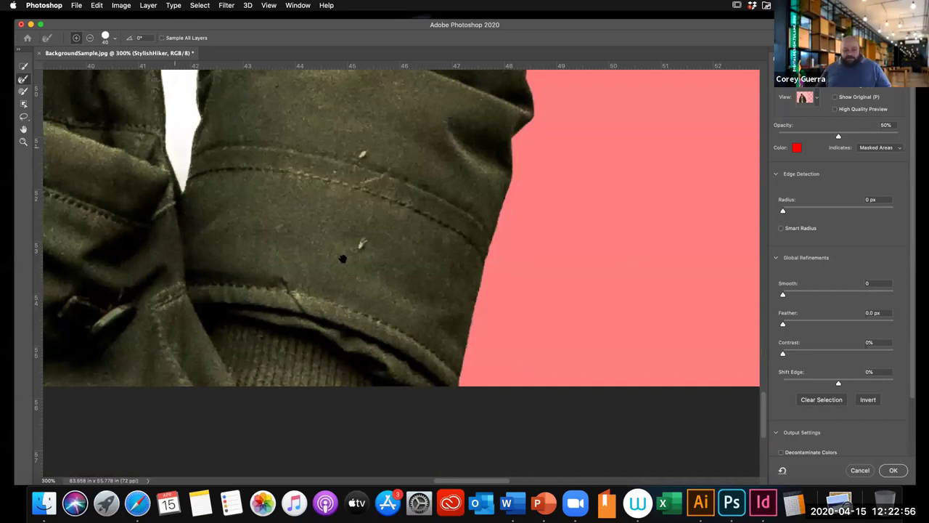
Step: Brush the Refine Edge Brush along the left sleeve's outer outline from the bottom of the image up past the elbow folds
scroll(363, 326, "left", 10)
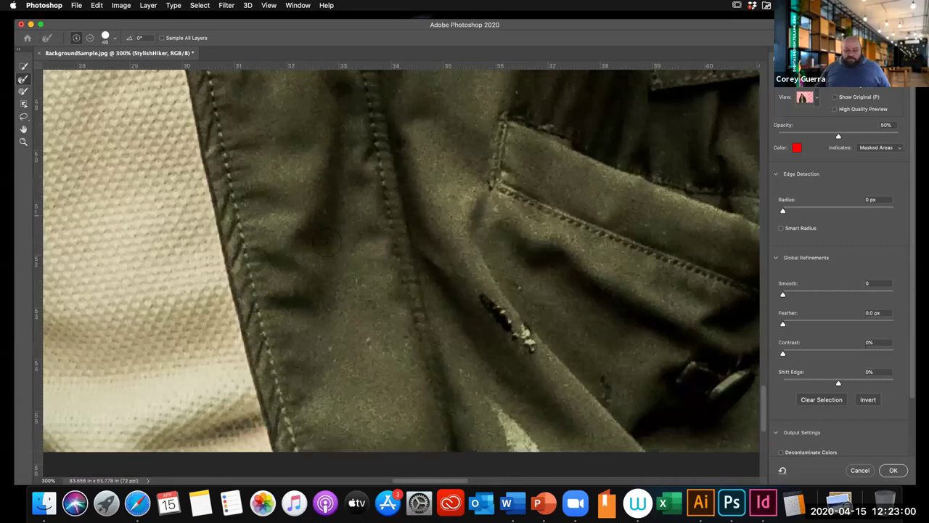
scroll(323, 182, "left", 15)
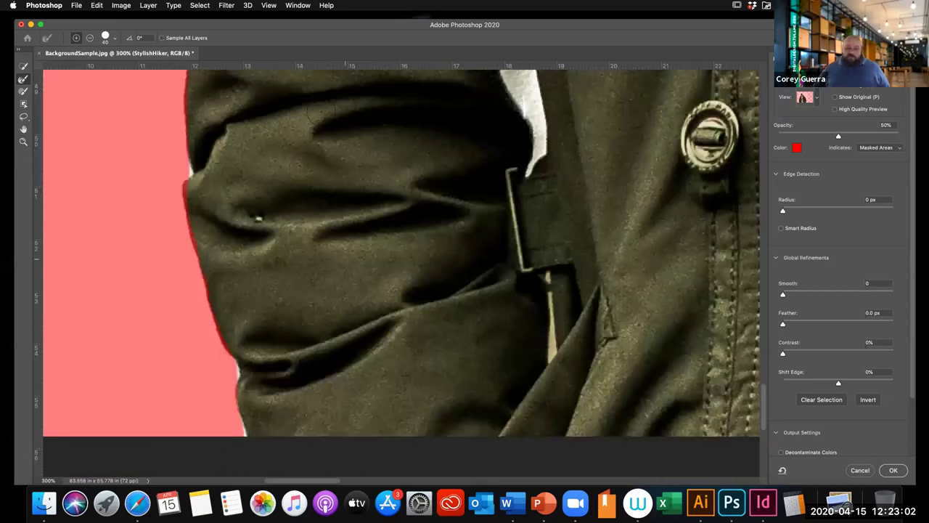
scroll(414, 234, "left", 4)
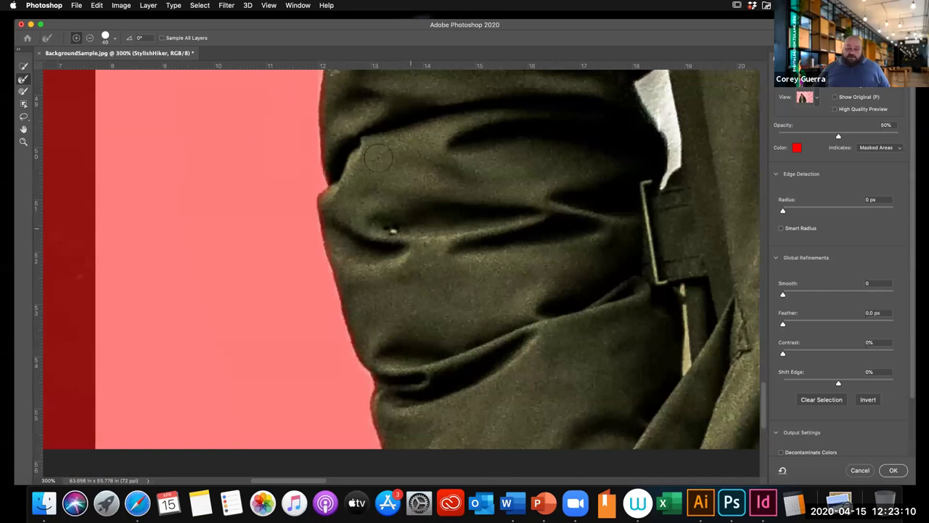
scroll(378, 159, "up", 5)
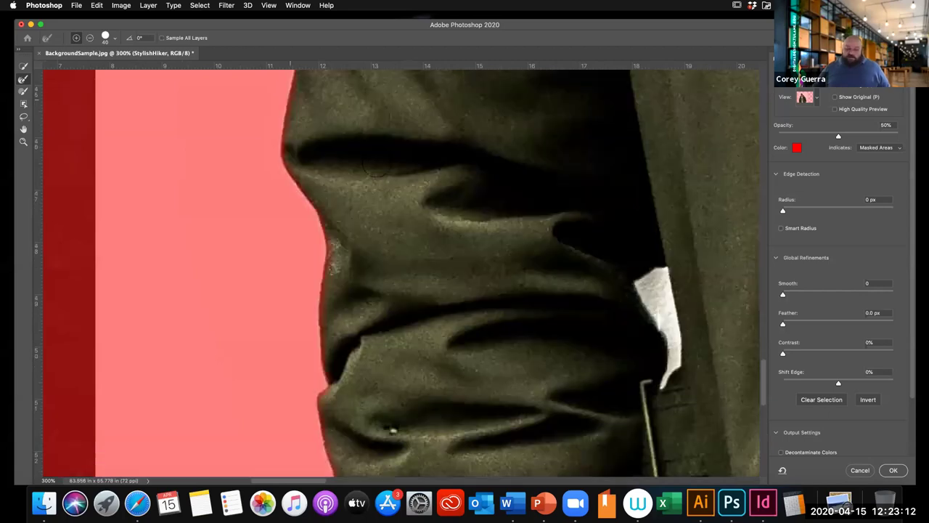
scroll(308, 339, "up", 3)
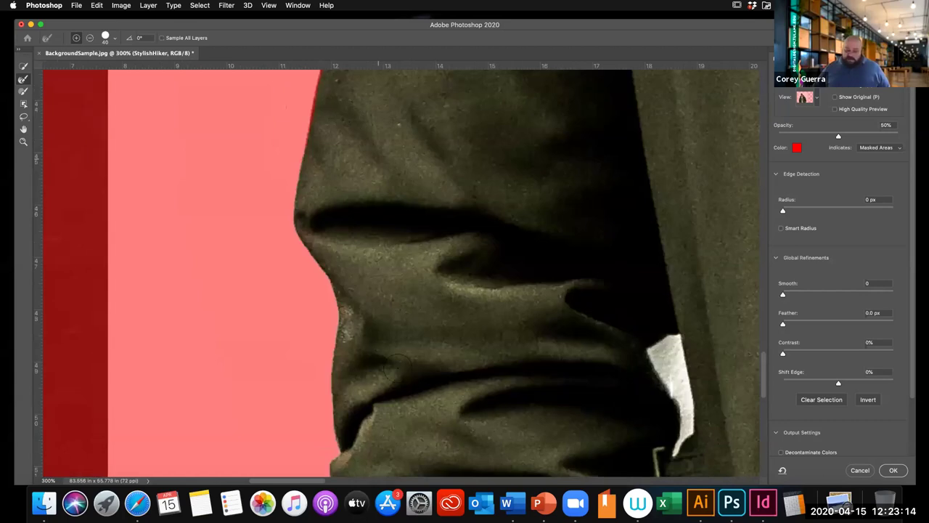
scroll(322, 414, "up", 3)
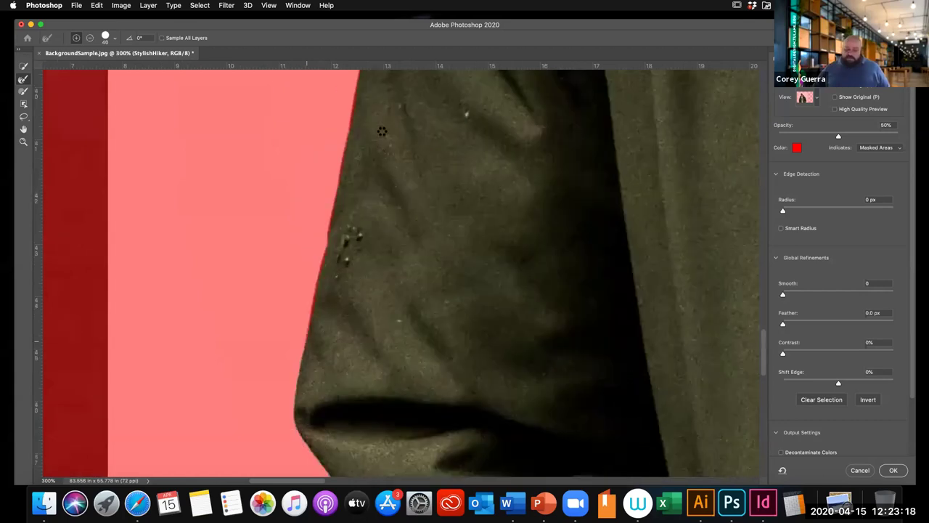
Step: Refine the edge up the left upper sleeve and over the shoulder to the zippered corner of the hood
scroll(385, 145, "up", 5)
scroll(423, 212, "right", 2)
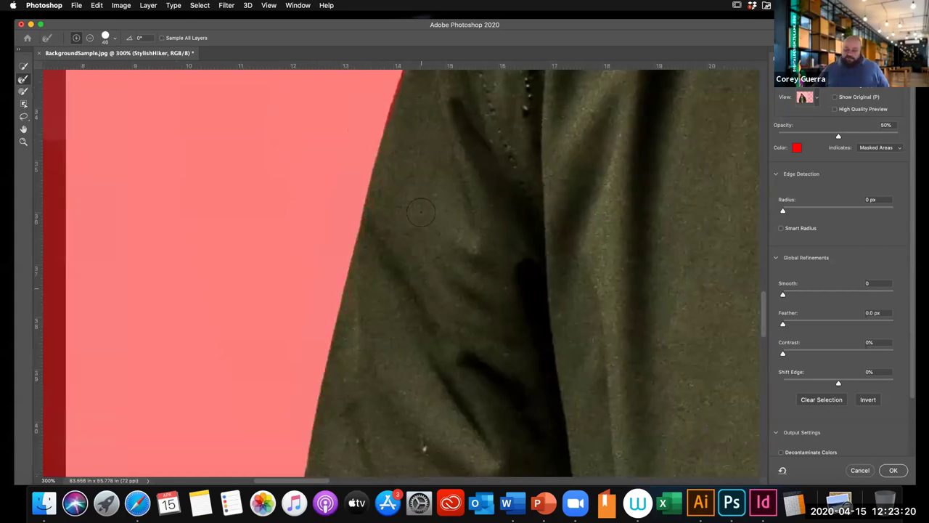
scroll(523, 156, "up", 3)
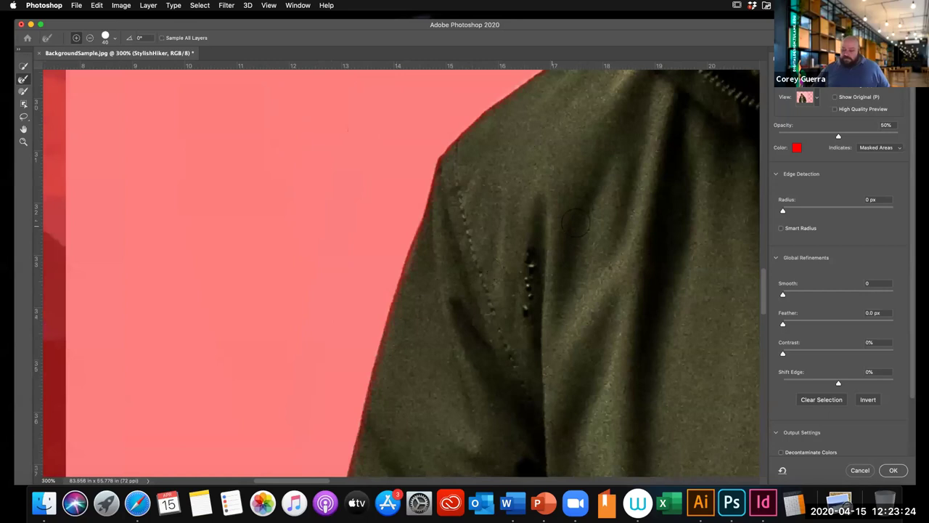
scroll(581, 204, "up", 3)
left_click_drag(604, 174, 485, 95)
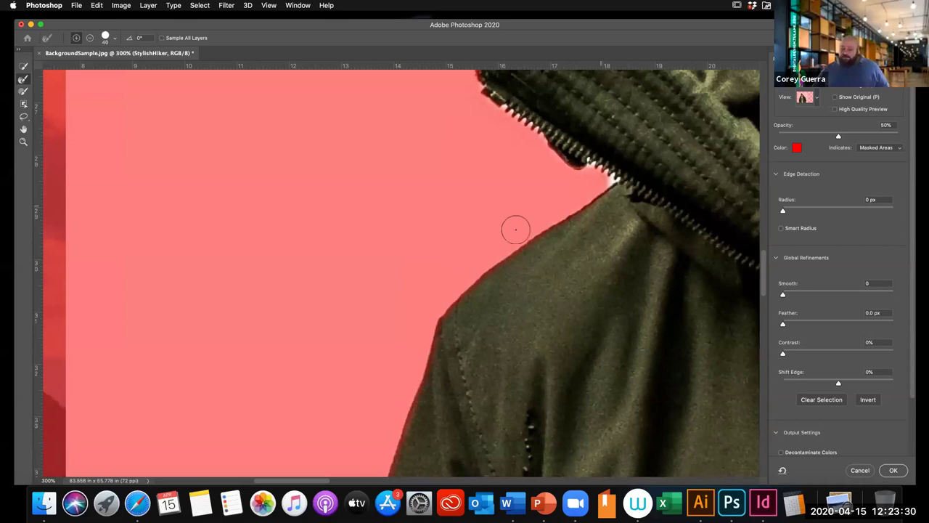
scroll(658, 265, "up", 5)
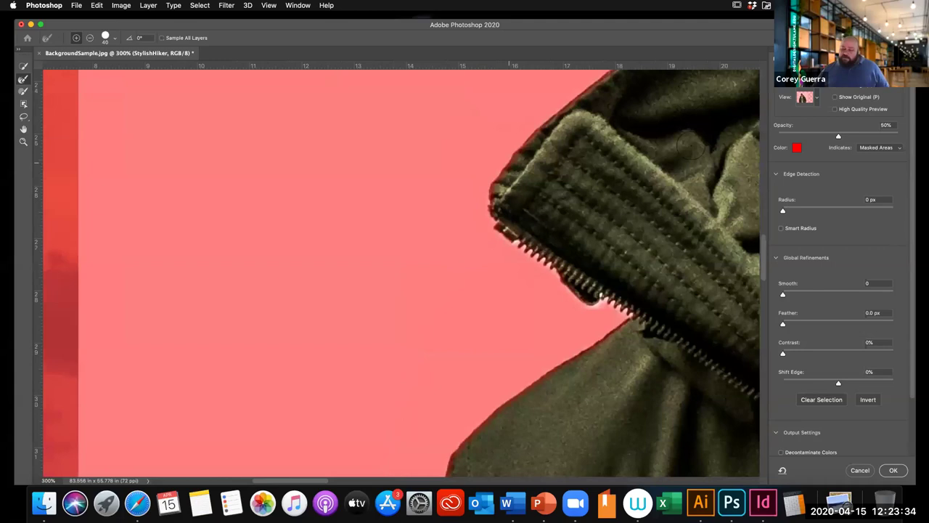
Step: Refine the edge along the hood's left top outline, past the ear and up the left side of the beanie
scroll(689, 145, "up", 5)
scroll(689, 145, "right", 4)
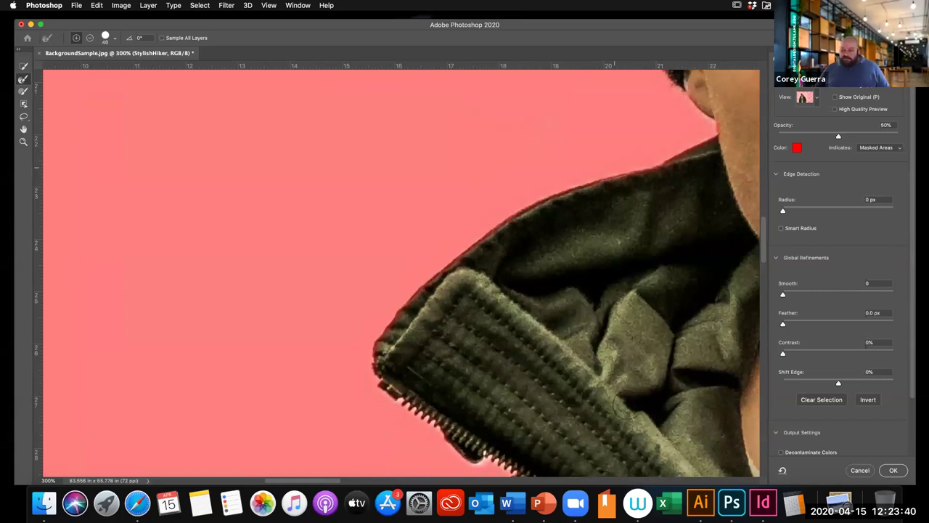
scroll(596, 385, "up", 5)
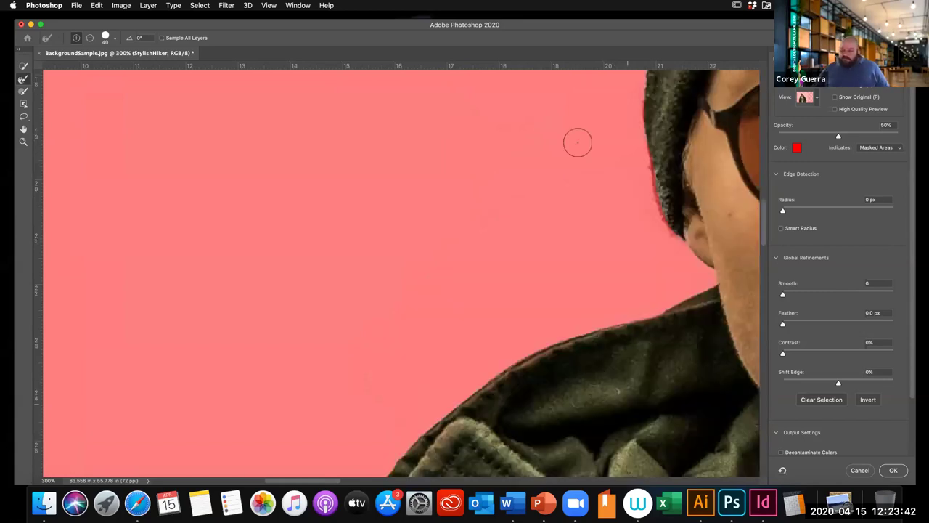
scroll(594, 156, "up", 4)
scroll(594, 155, "right", 2)
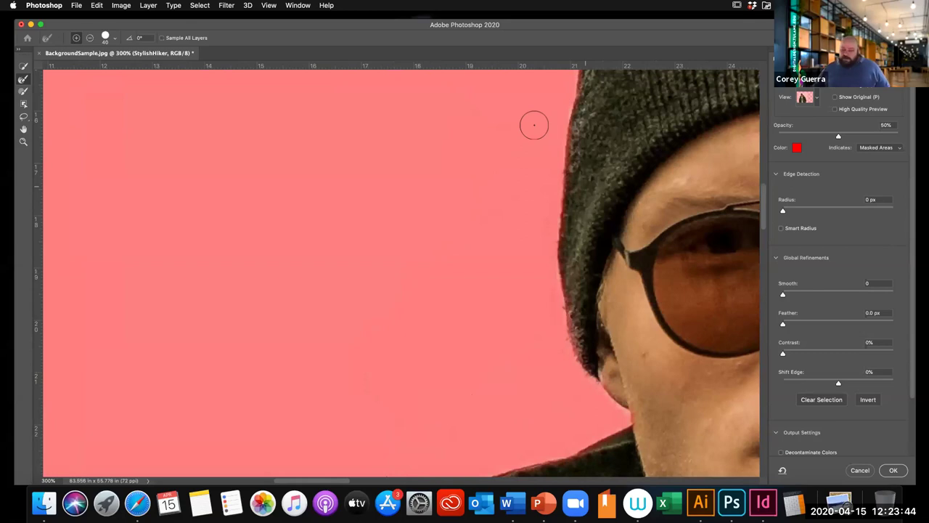
scroll(560, 317, "up", 3)
scroll(560, 318, "right", 2)
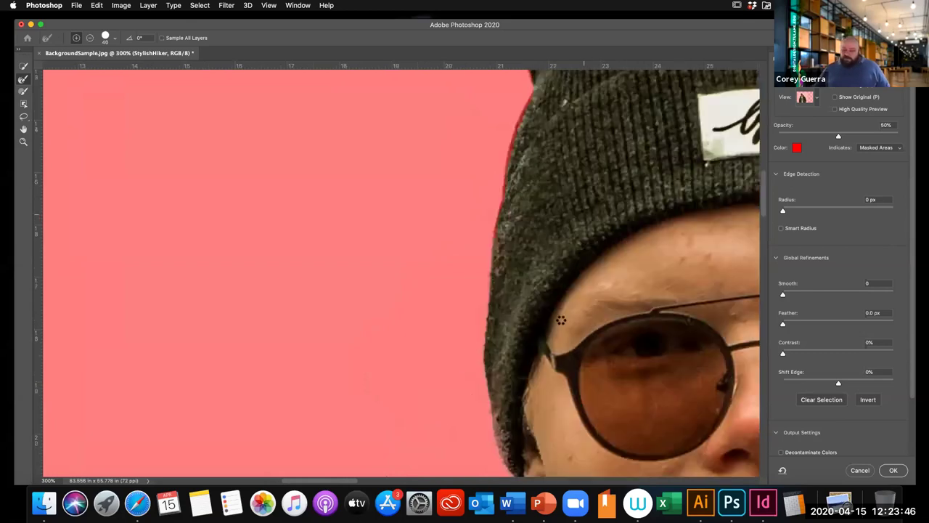
scroll(561, 320, "up", 3)
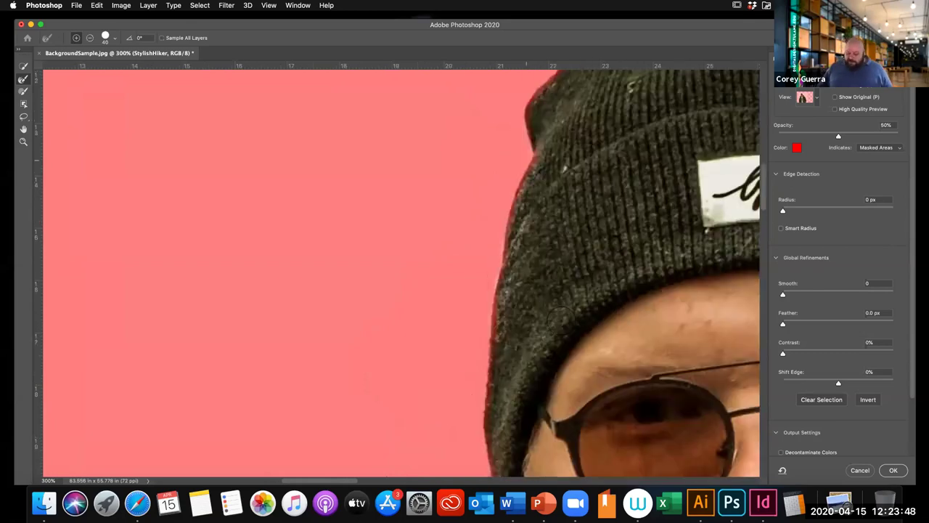
key("super+minus")
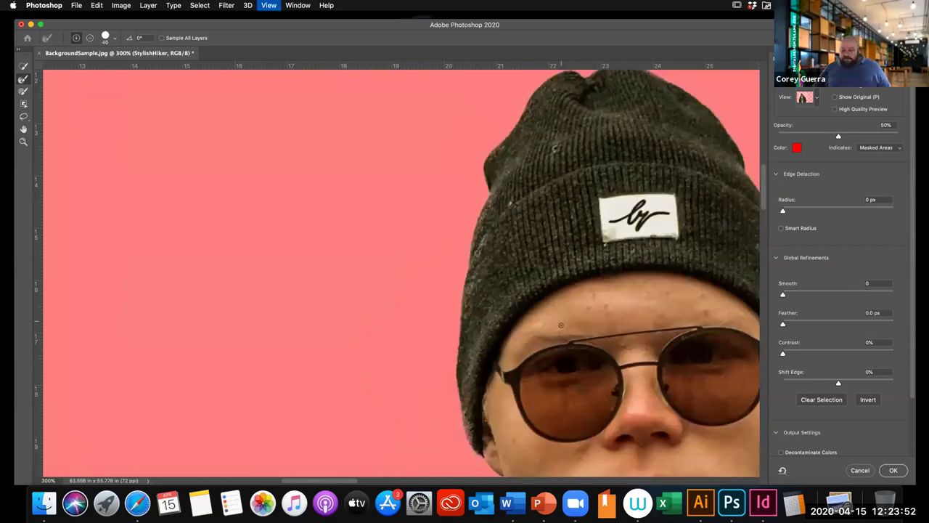
key("super+0")
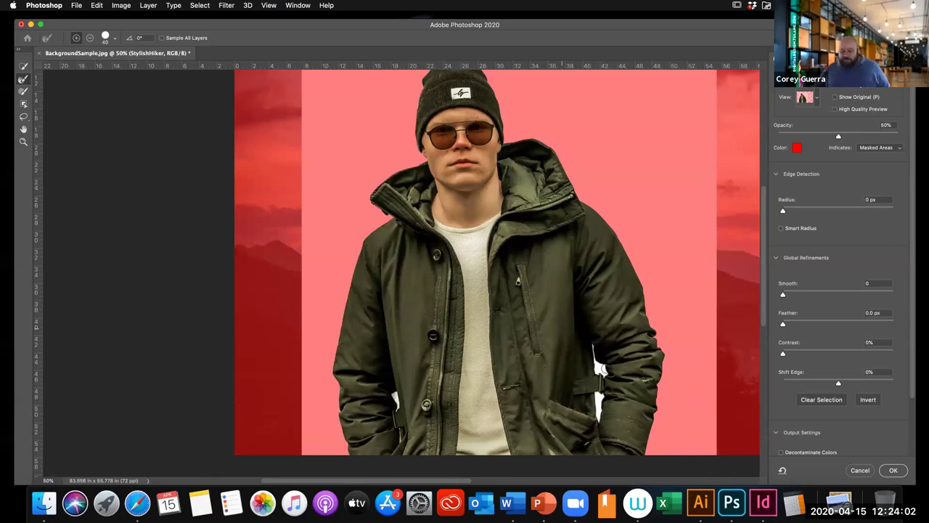
Step: Select the Lasso Tool for working on the white gap between the torso and the right sleeve
scroll(497, 261, "down", 1)
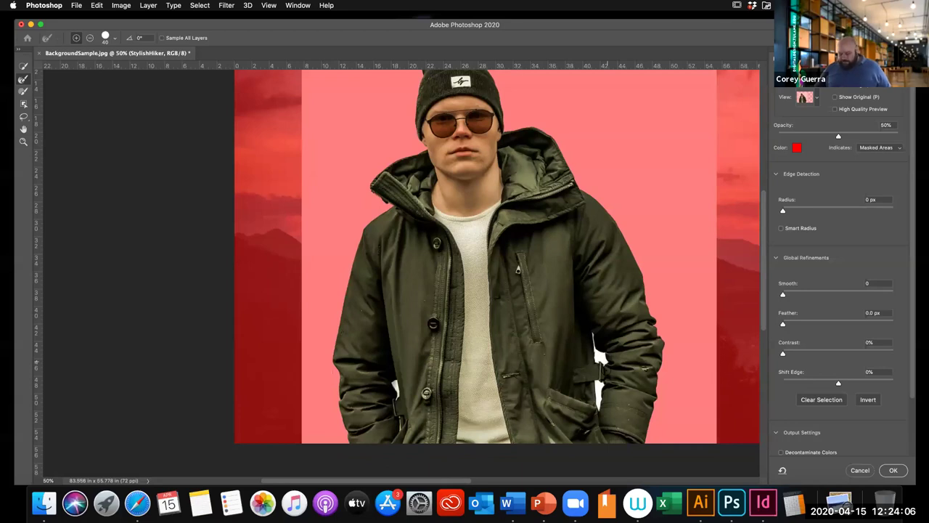
key("super+1")
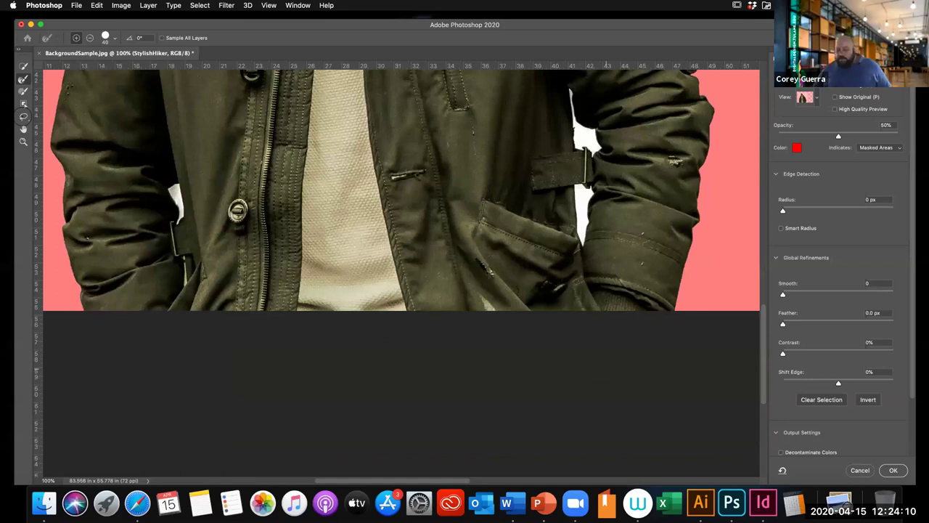
key("super+equal")
key("super+equal")
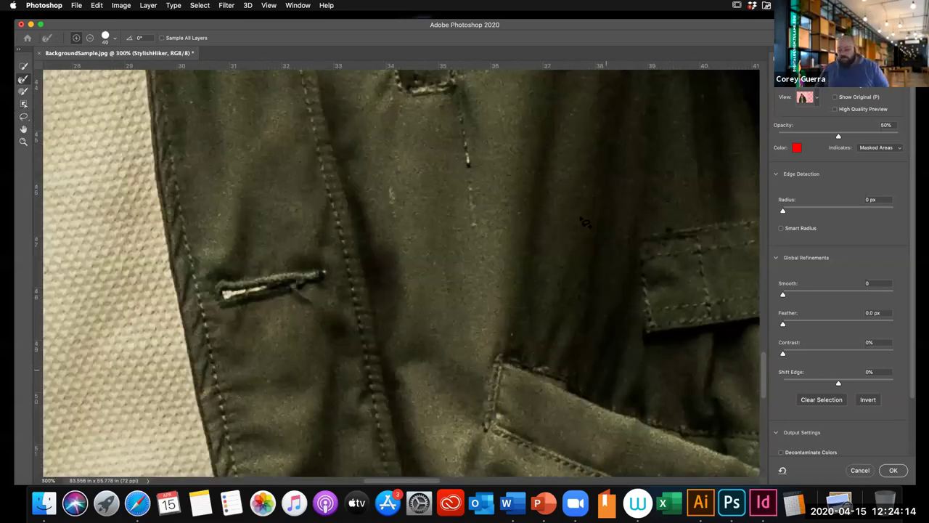
key("super+minus")
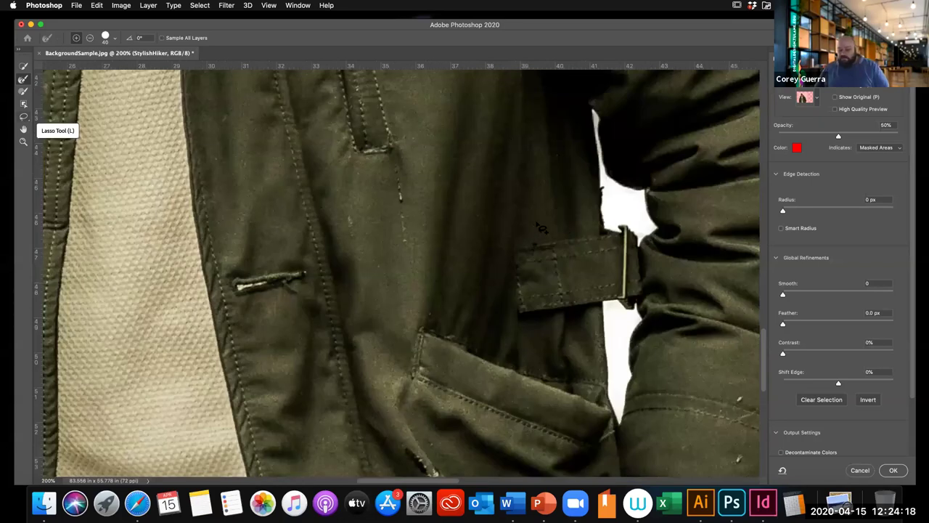
key("l")
scroll(540, 213, "right", 2)
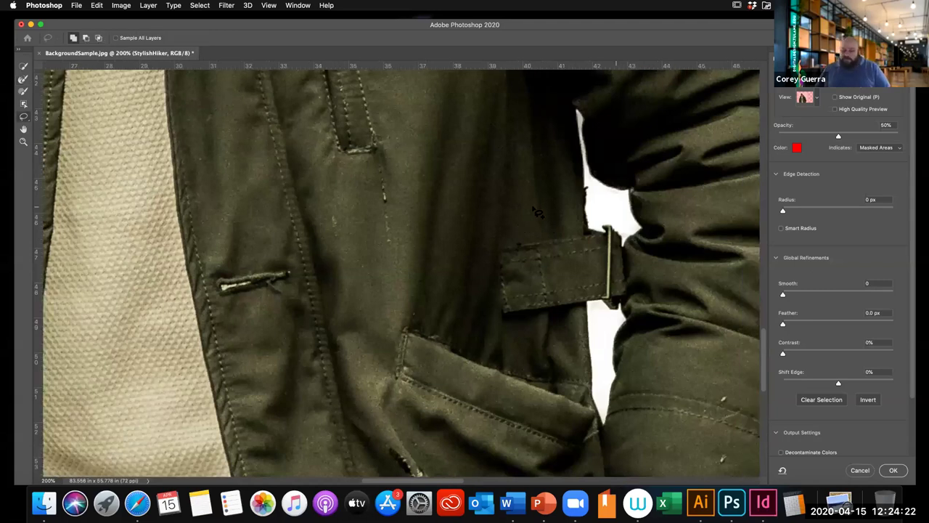
scroll(537, 212, "right", 4)
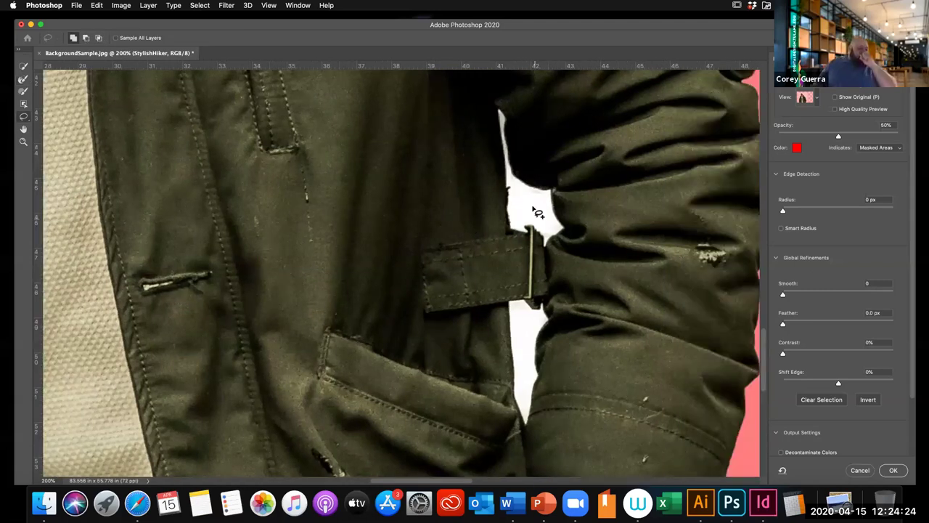
scroll(537, 212, "right", 5)
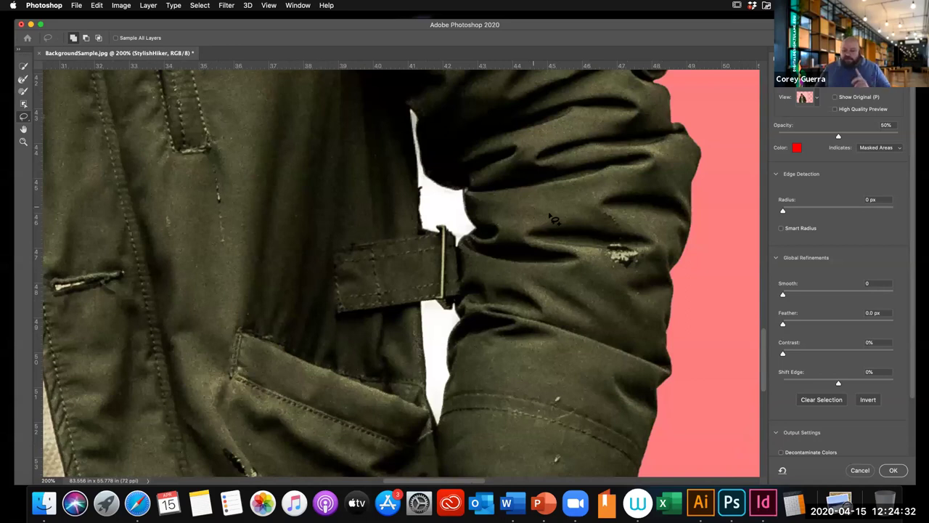
scroll(615, 231, "right", 3)
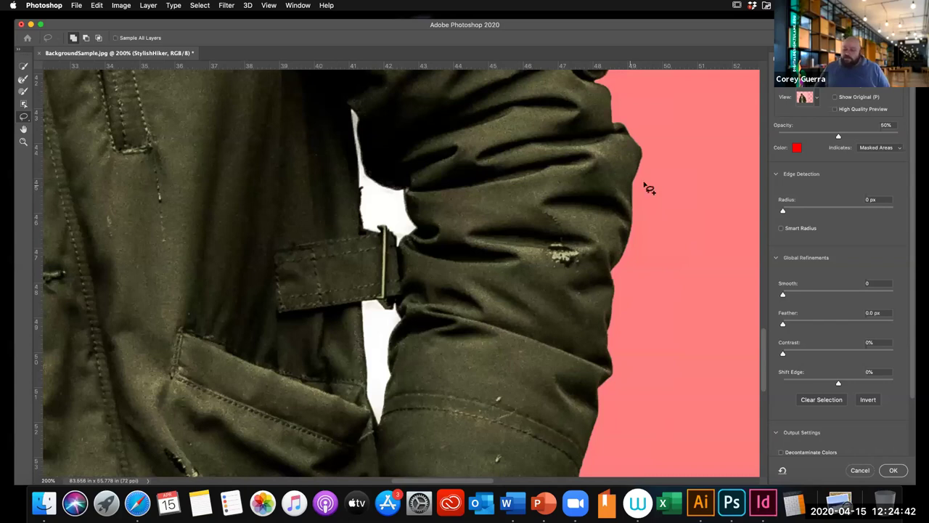
Step: Subtract the white gap above the waist strap, between torso and right sleeve, from the selection with a freehand lasso outline
left_click_drag(594, 175, 639, 210)
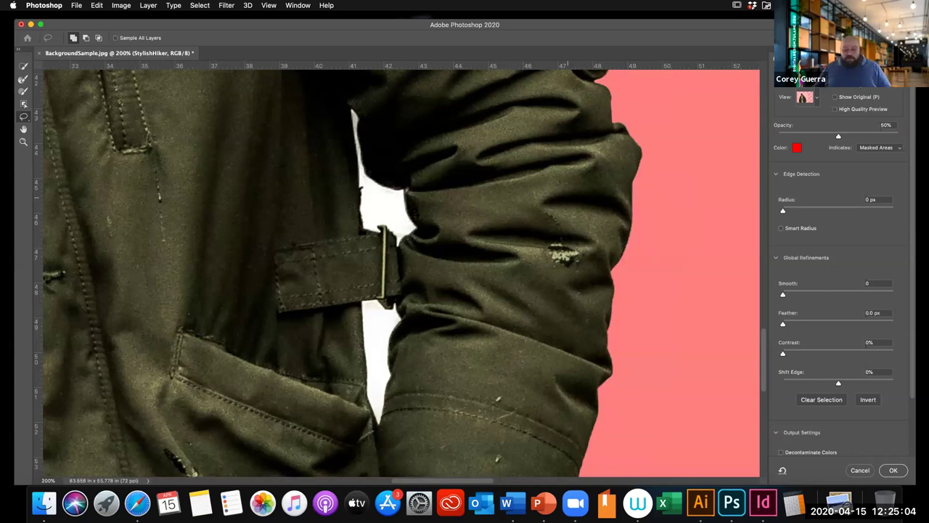
scroll(410, 212, "left", 2)
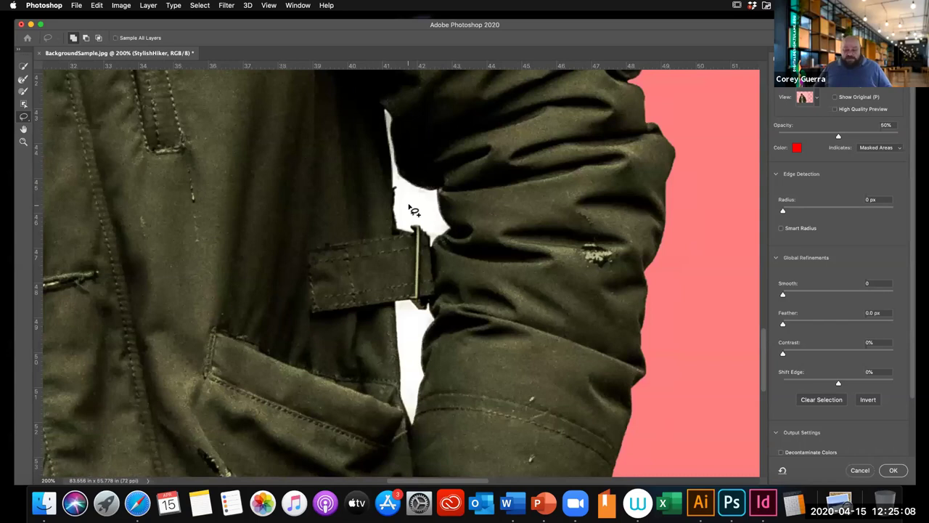
key("shift")
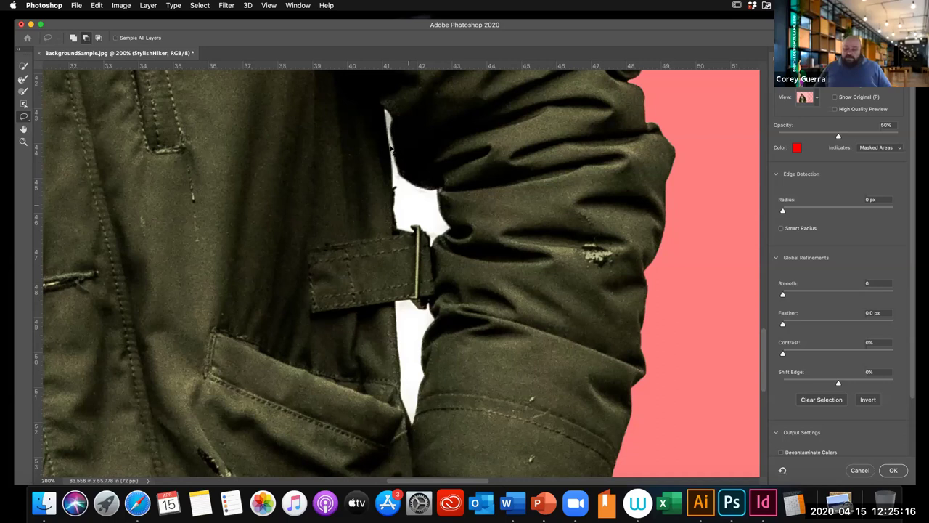
left_click_drag(409, 185, 426, 193)
mouse_move(425, 228)
left_mouse_down()
mouse_move(401, 220)
mouse_move(405, 209)
left_mouse_up()
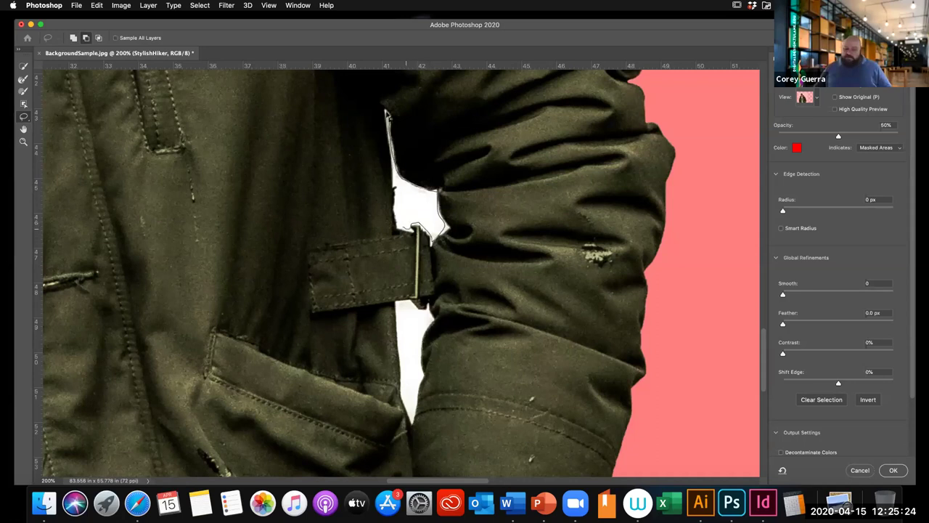
left_click_drag(387, 114, 425, 215)
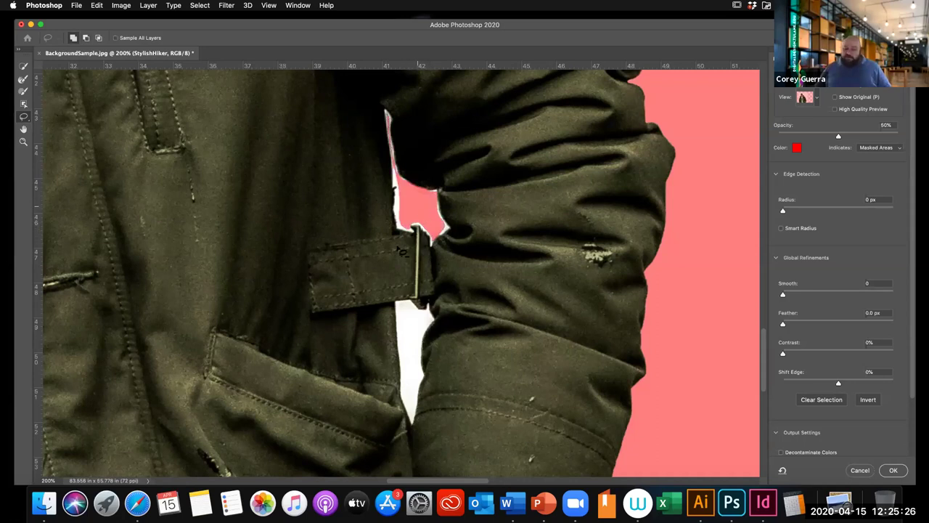
Step: Subtract the white gap below the waist strap, between torso and right sleeve, from the selection with a freehand lasso outline
scroll(398, 252, "down", 3)
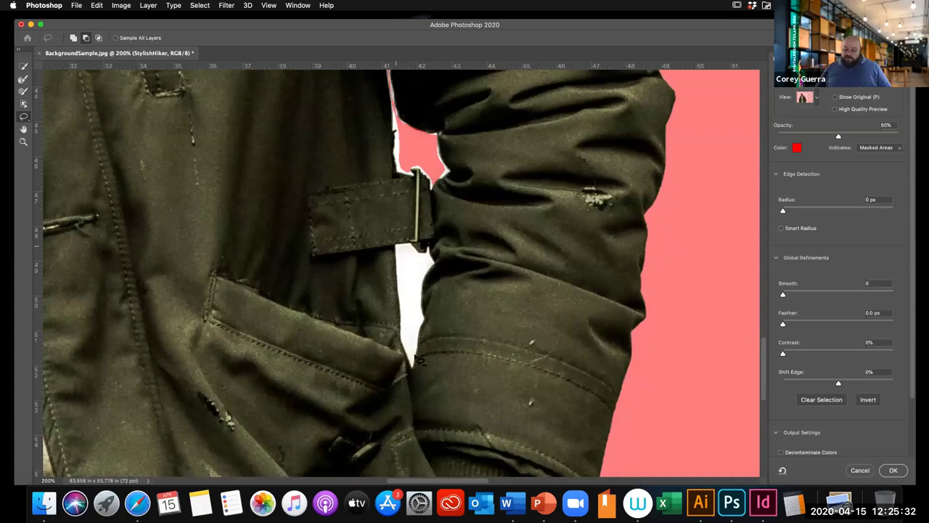
left_click_drag(401, 254, 419, 255)
scroll(436, 256, "up", 2)
scroll(459, 255, "up", 1)
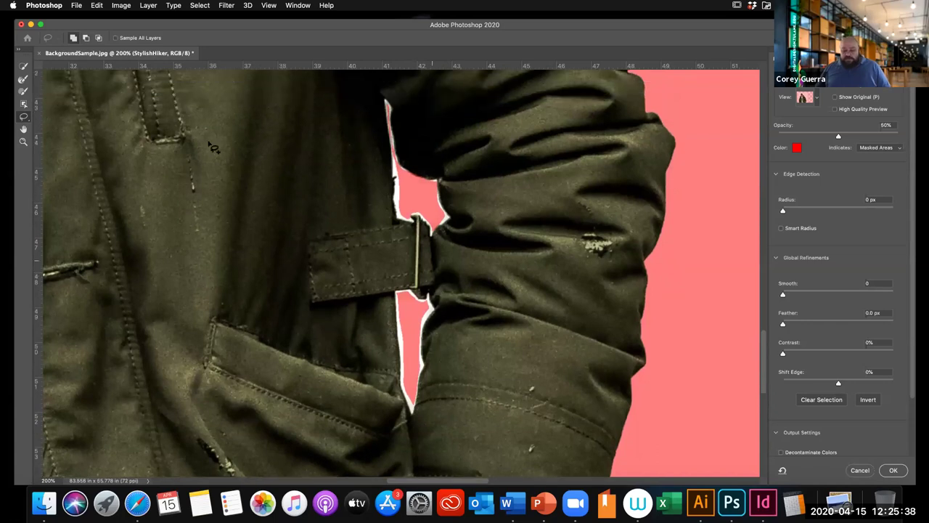
Step: Refine the edges of both gaps above and below the right waist strap with the Refine Edge Brush to remove the white fringe
scroll(213, 148, "up", 3)
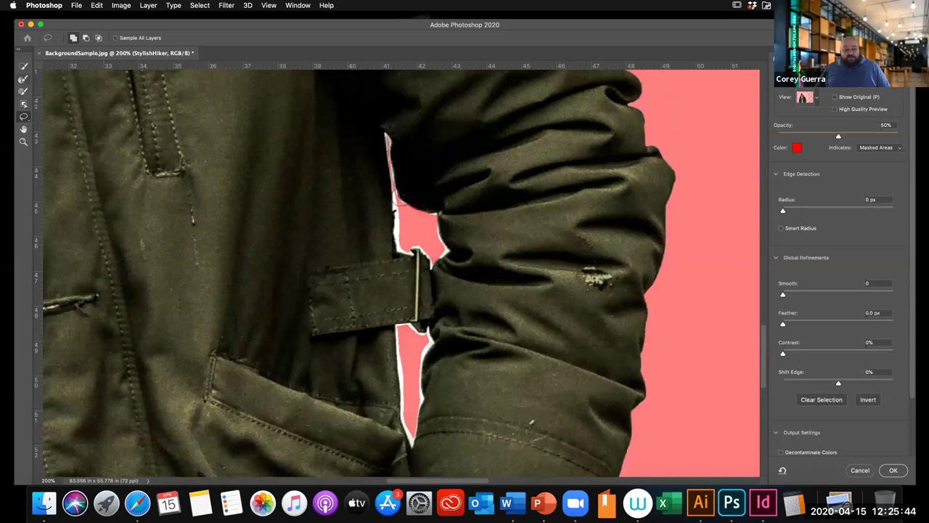
key("r")
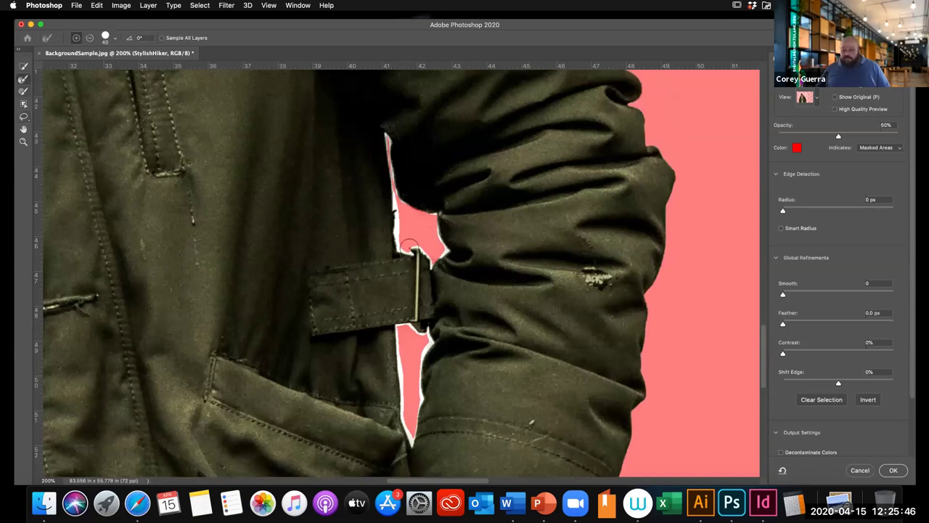
left_click_drag(409, 246, 393, 189)
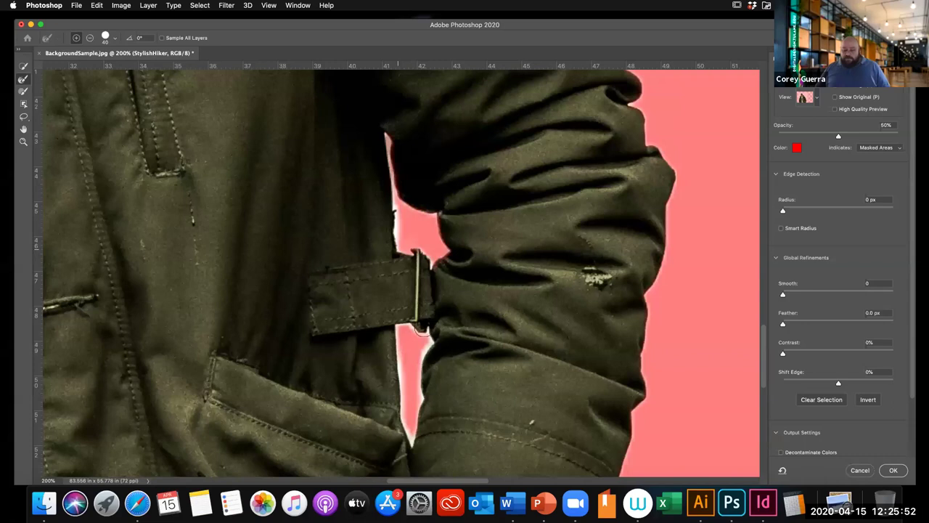
scroll(417, 326, "down", 2)
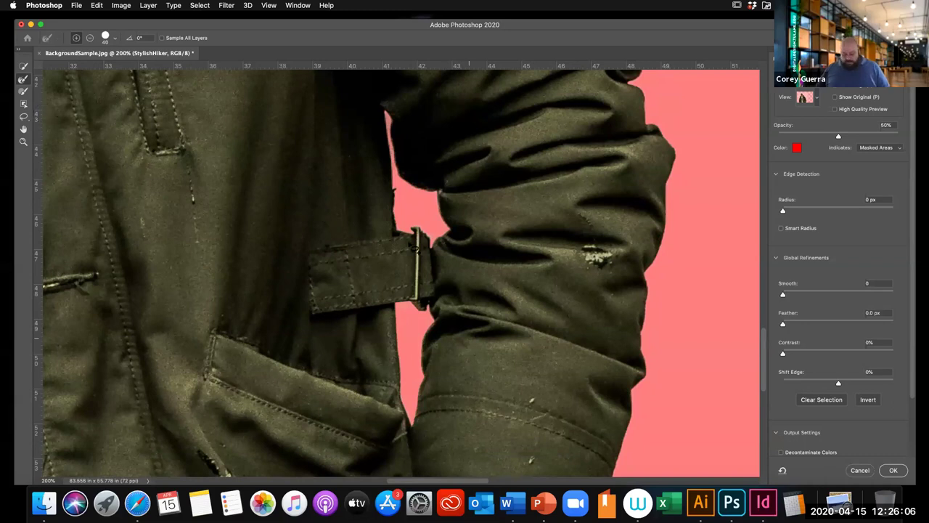
Step: Subtract the small white gap above the left strap buckle, between left sleeve and torso, from the selection with the Lasso Tool
scroll(410, 248, "left", 10)
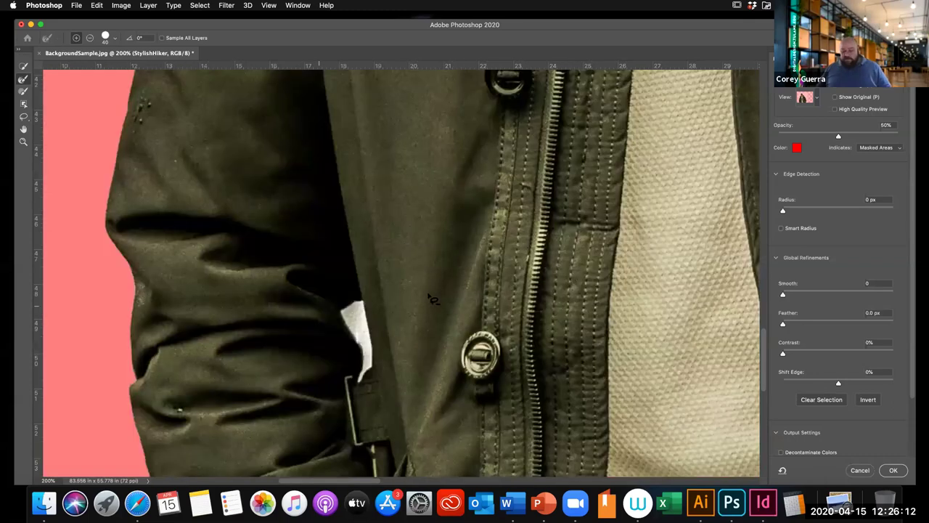
scroll(432, 300, "down", 2)
scroll(433, 299, "left", 2)
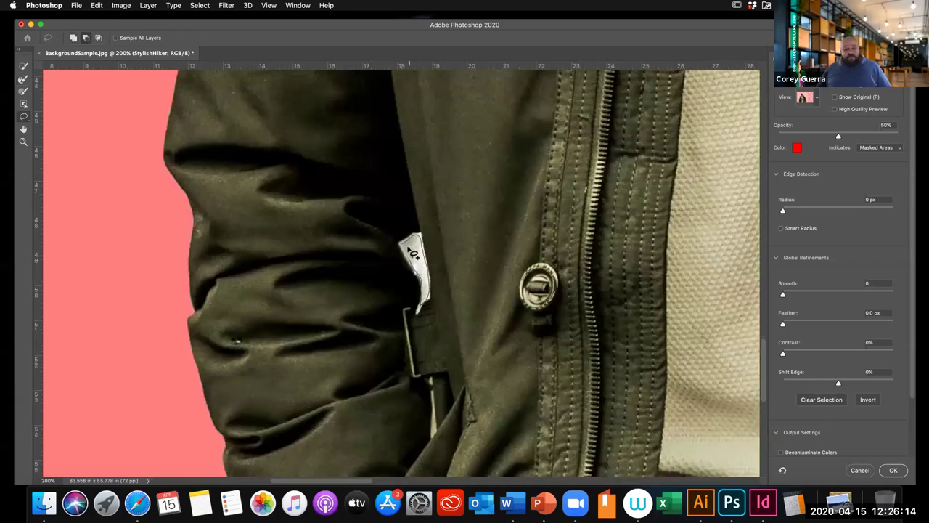
left_click(411, 262, "alt")
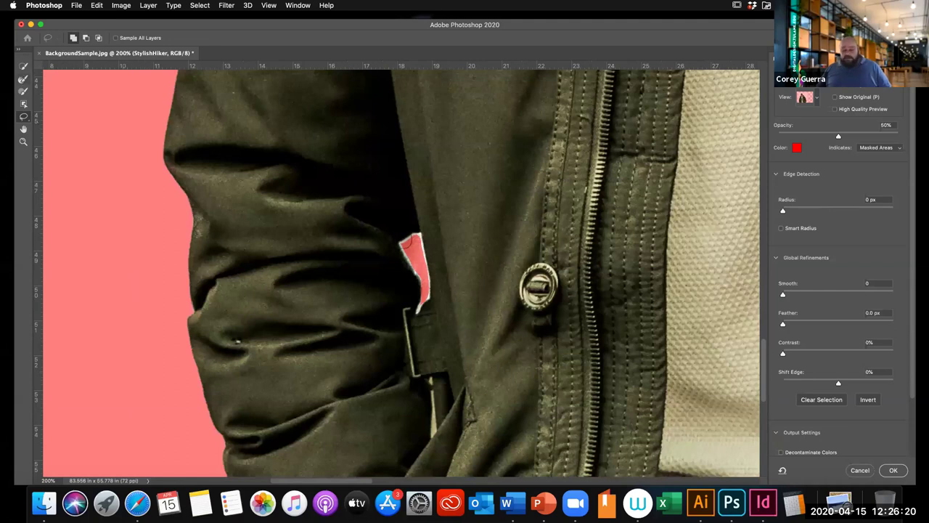
Step: Refine the edge around the small gap above the left strap buckle with the Refine Edge Brush and check the whole cutout
key("r")
left_click_drag(419, 243, 418, 306)
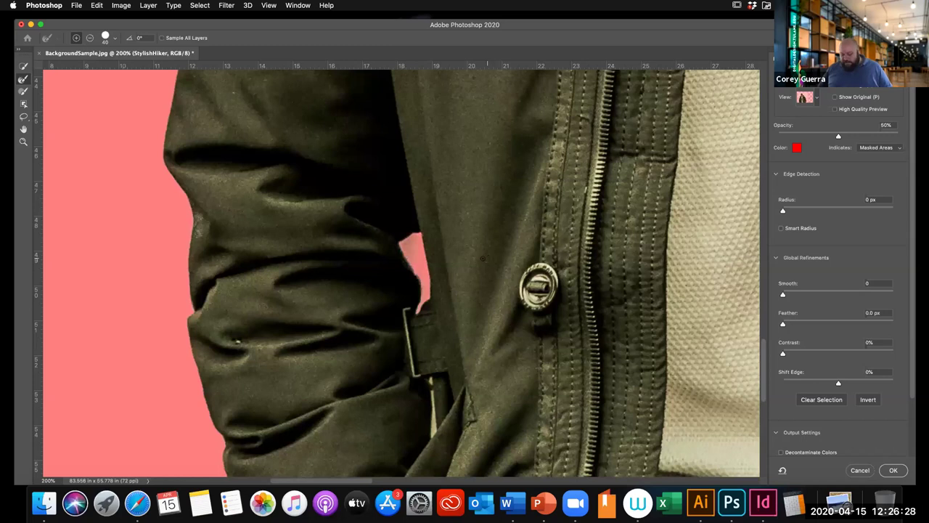
key("super+minus")
key("super+minus")
key("super+minus")
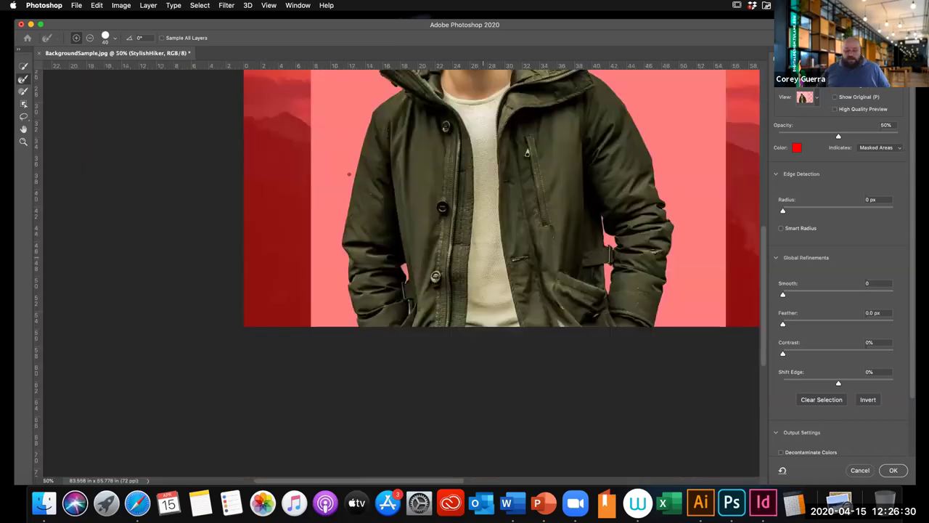
key("super+minus")
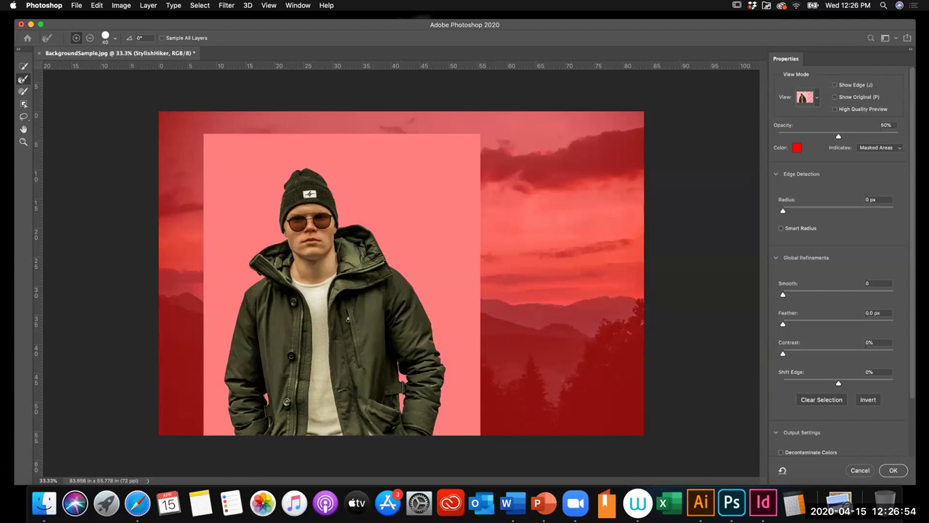
Step: Enable Smart Radius in the edge detection settings and set the Radius to 1 px
scroll(893, 399, "down", 3)
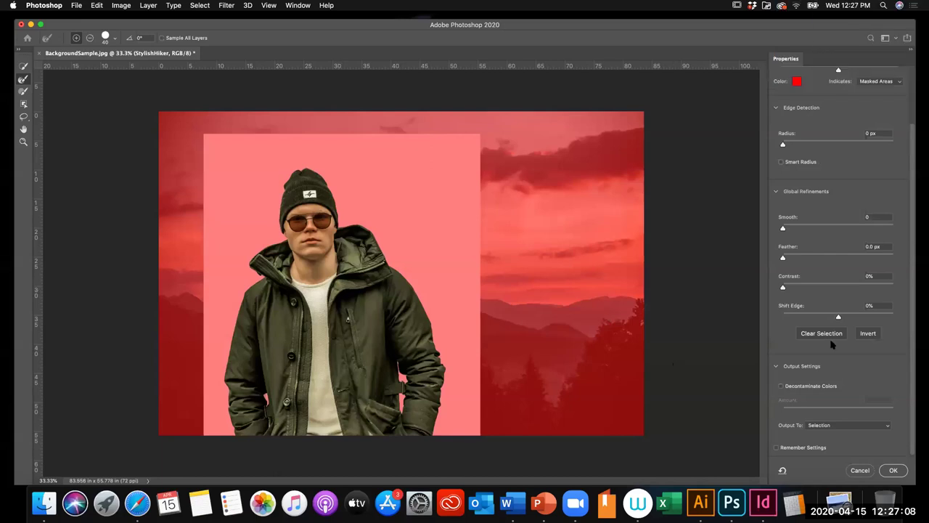
scroll(832, 343, "up", 3)
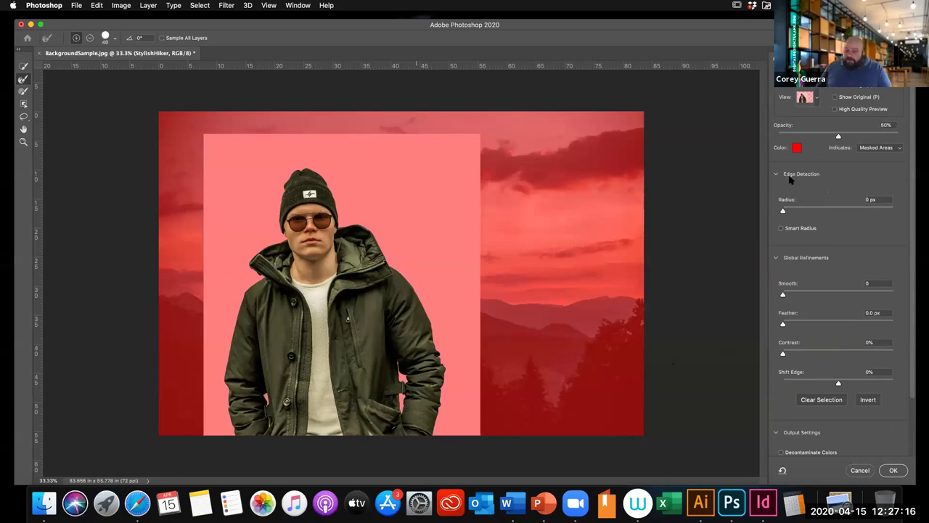
left_click(793, 238)
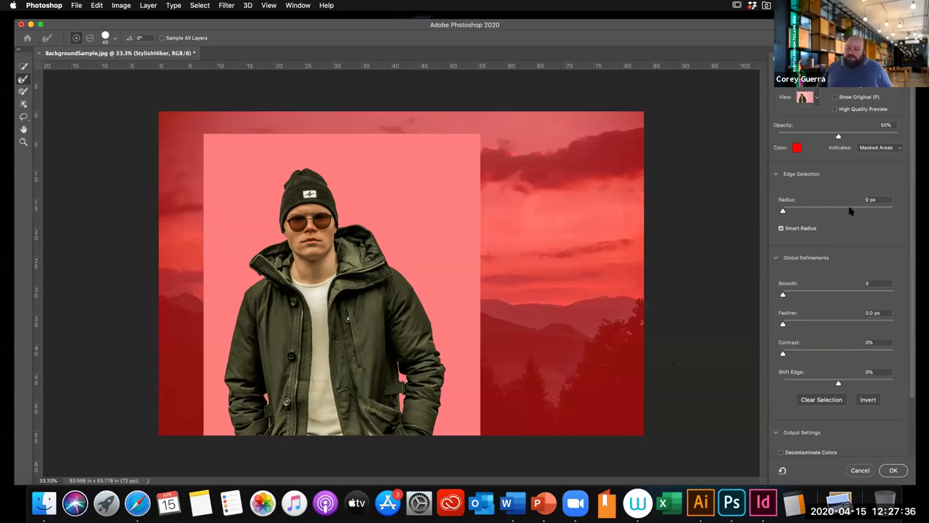
left_click(789, 211)
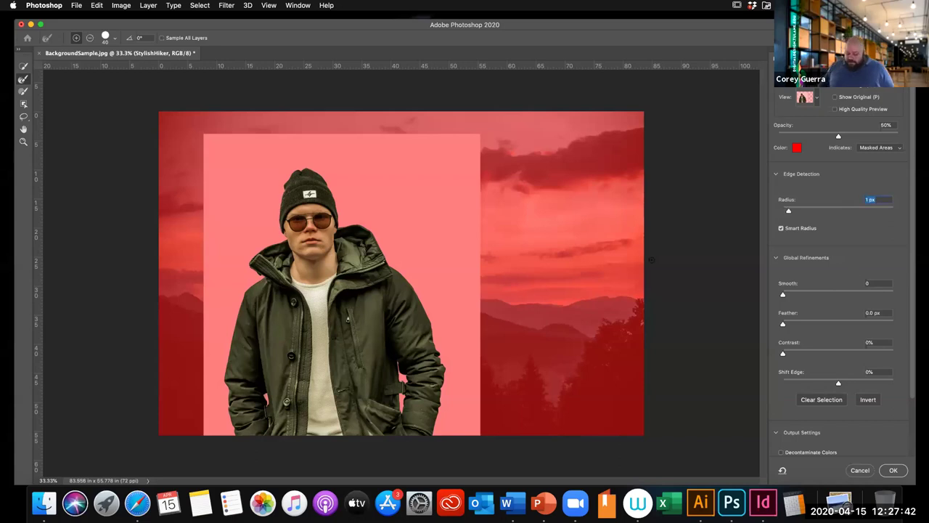
Step: Compare the jacket's right shoulder edge up close with the Radius at 0 px and at 1 px, ending on 1 px
key("super+0")
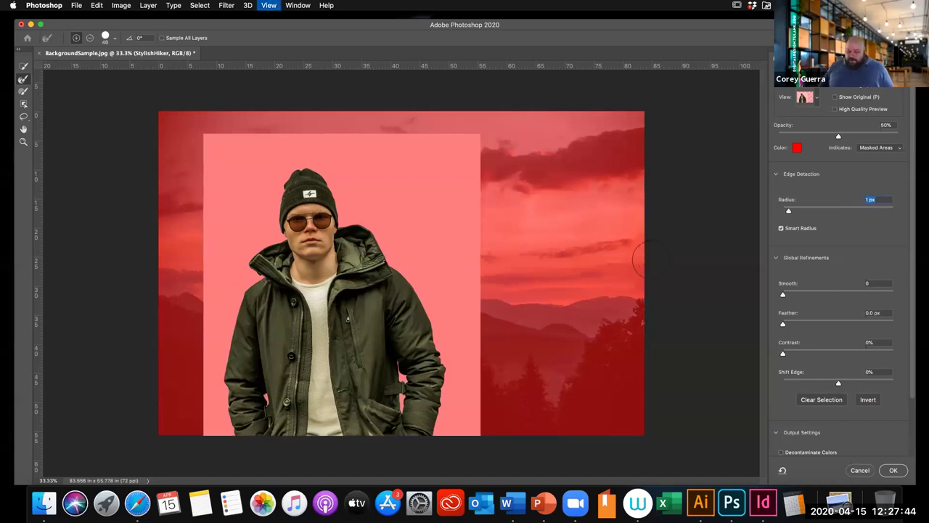
key("super+plus")
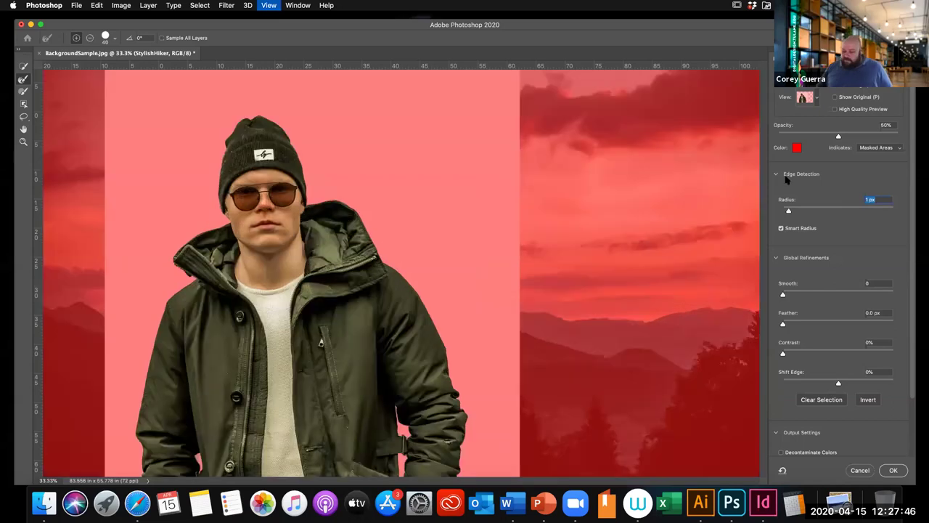
key("super+plus")
key("super+plus")
key("super+plus")
key("super+plus")
key("super+plus")
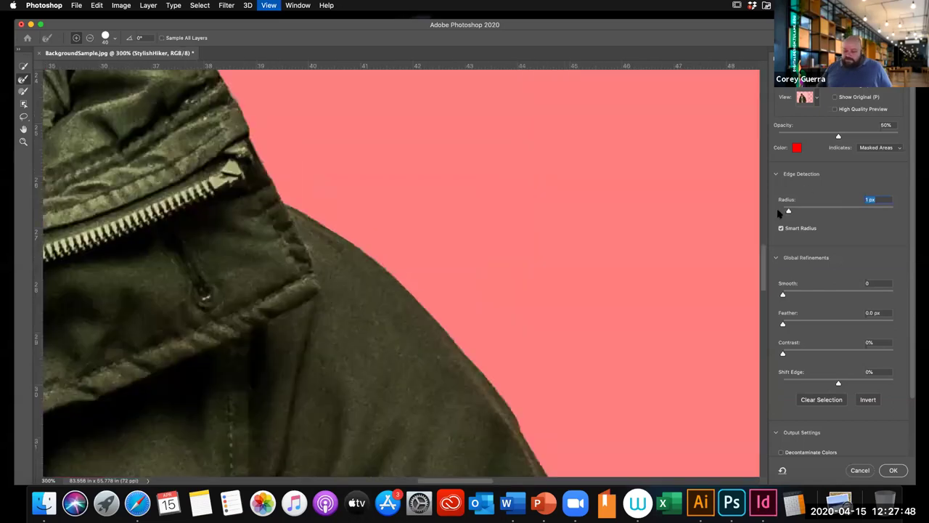
key("super+plus")
left_click(783, 212)
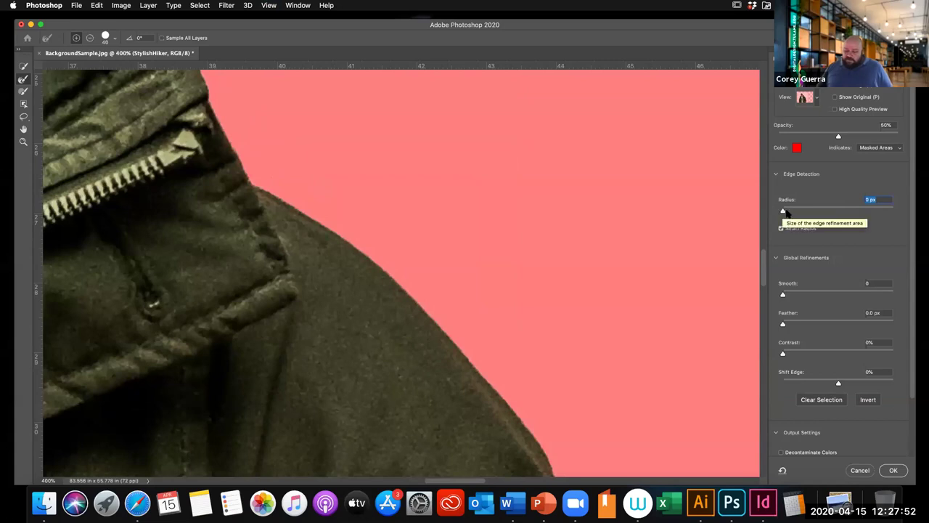
key("Up")
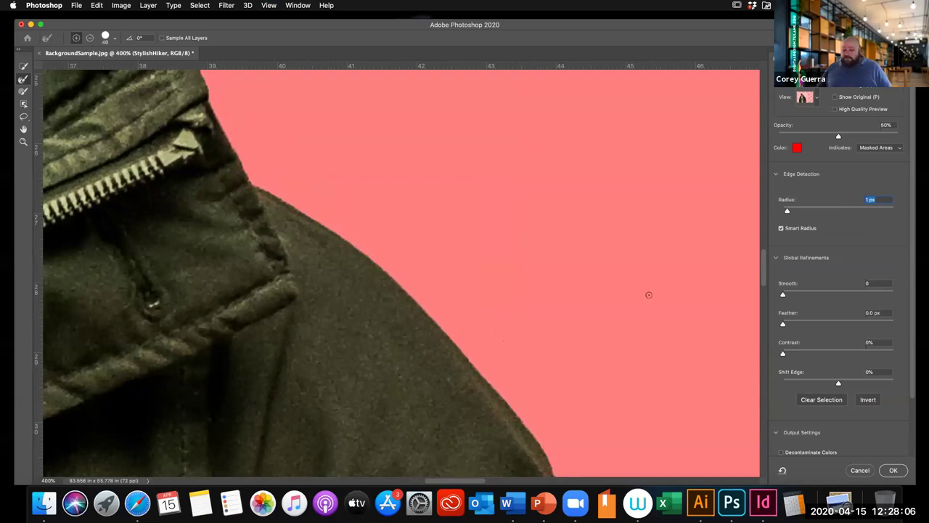
Step: Try a Smooth value of 63 on the jacket's shoulder edge and return Smooth to 0
key("super+minus")
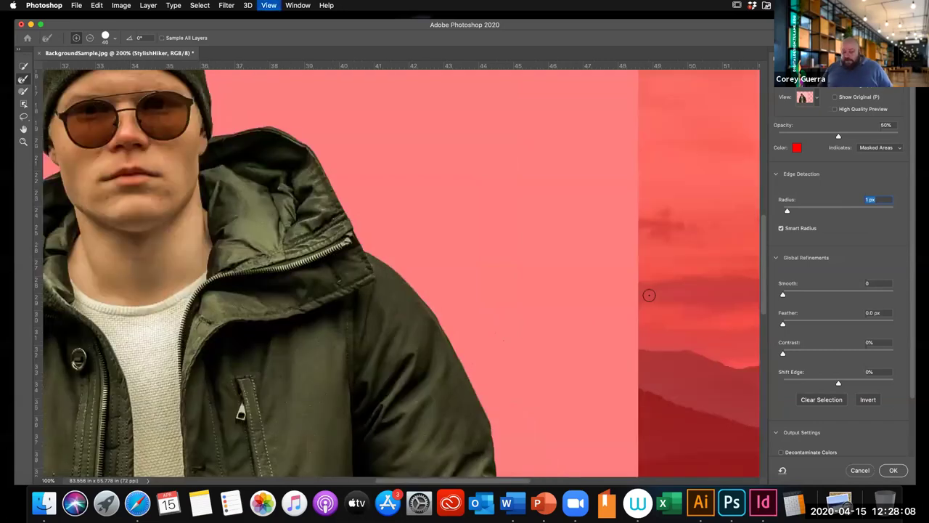
key("super+minus")
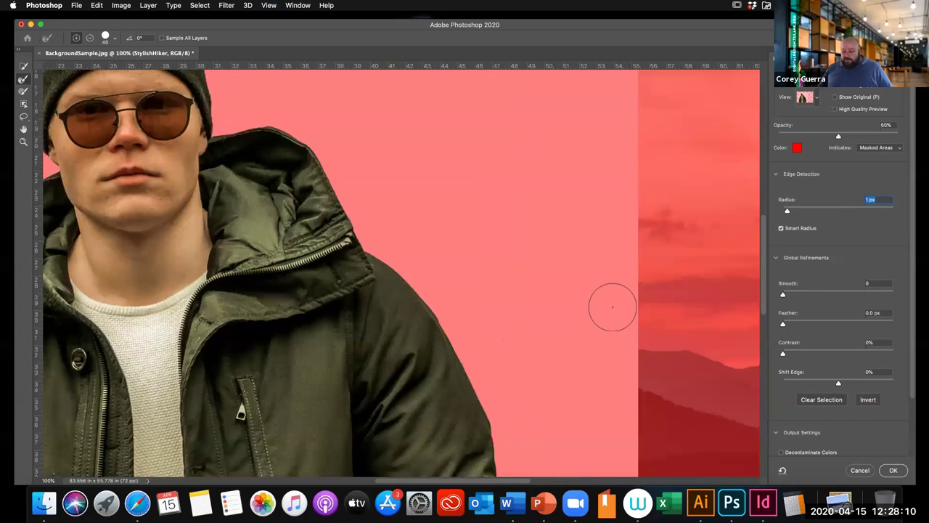
key("super+minus")
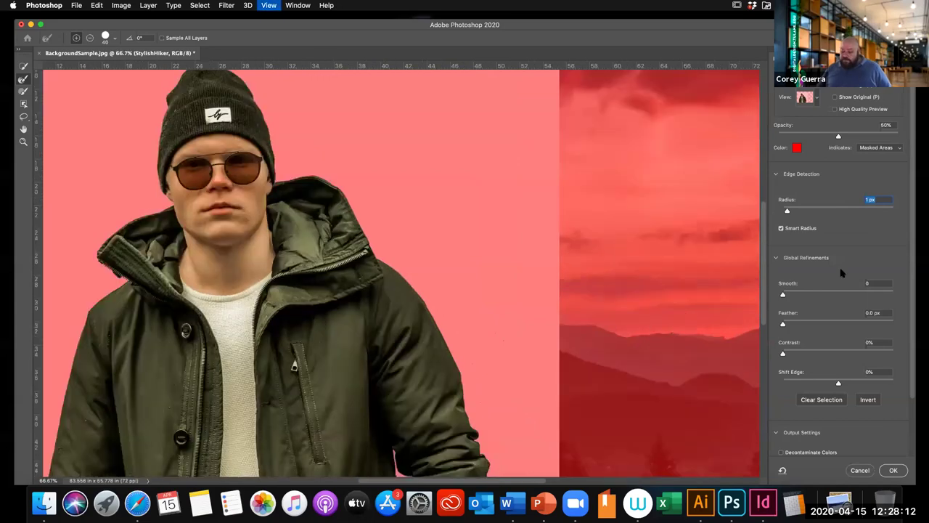
scroll(576, 399, "up", 5)
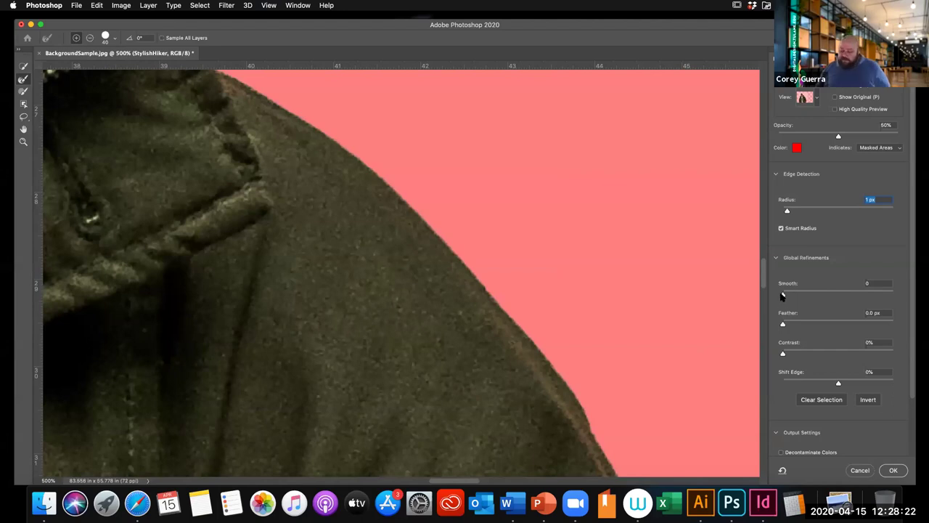
left_click(852, 300)
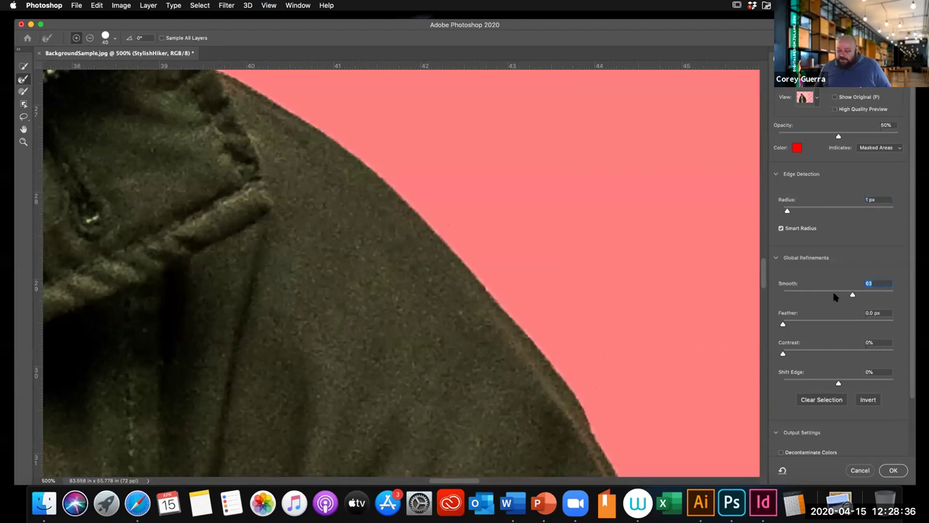
left_click_drag(804, 295, 773, 296)
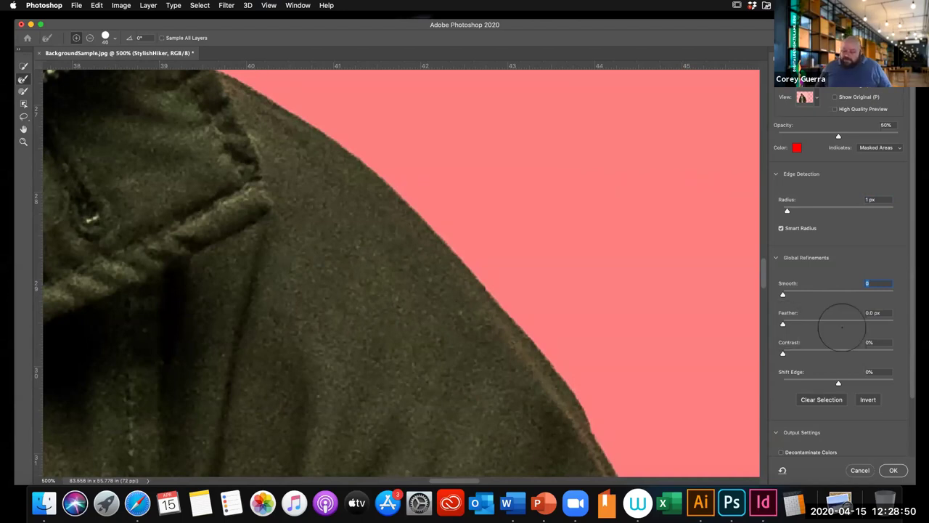
Step: Try a Feather of 46.6 px on the shoulder edge and return Feather to 0.0 px
key("Tab")
type("46.6")
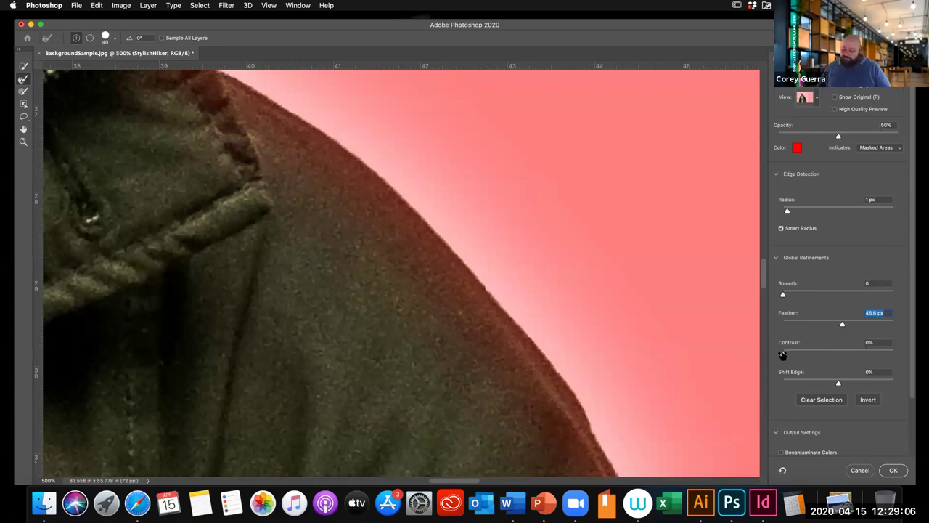
left_click(781, 324)
Step: Try stronger Contrast on the shoulder edge, up to 92%, and return Contrast to 0%
left_click_drag(826, 355, 849, 357)
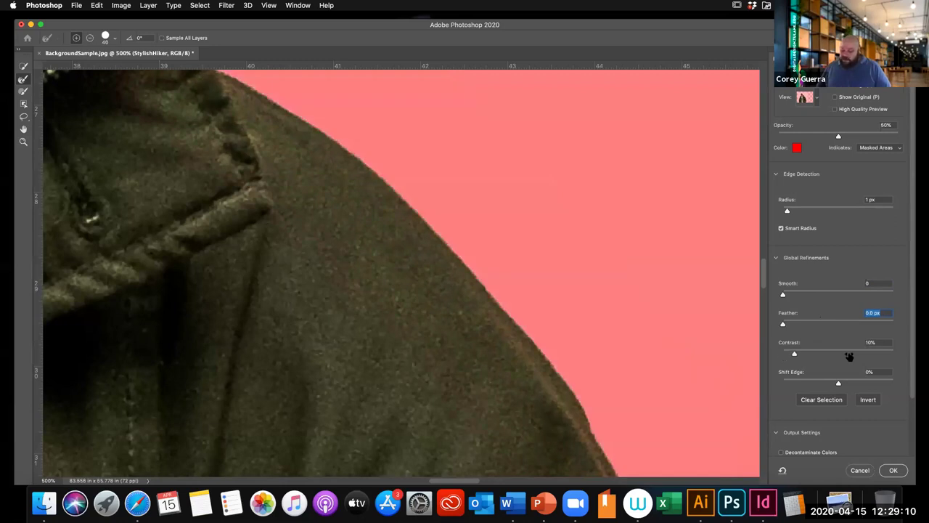
left_click(849, 355)
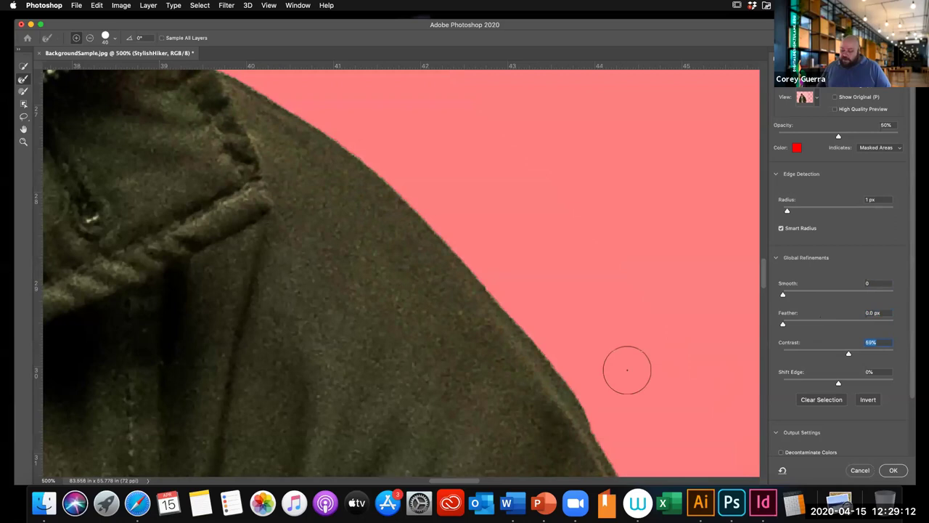
type("92")
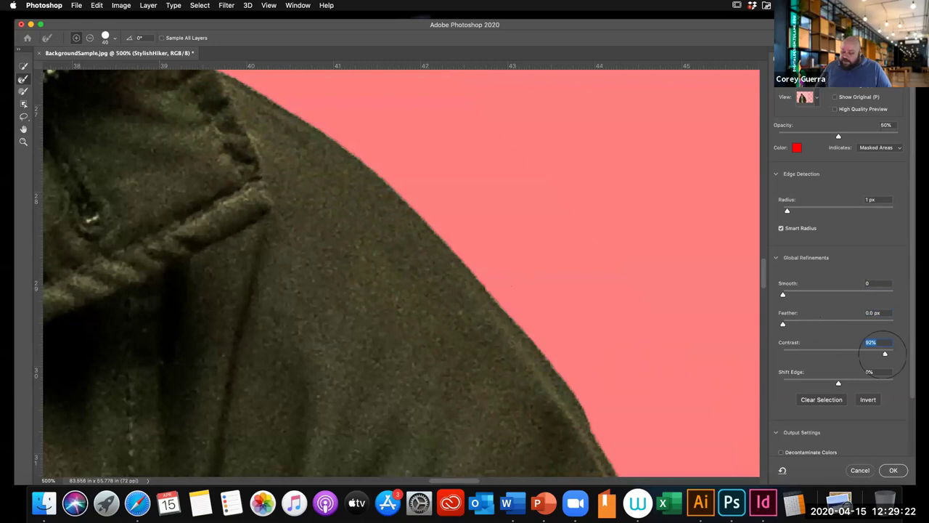
type("0")
key("Return")
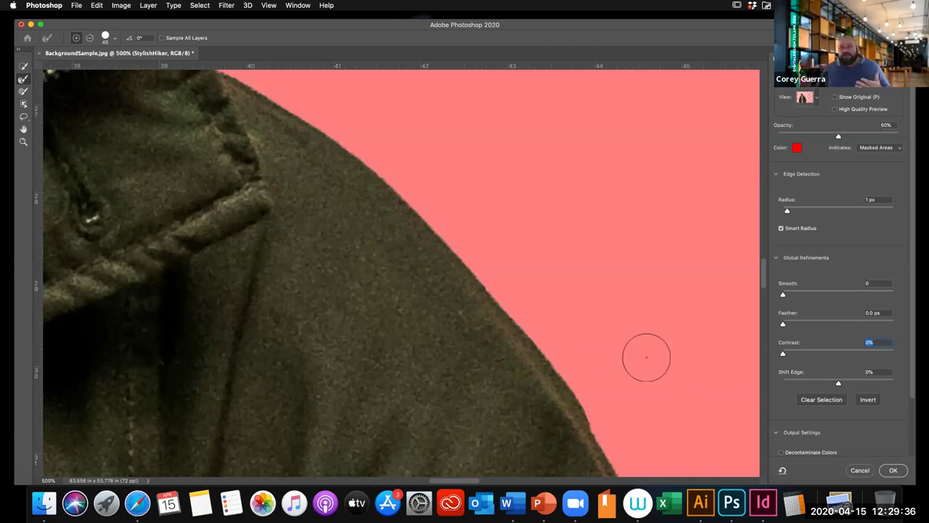
Step: Try Shift Edge at -60% and up to +93% on the jacket's shoulder edge, and return it to 0%
scroll(646, 357, "down", 3)
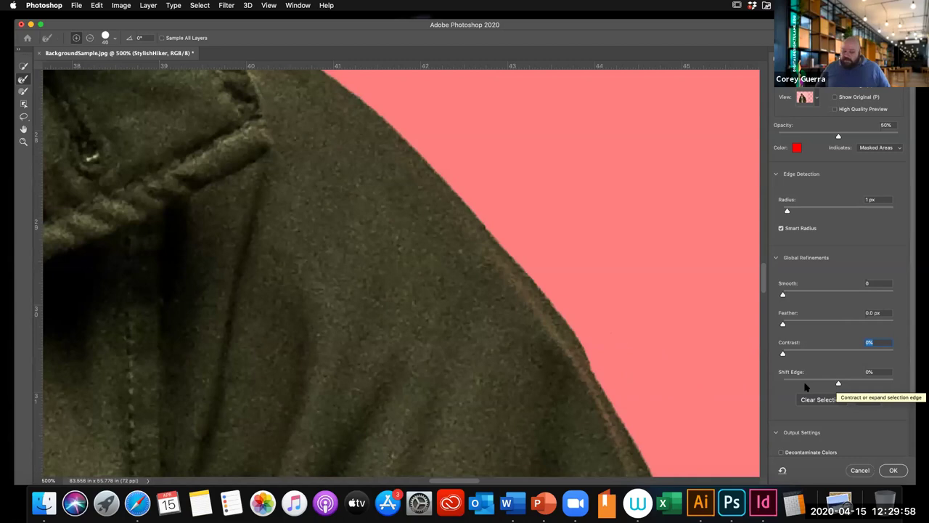
left_click(804, 384)
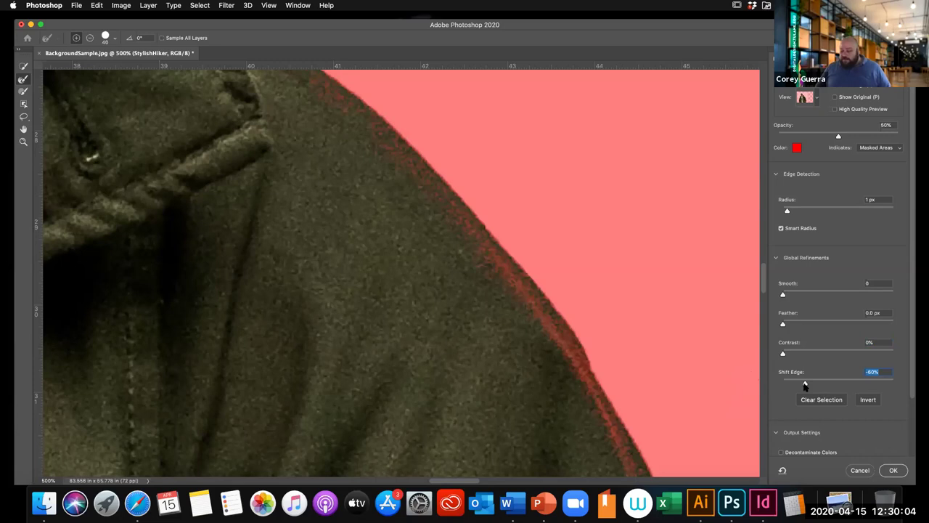
left_click(839, 384)
left_click(873, 384)
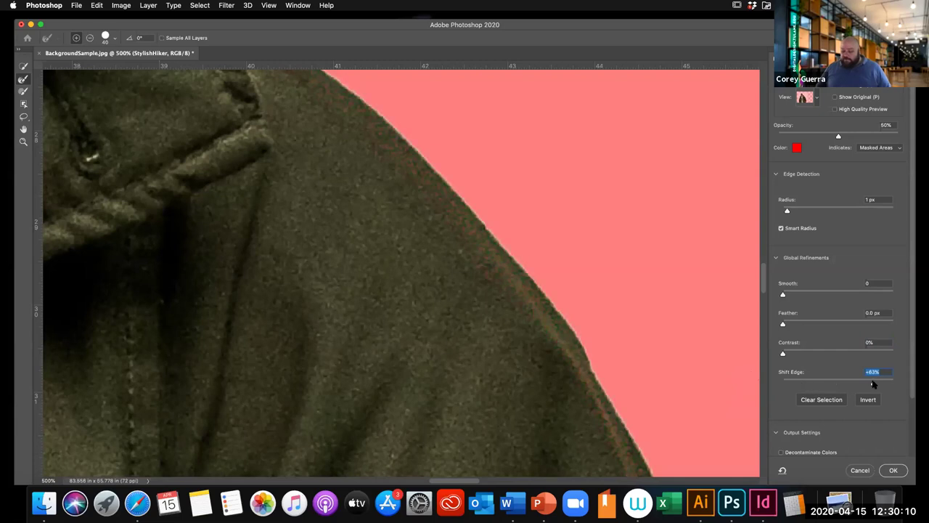
left_click(890, 383)
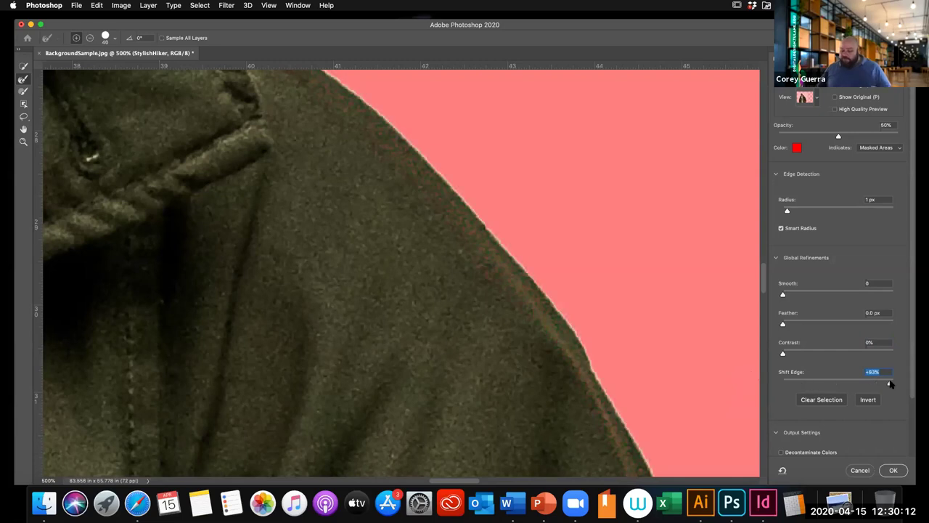
left_click(842, 383)
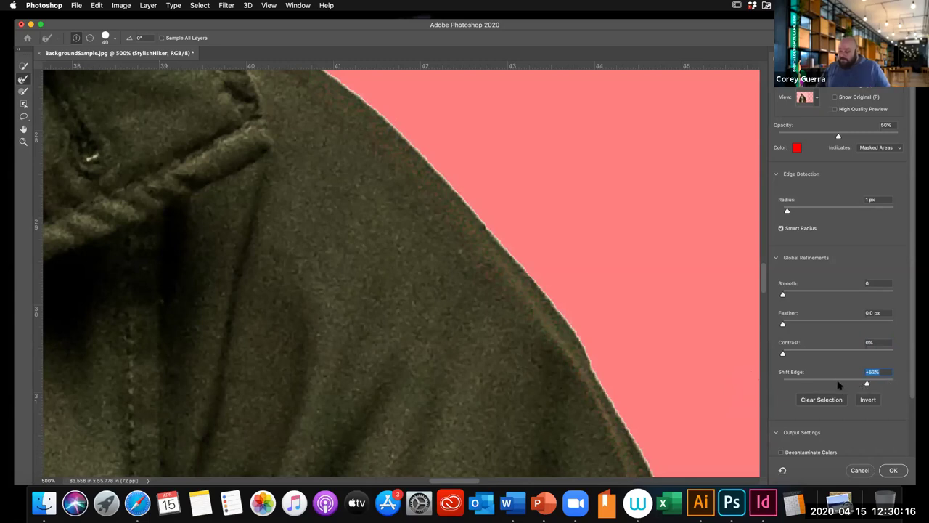
left_click_drag(841, 384, 838, 384)
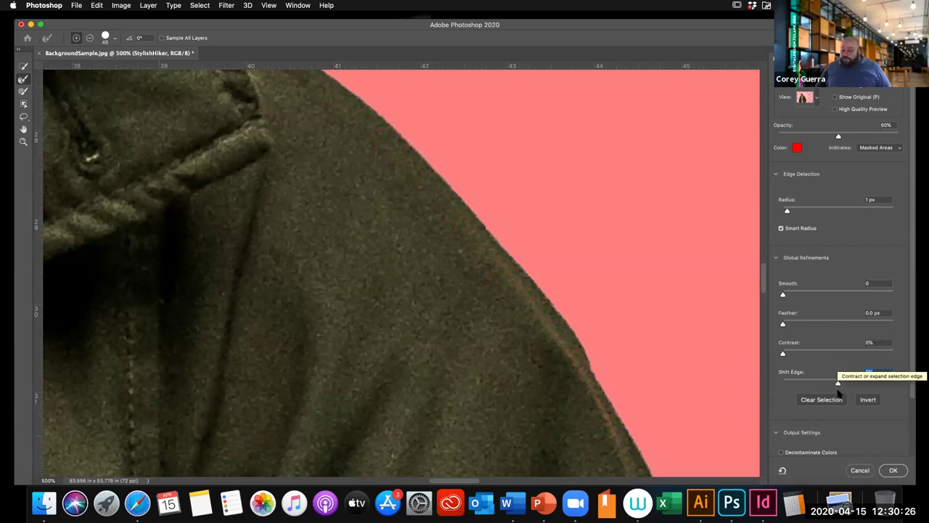
Step: Output the refined selection as a new layer with a layer mask
scroll(888, 428, "down", 3)
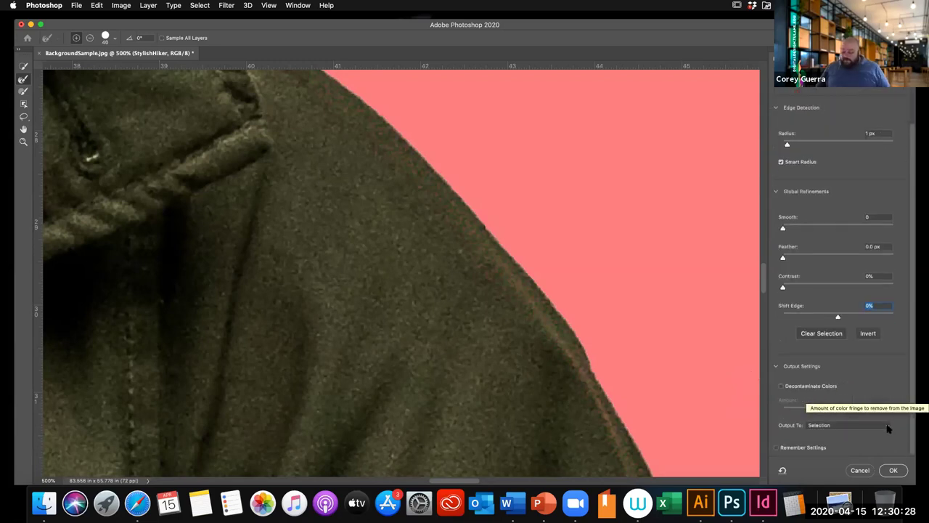
left_click(846, 425)
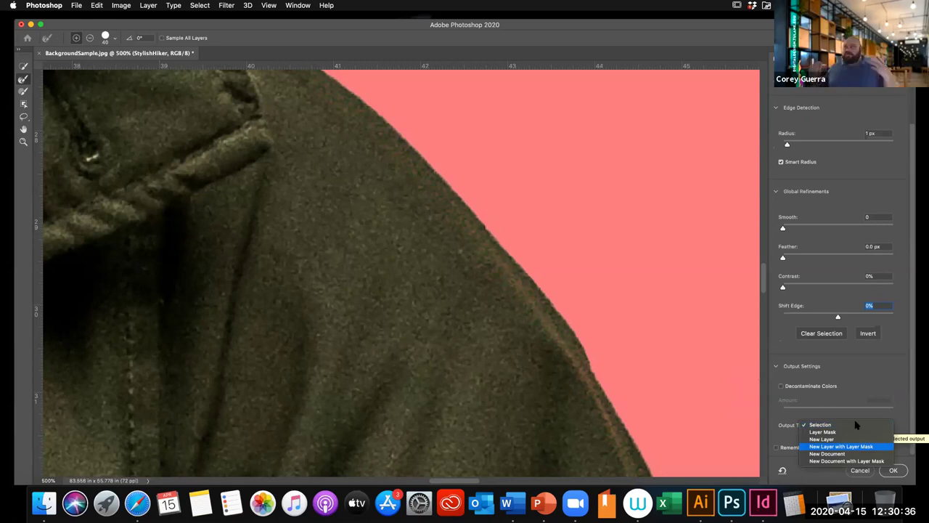
key("Return")
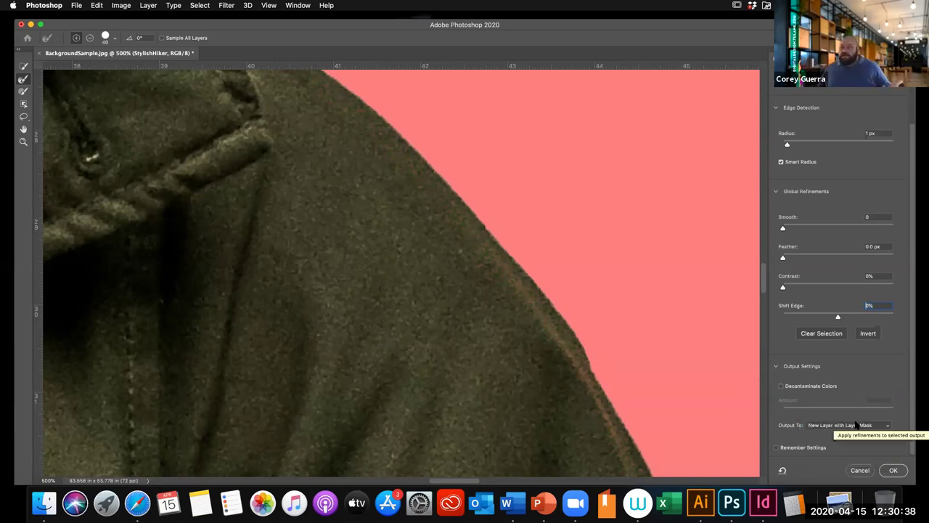
left_click(894, 471)
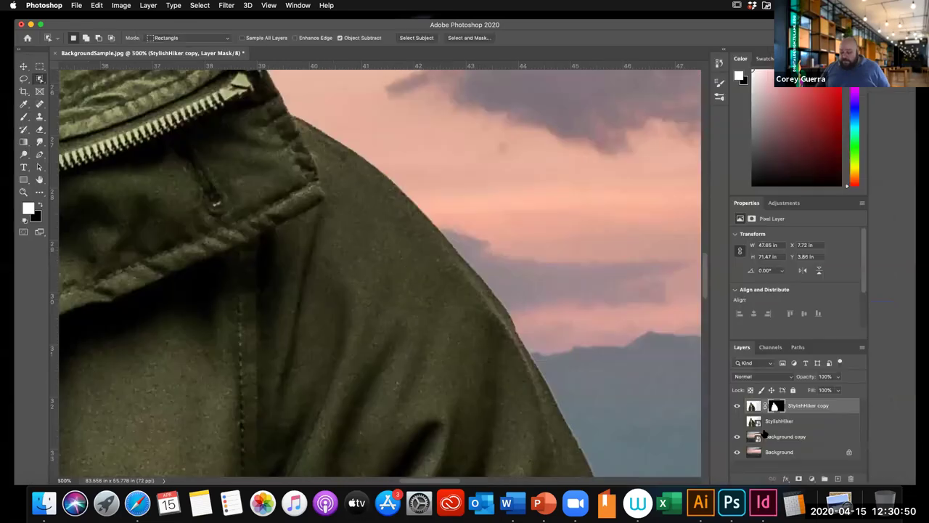
Step: Show the original StylishHiker layer and reselect the hiker with Object Selection, then restore the masked copy and deselect
key("super+0")
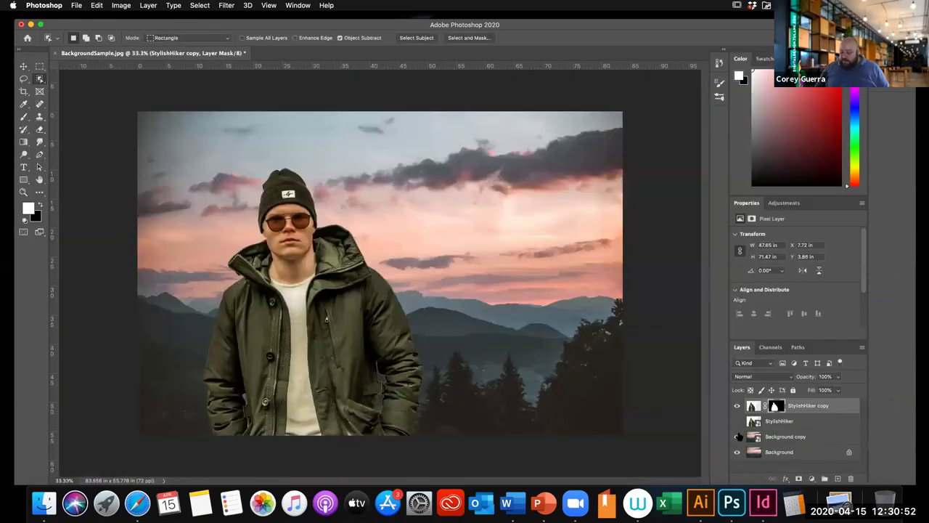
key("super+comma")
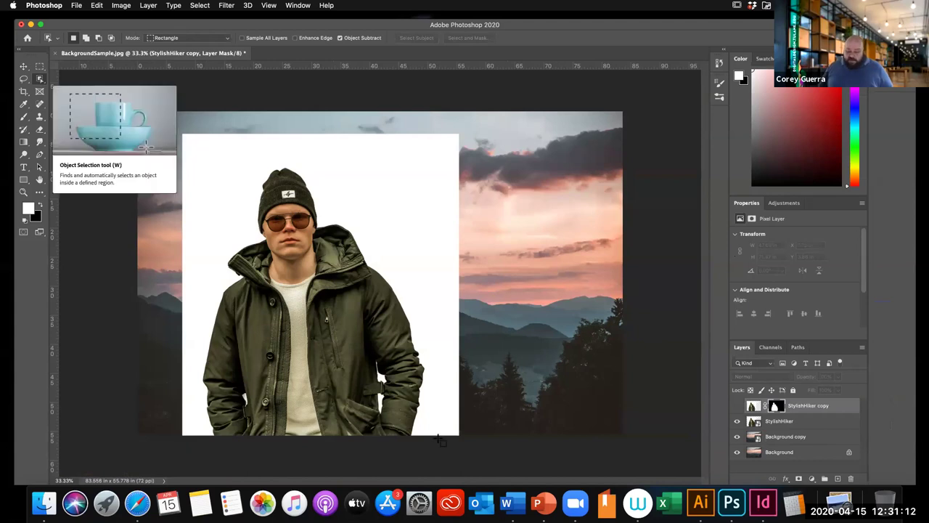
left_click_drag(437, 436, 450, 459)
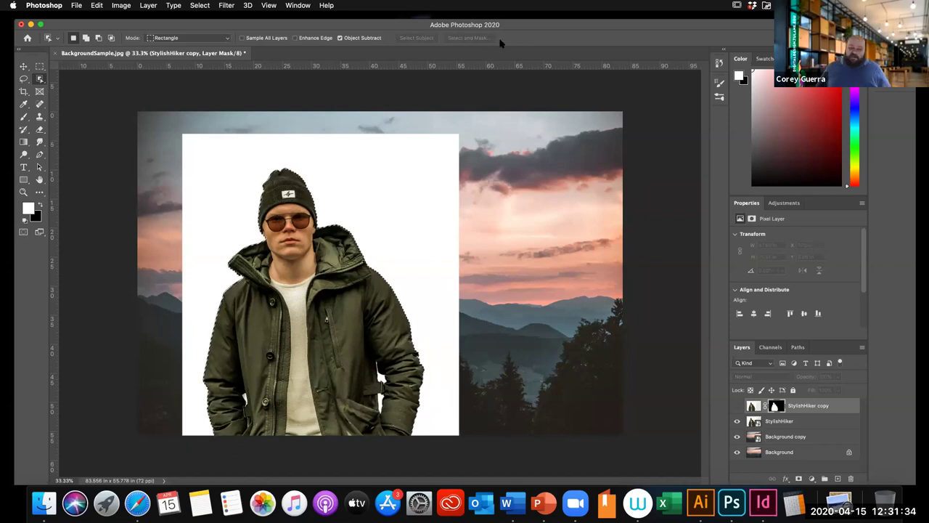
left_click(737, 421)
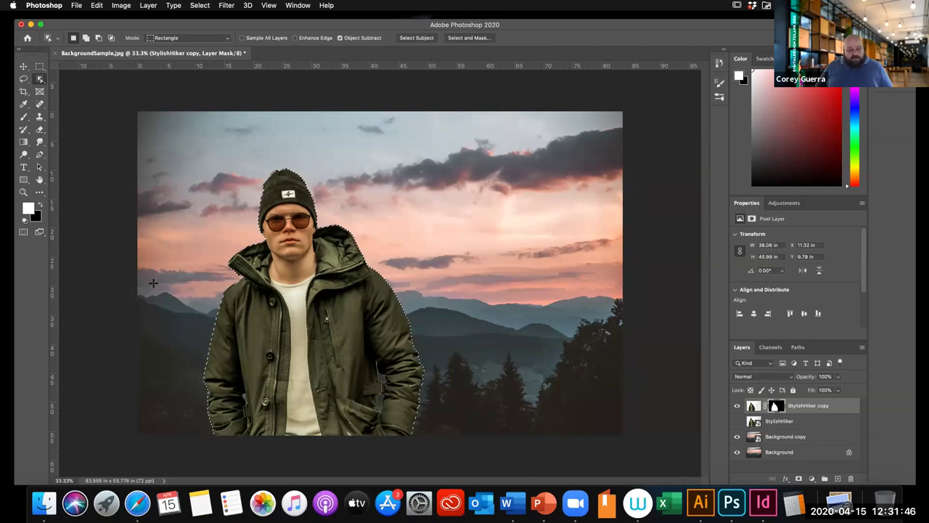
key("m")
key("super+d")
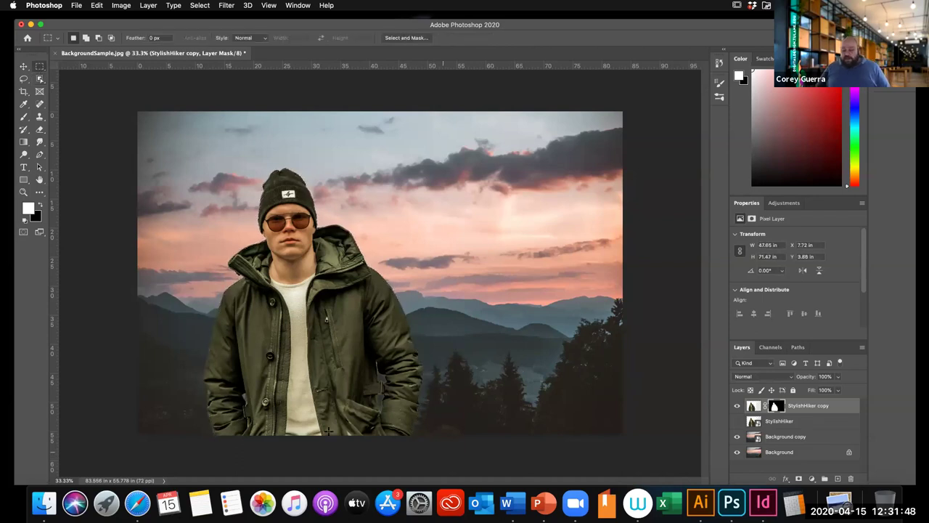
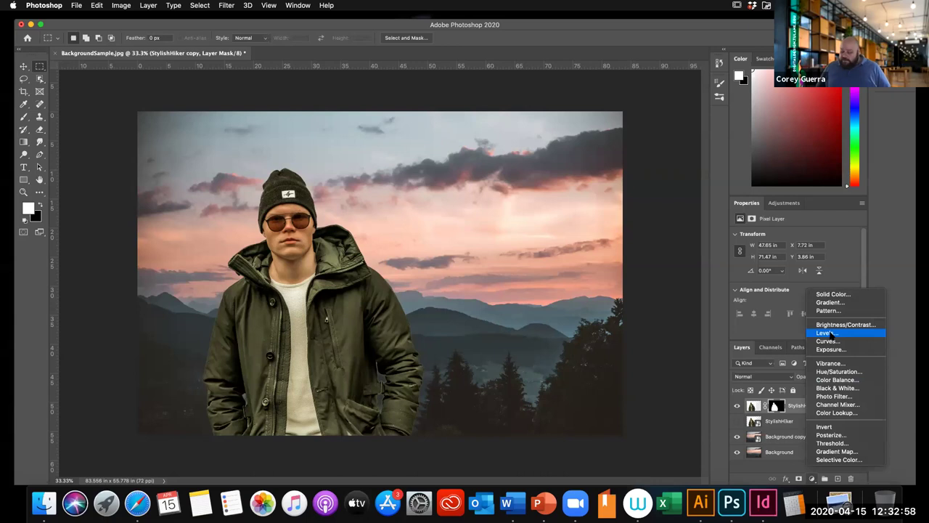
Step: Add a Levels adjustment layer above the masked hiker and set its target highlight color to the bright sky tone ffeeda, without saving defaults
left_click(832, 332)
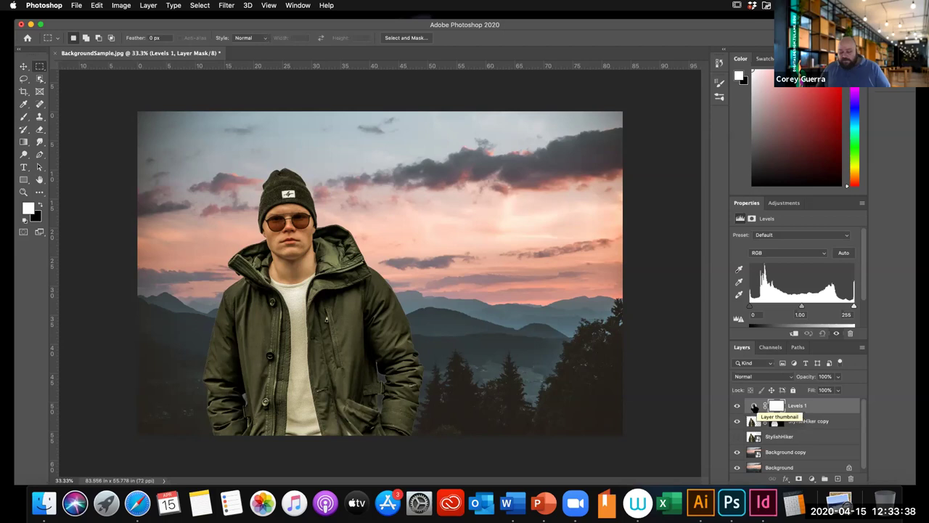
left_click(755, 406)
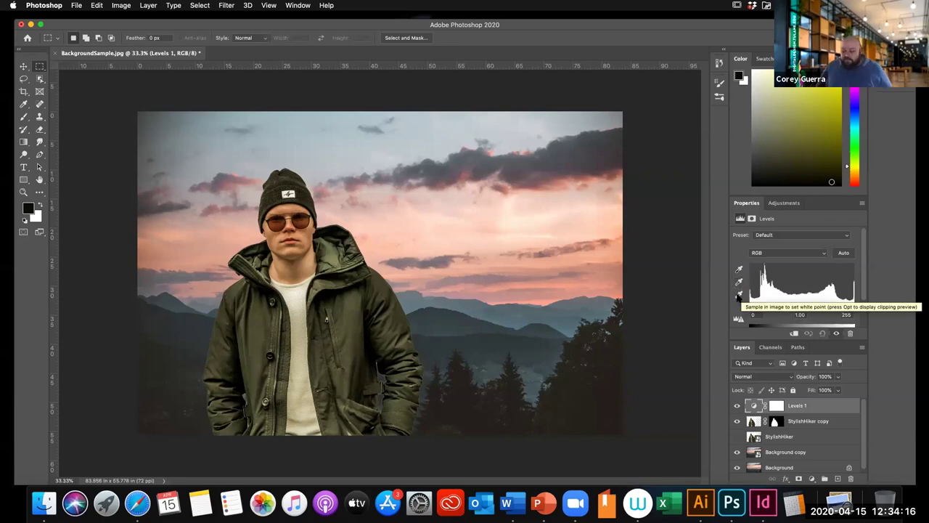
left_click(739, 297)
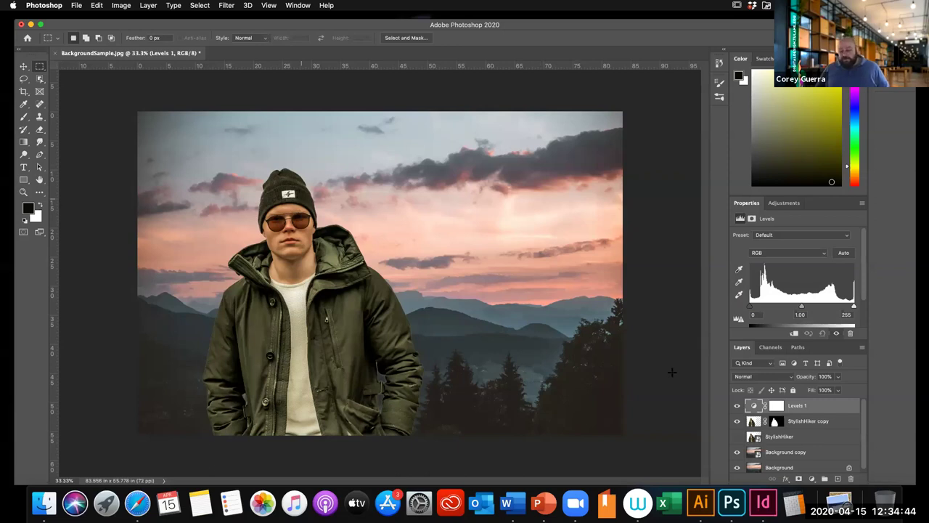
double_click(740, 295)
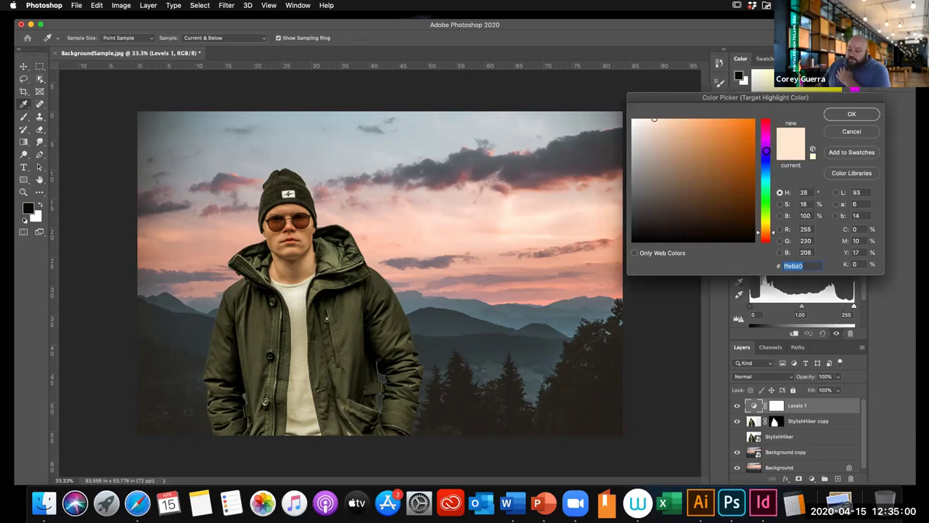
left_click_drag(755, 97, 720, 85)
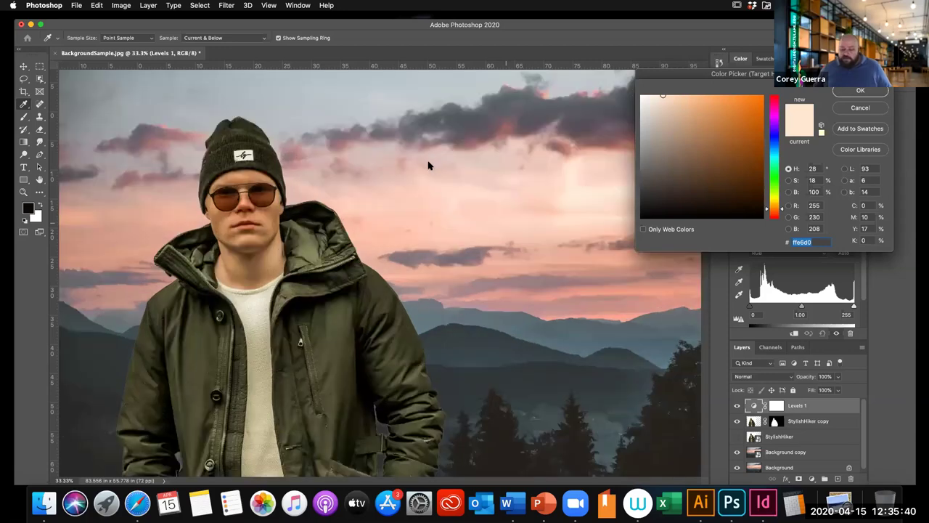
key("super+plus")
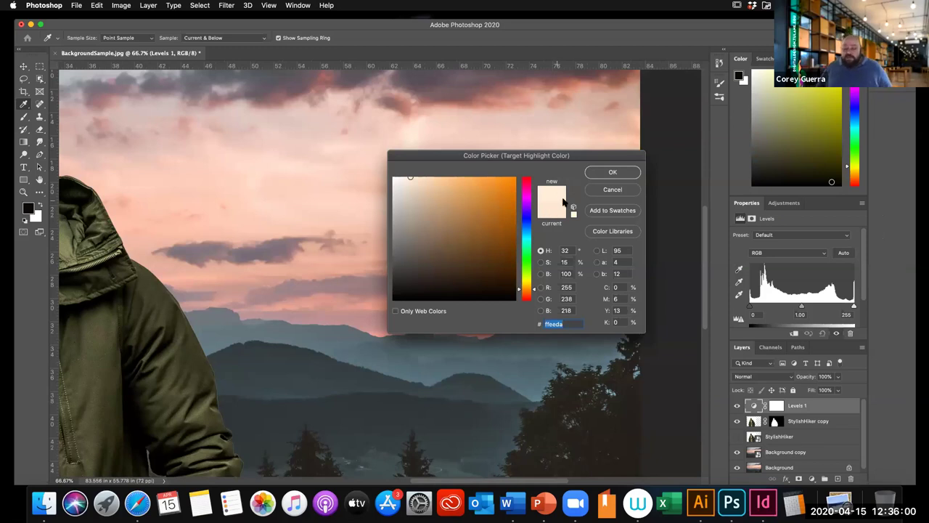
left_click(613, 173)
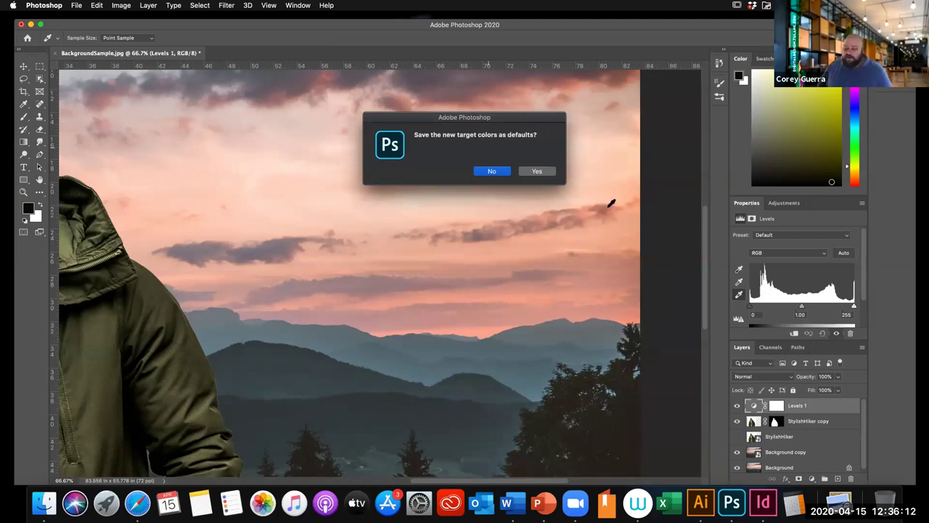
key("Return")
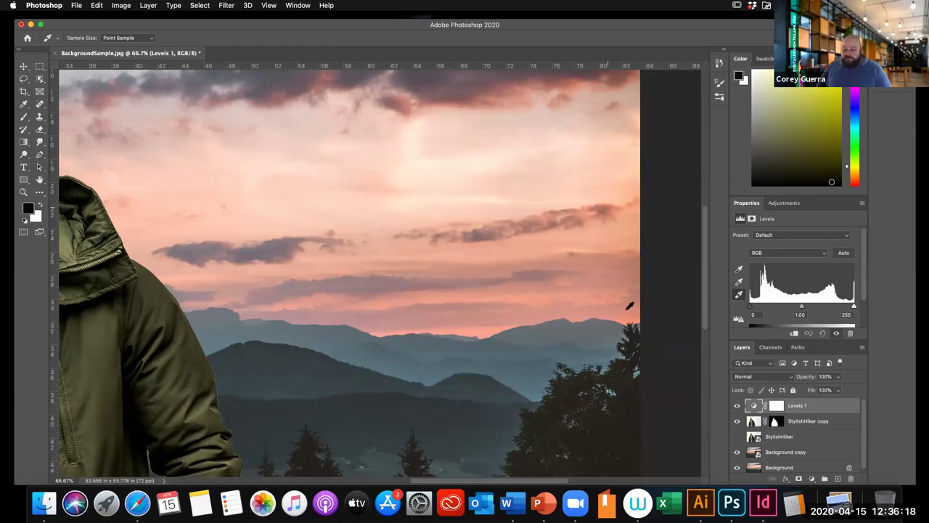
Step: Set the Levels target midtone color by sampling the blue-grey mountains beyond the hiker's shoulder, without saving it as a default
scroll(628, 305, "down", 5)
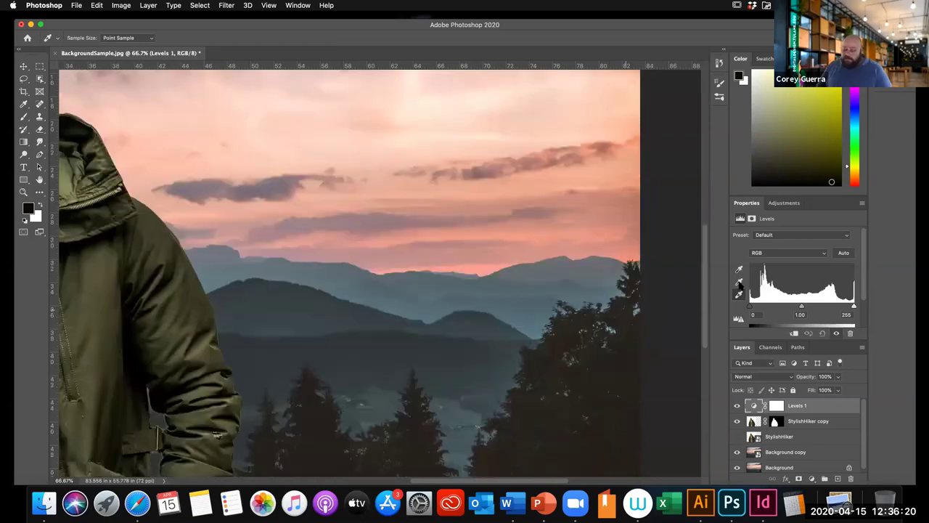
scroll(653, 297, "left", 3)
left_click(740, 282)
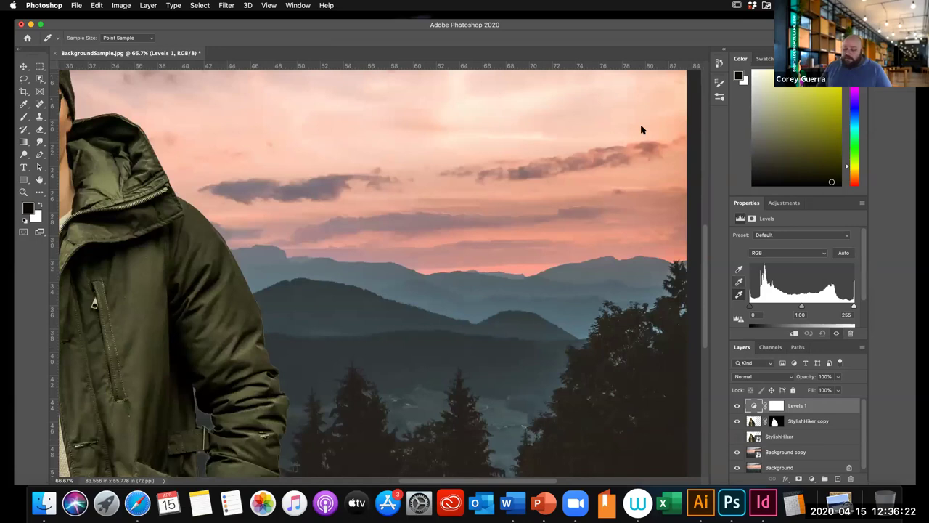
double_click(506, 157)
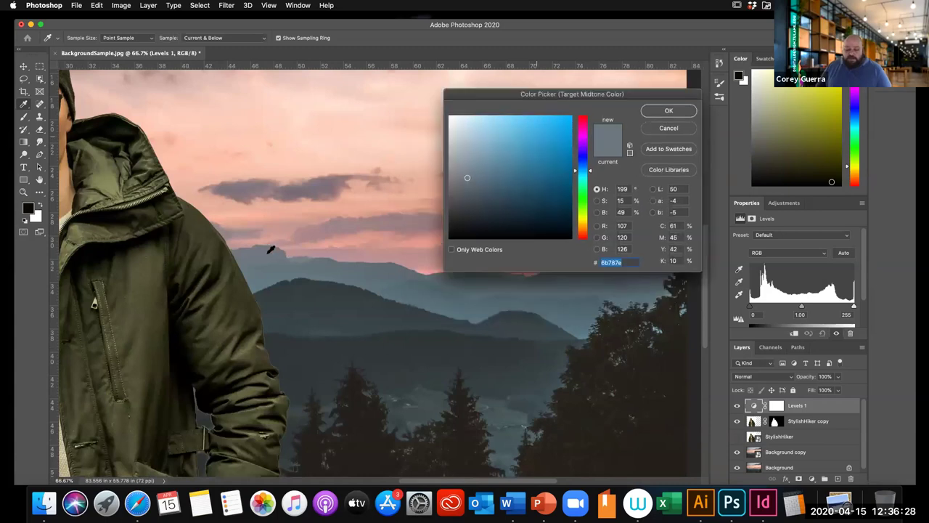
left_click(270, 246)
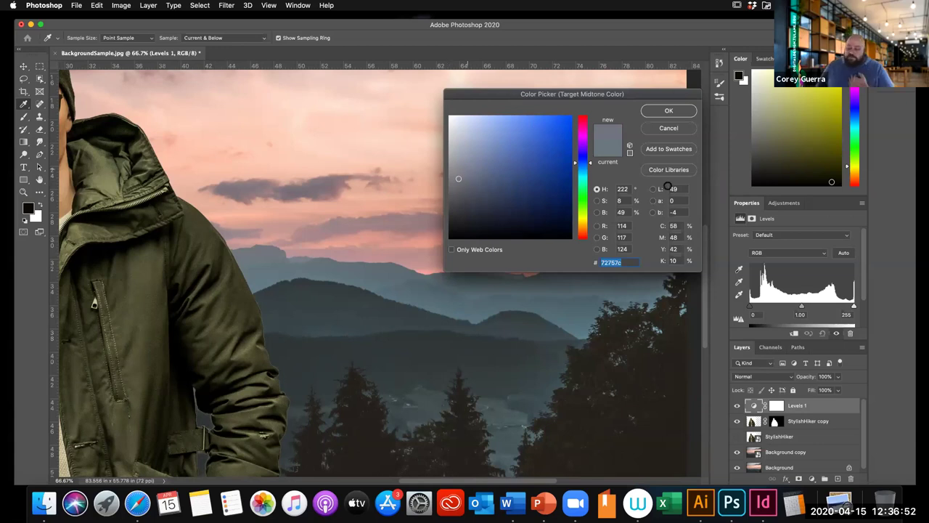
left_click_drag(542, 93, 667, 90)
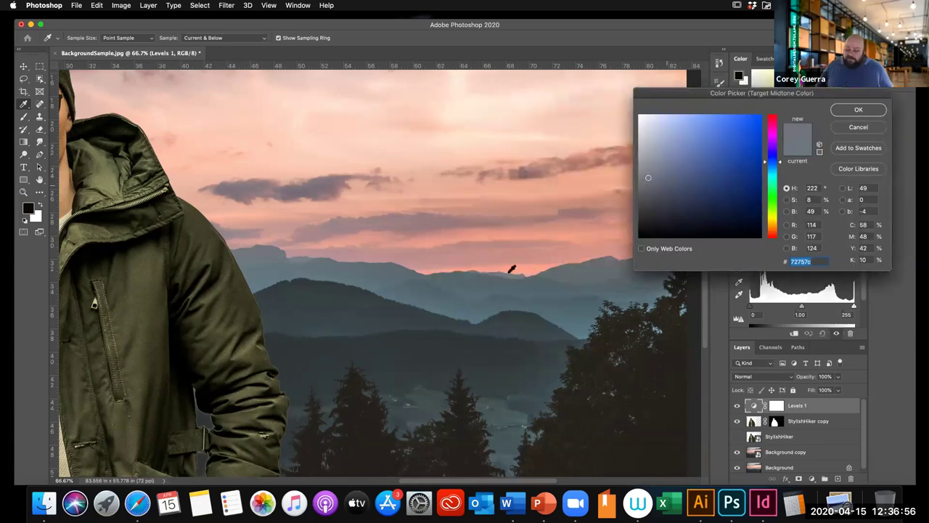
left_click(477, 279)
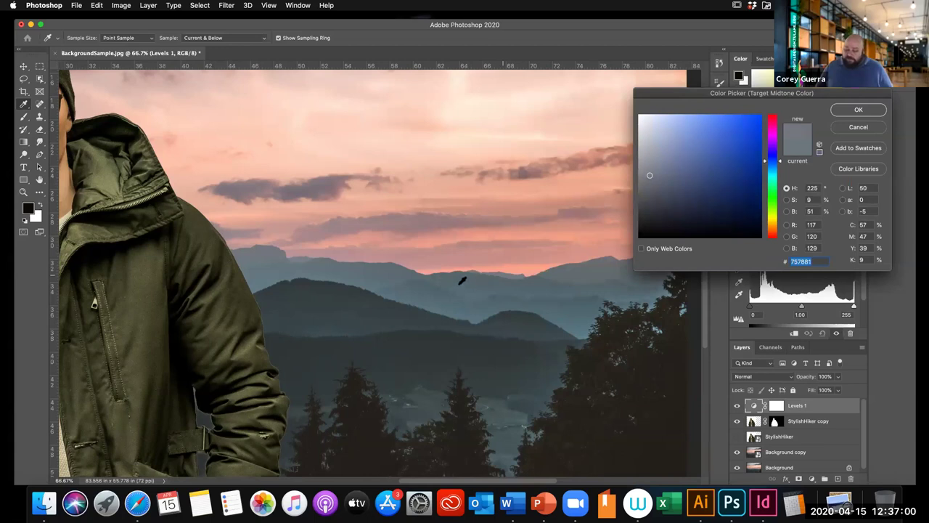
left_click(459, 285)
left_click(446, 284)
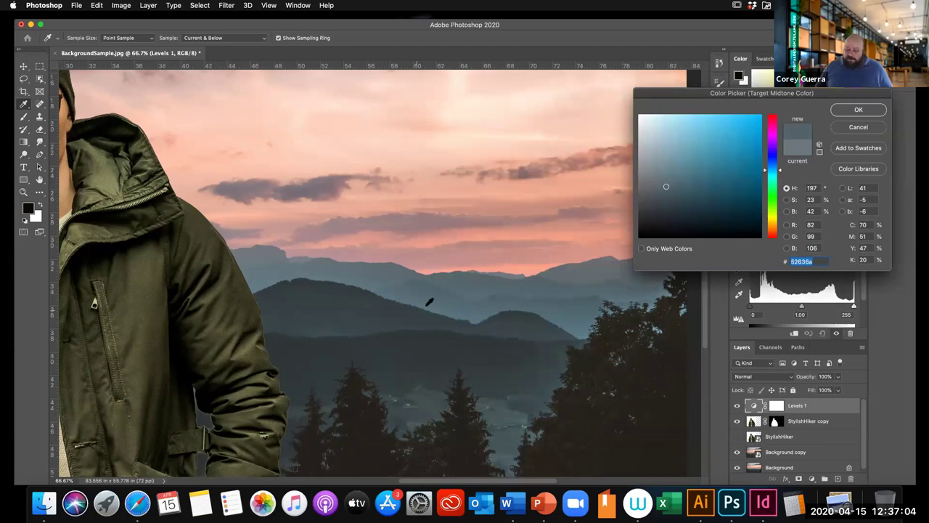
left_click(429, 303)
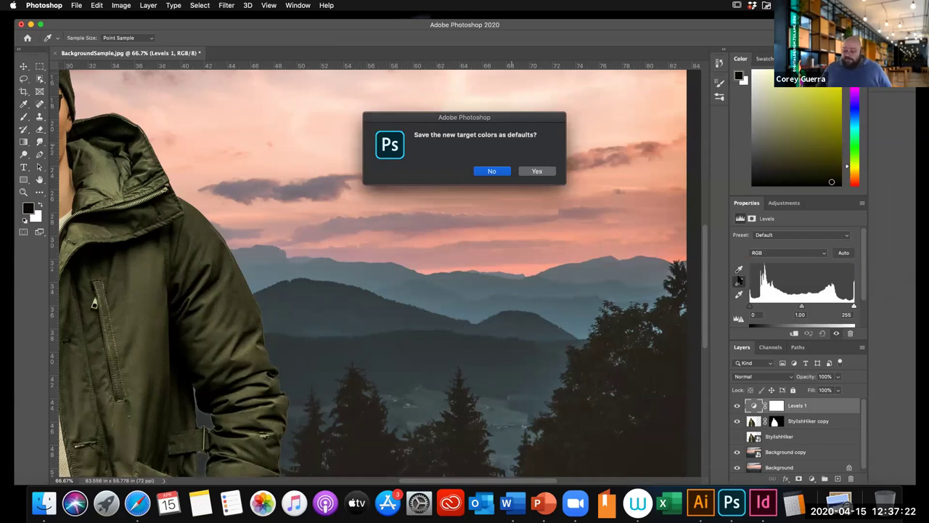
key("Return")
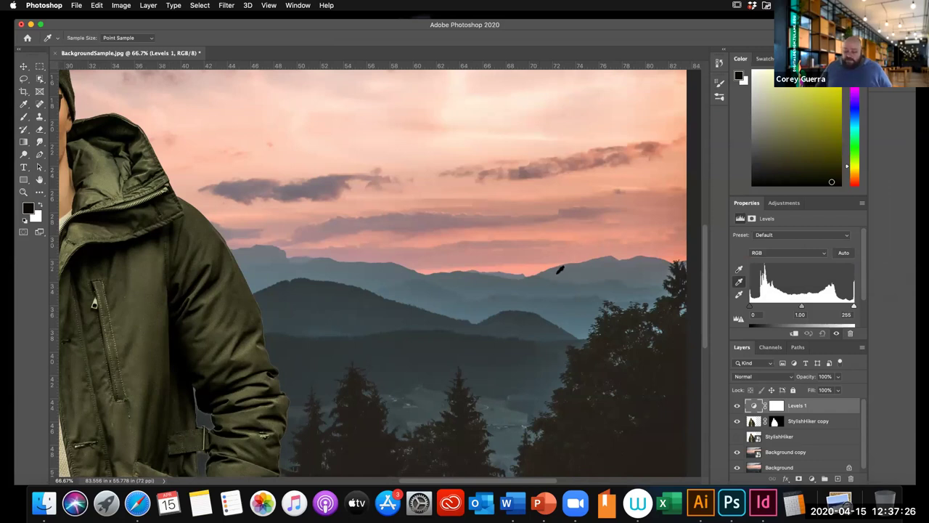
Step: Set the Levels target shadow color to 221d19 by sampling the dark foreground trees, without saving it as a default
key("i")
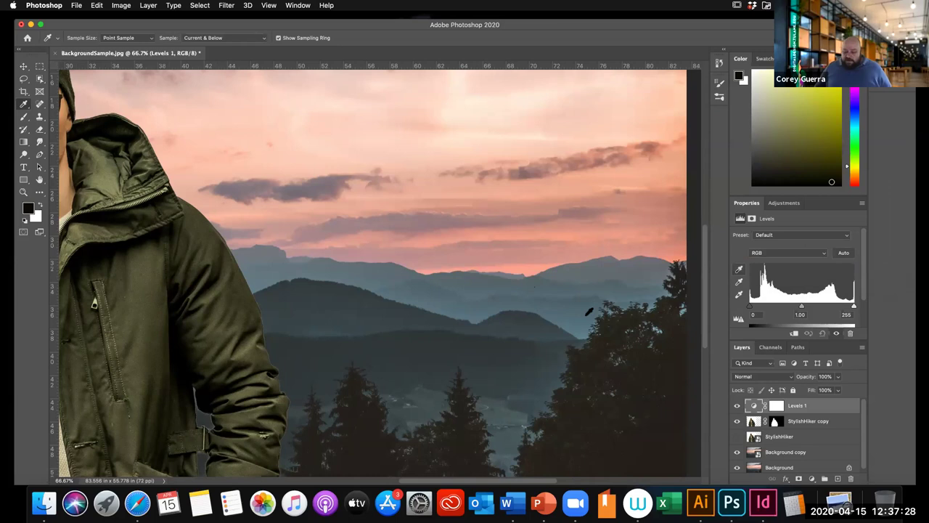
scroll(584, 279, "down", 5)
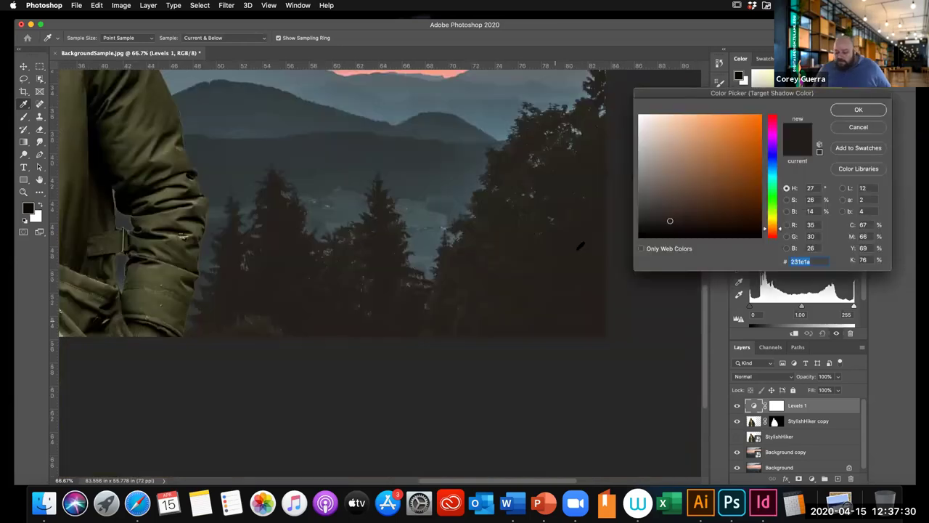
left_click(523, 128)
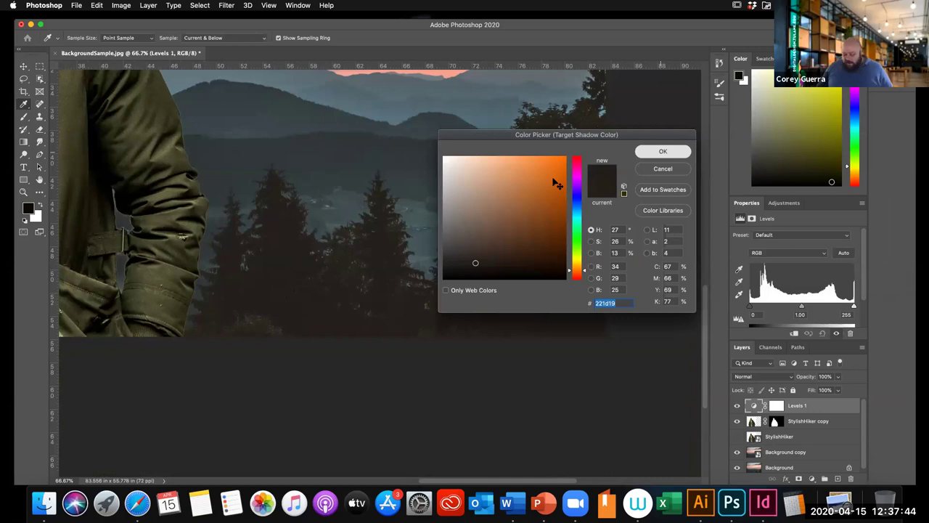
key("Return")
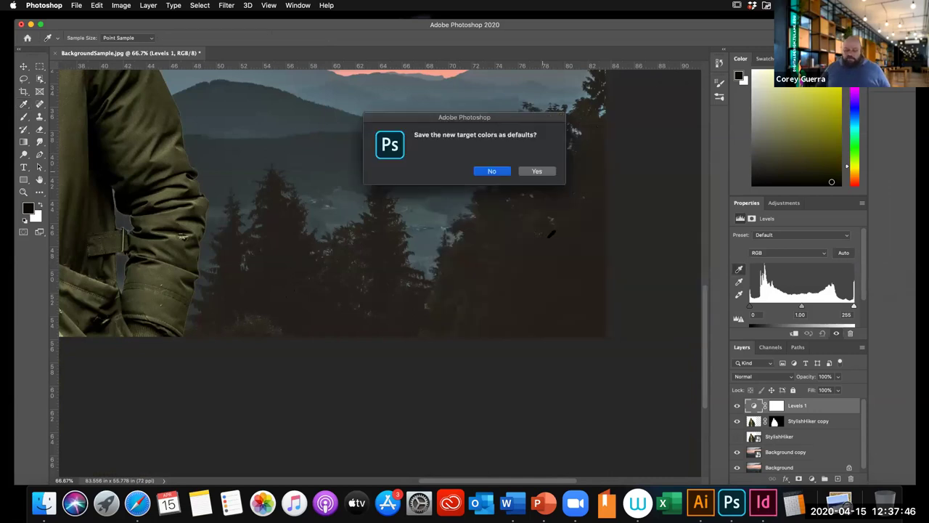
key("Return")
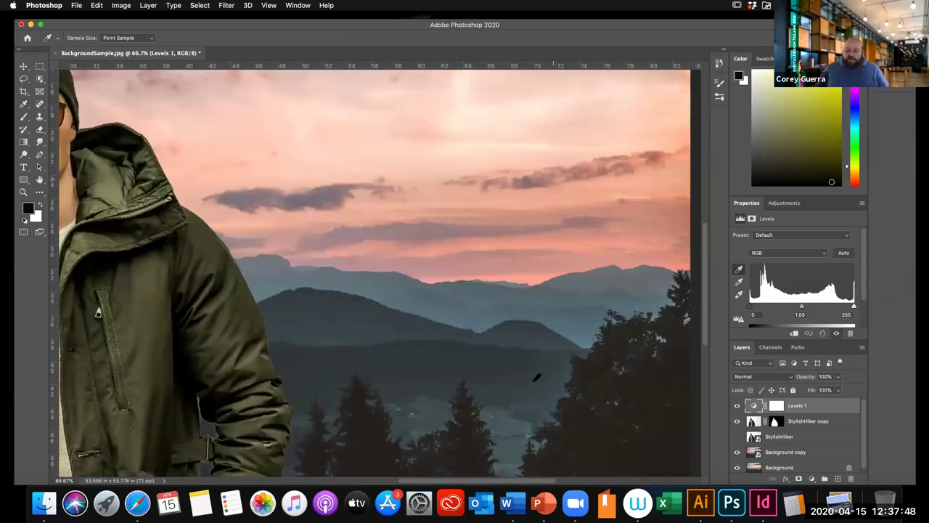
Step: Clip the Levels 1 adjustment to the StylishHiker copy layer with a clipping mask
key("super+minus")
key("super+minus")
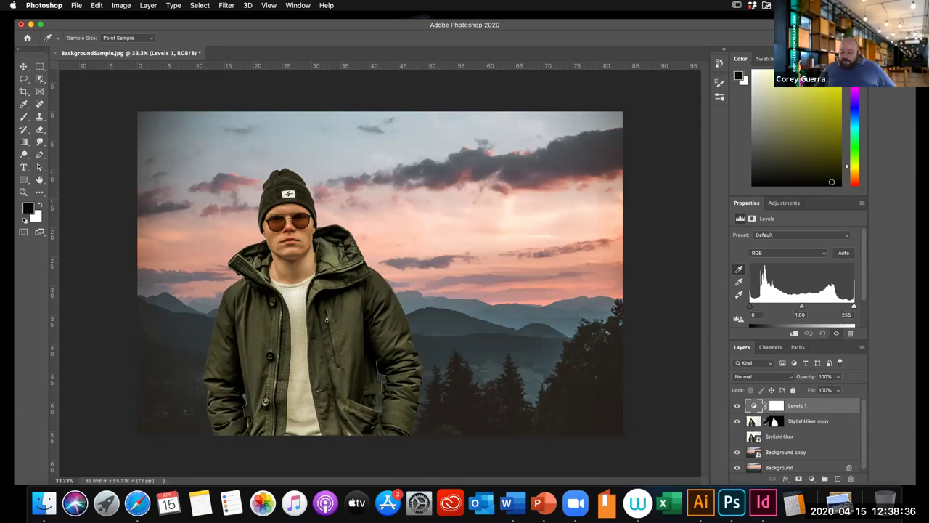
right_click(815, 405)
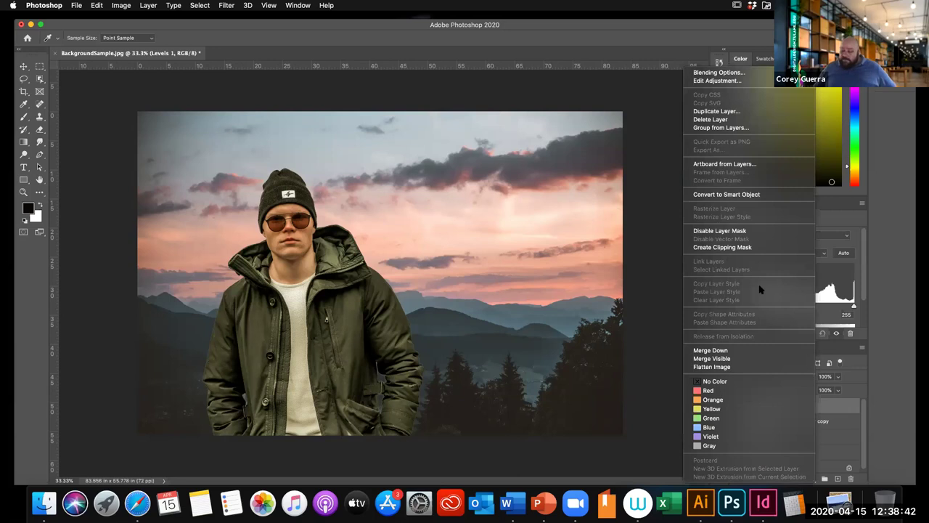
key("Escape")
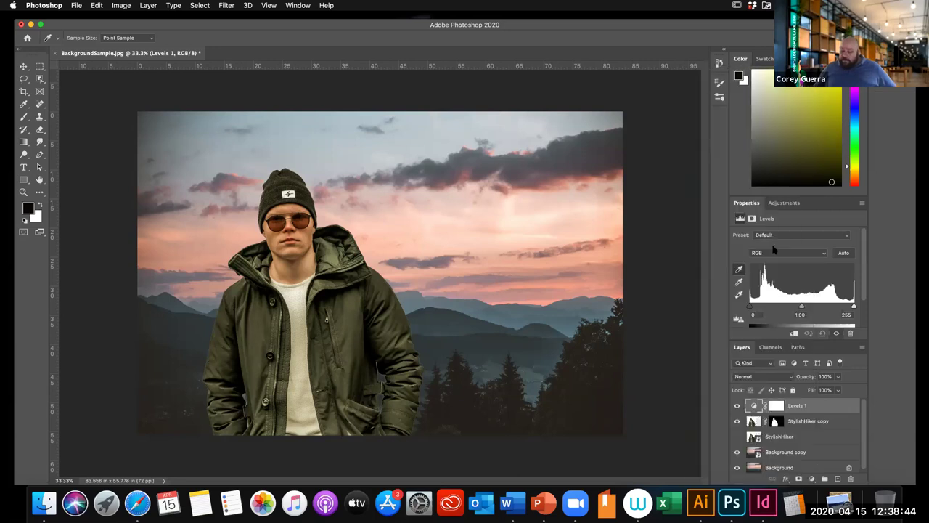
right_click(755, 411)
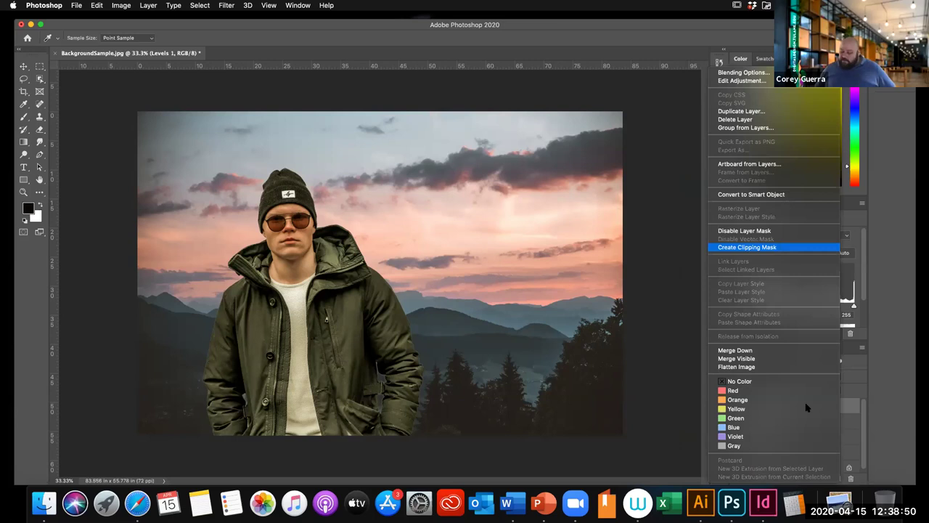
key("Return")
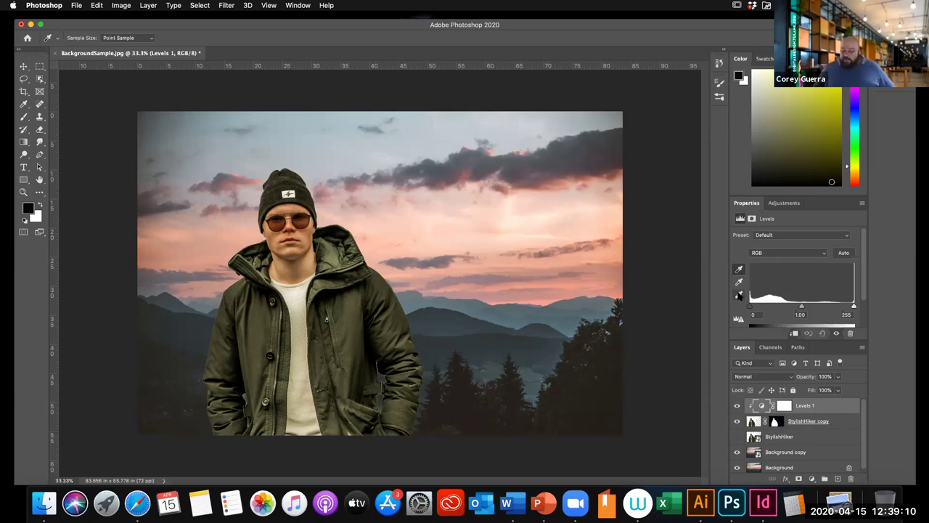
Step: Set the hiker's Levels white point by sampling the white label on his beanie
left_click(739, 294)
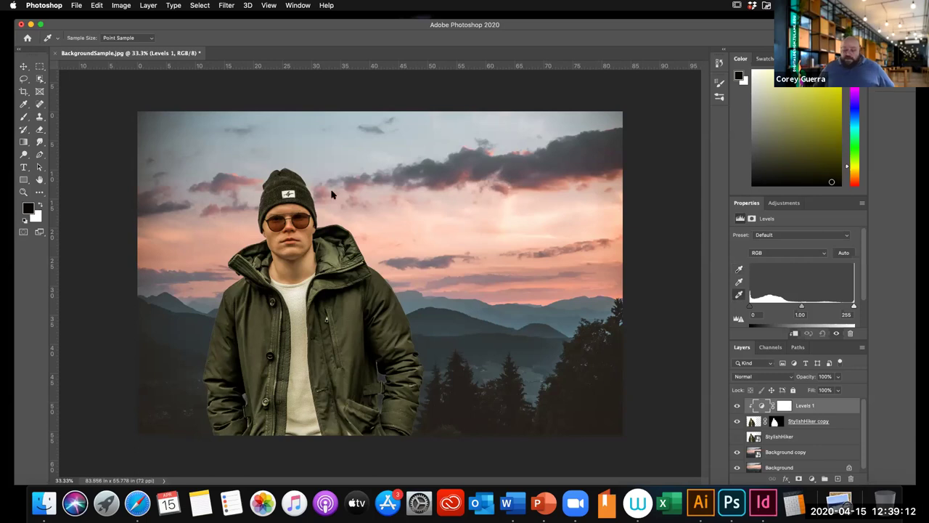
key("super+equal")
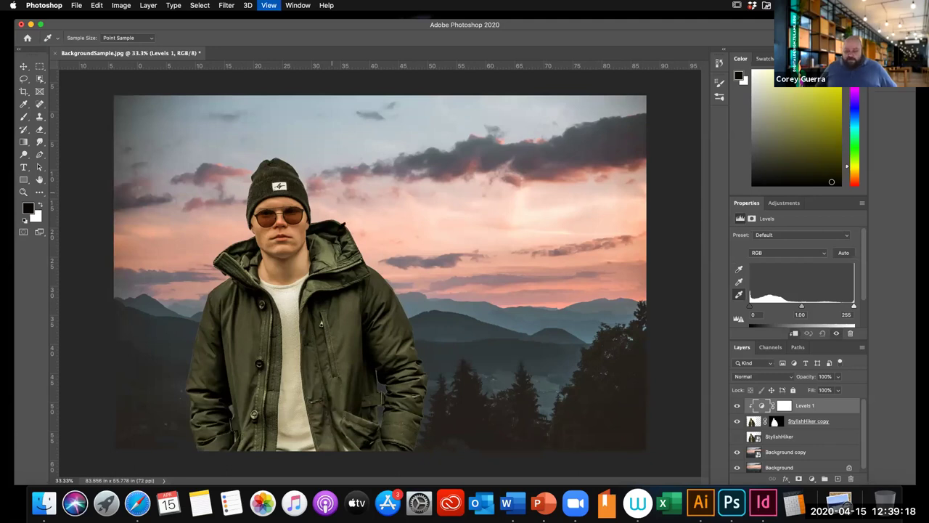
key("super+equal")
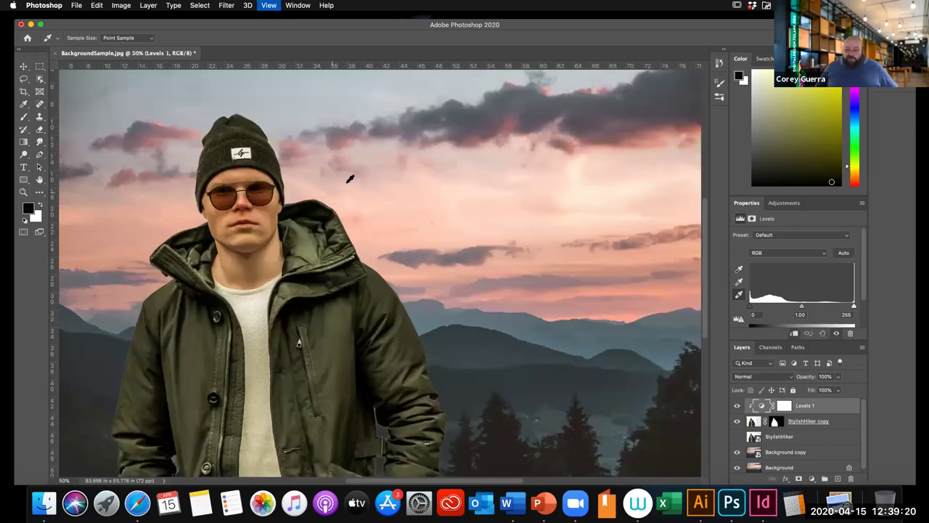
key("super+equal")
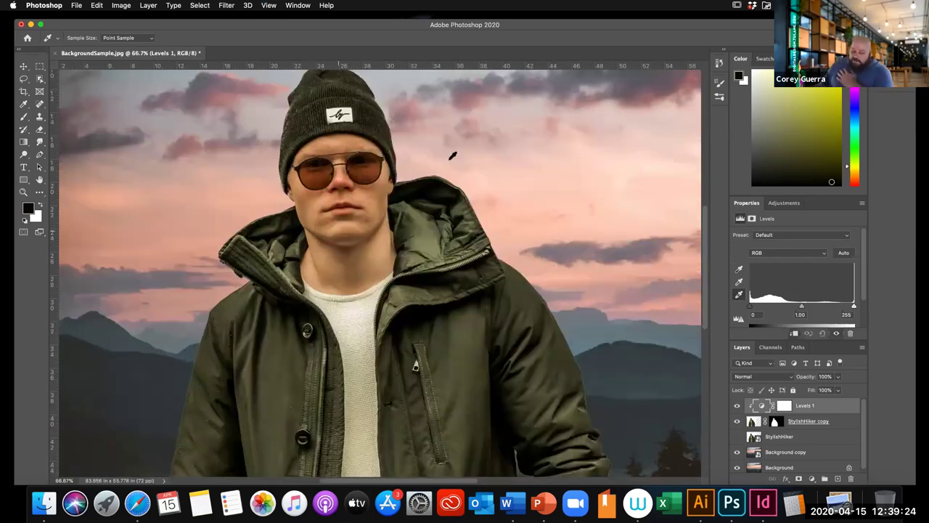
scroll(350, 169, "up", 3)
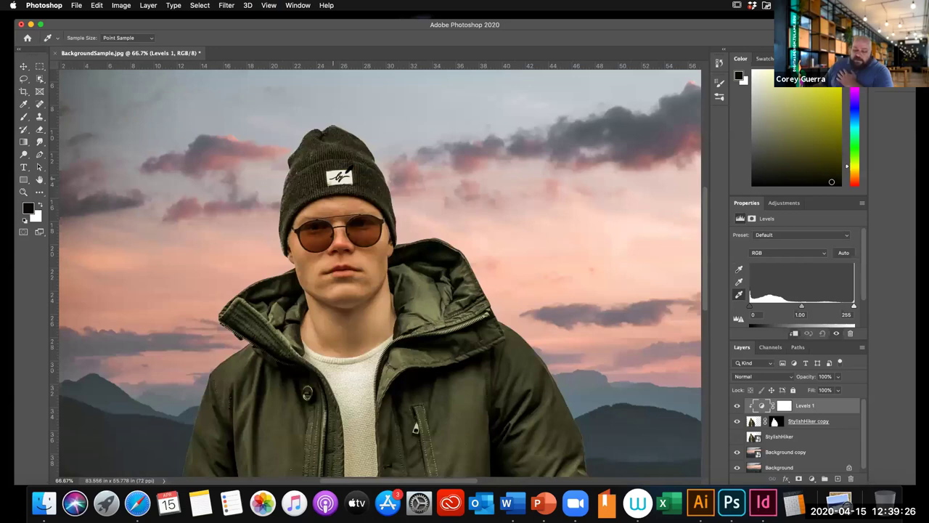
key("i")
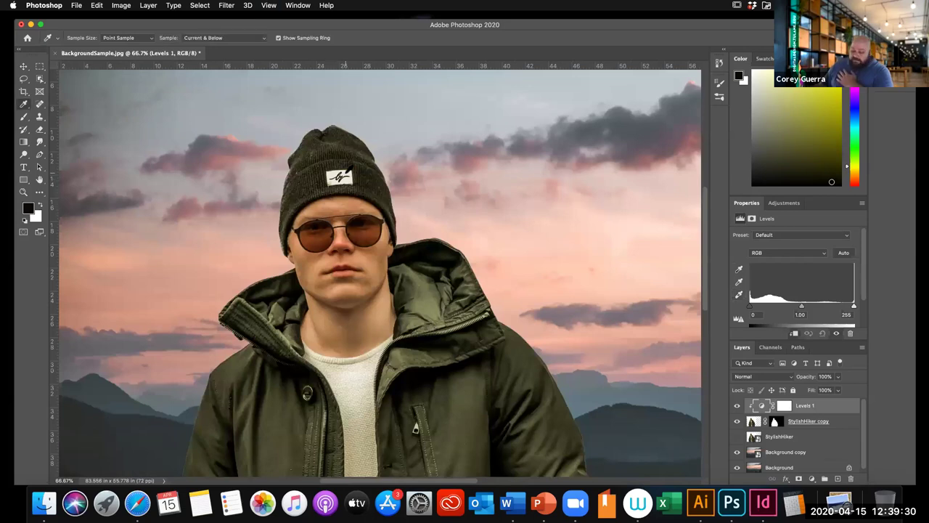
left_click(598, 273)
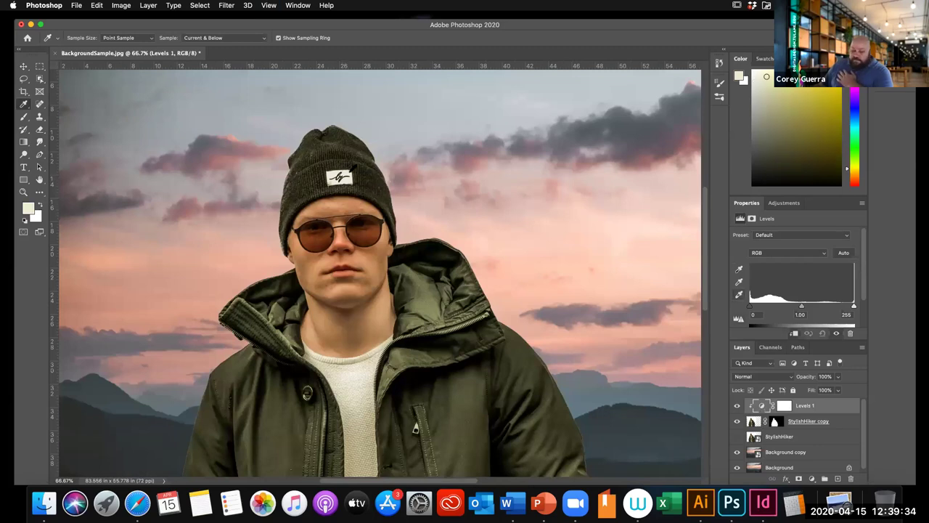
left_click(349, 172)
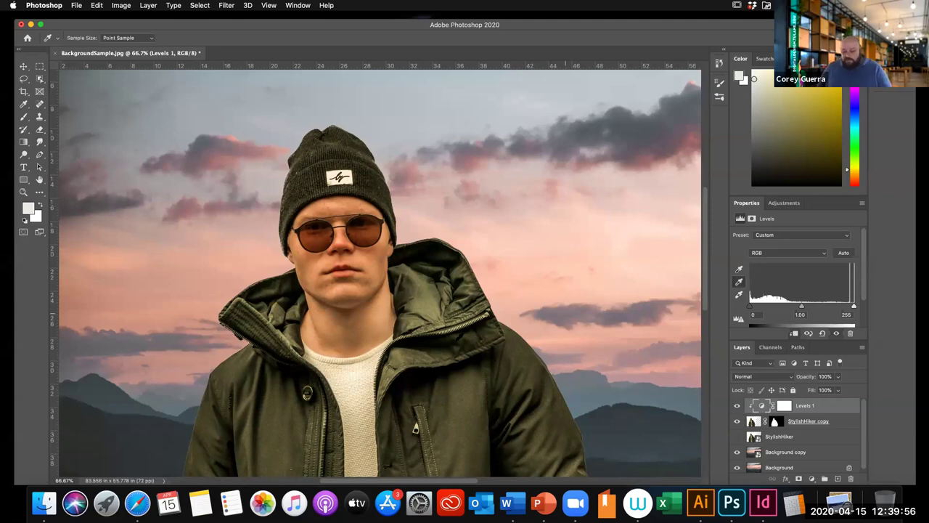
Step: Set the hiker's Levels gray point by sampling the jacket fabric just below the collar flap
scroll(428, 342, "right", 3)
scroll(428, 341, "down", 2)
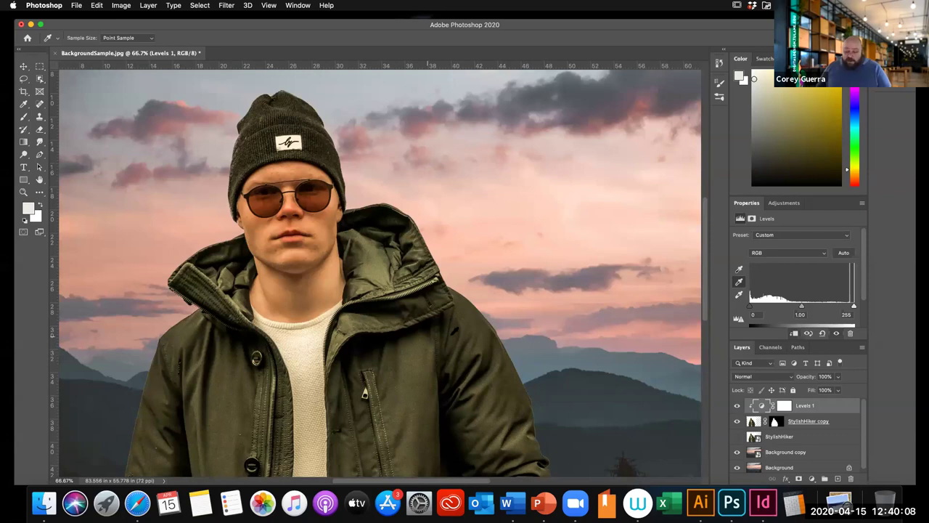
key("super+1")
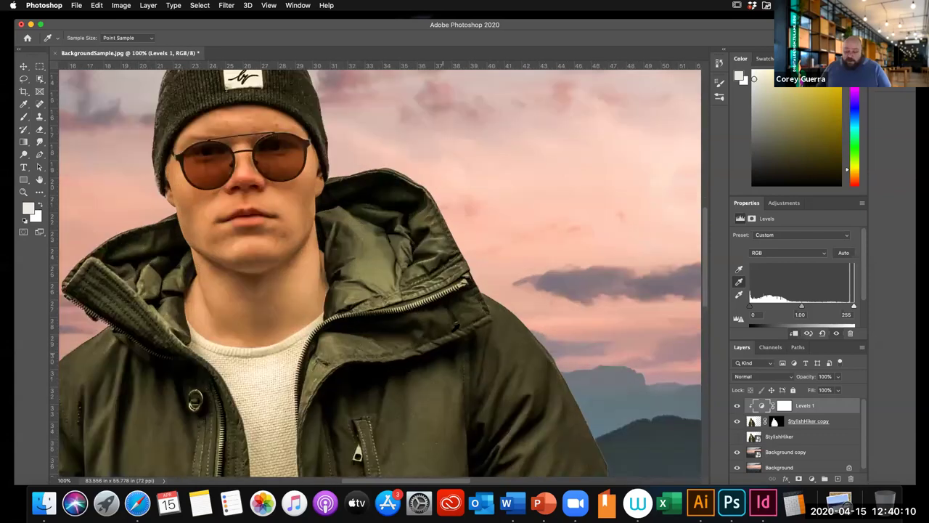
scroll(375, 274, "down", 2)
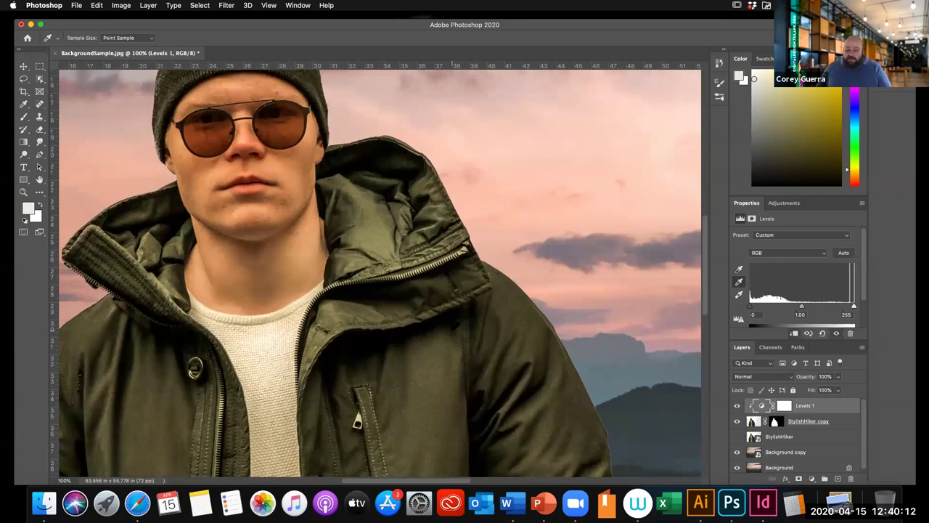
left_click(453, 336)
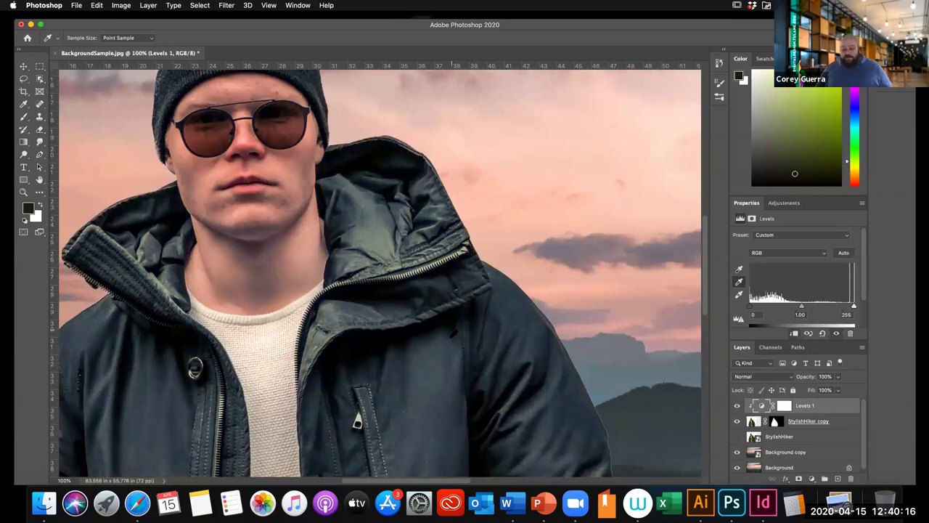
Step: Start a Tilt-Shift blur from the Blur Gallery on the Background copy layer
key("super+minus")
key("super+minus")
key("super+minus")
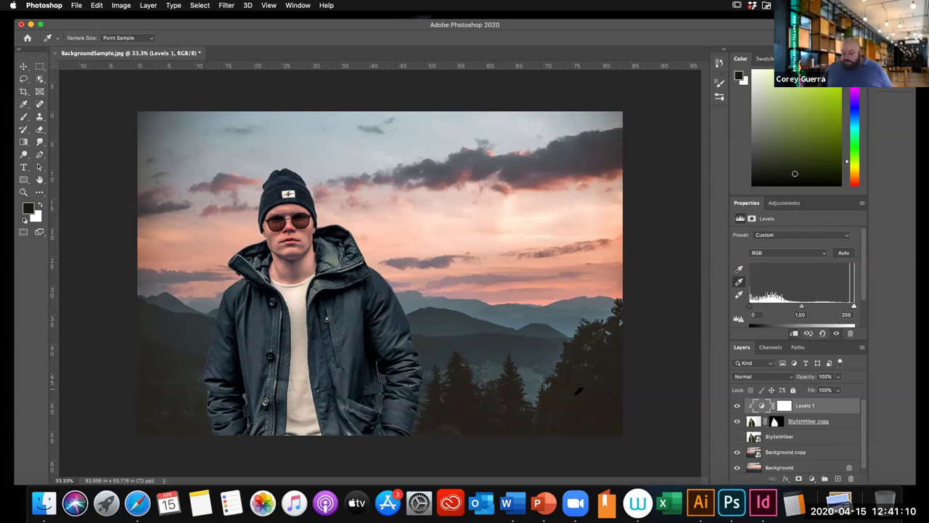
left_click(817, 456)
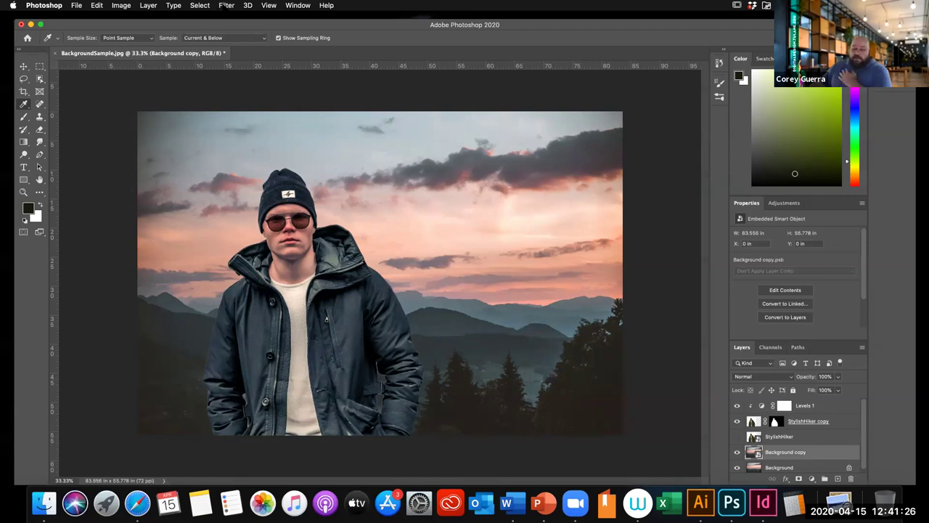
left_click(224, 6)
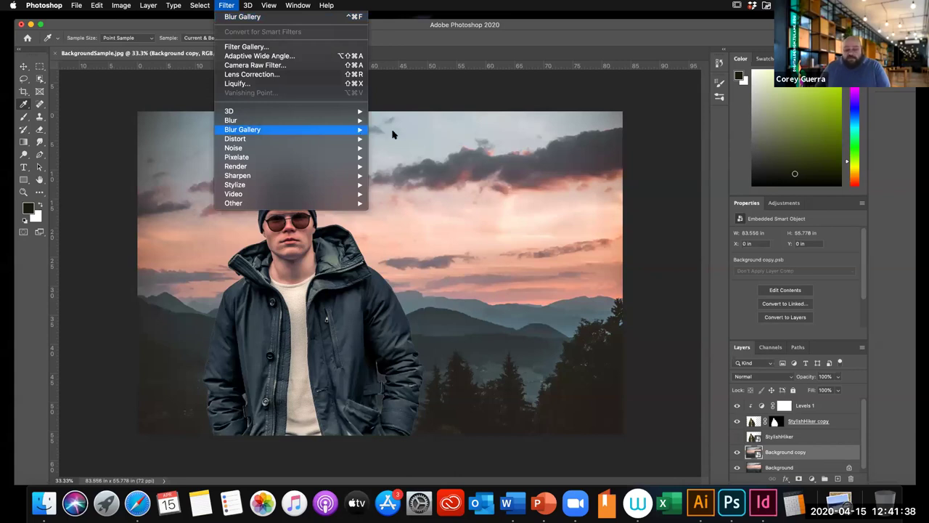
mouse_move(360, 129)
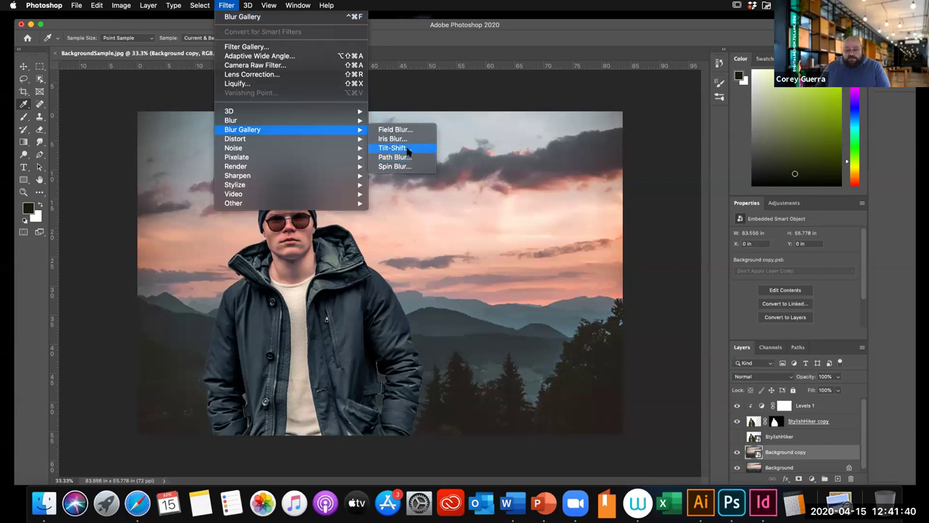
left_click(416, 147)
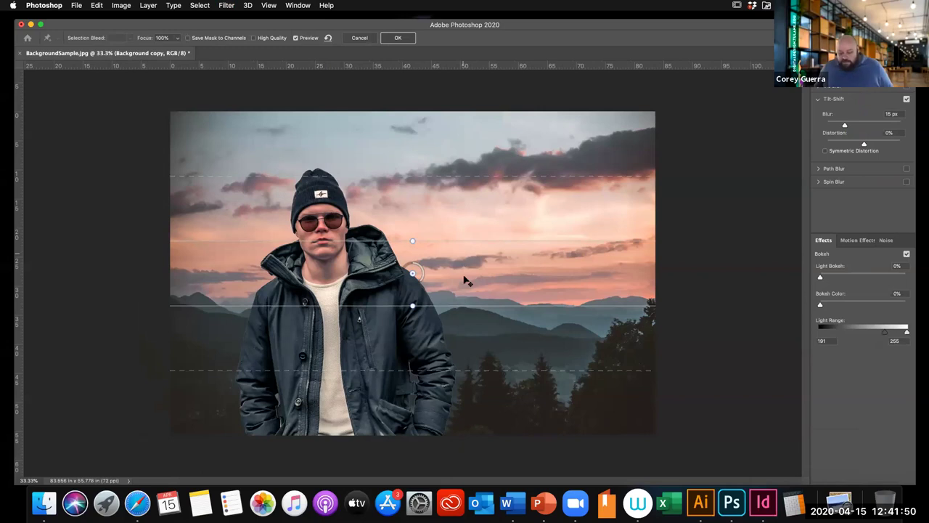
Step: Try the Tilt-Shift focus band lower over the trees, then return its center to the hiker's shoulder height
key("super+z")
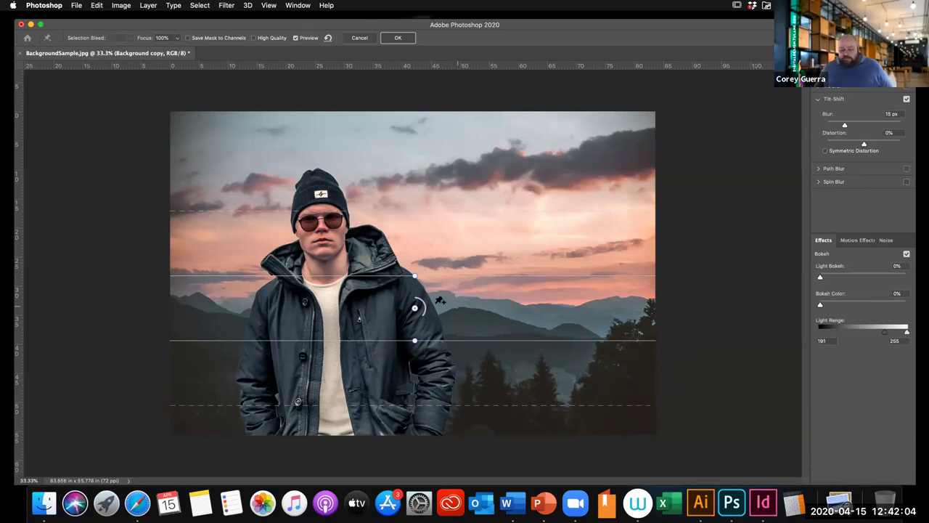
left_click_drag(440, 340, 440, 395)
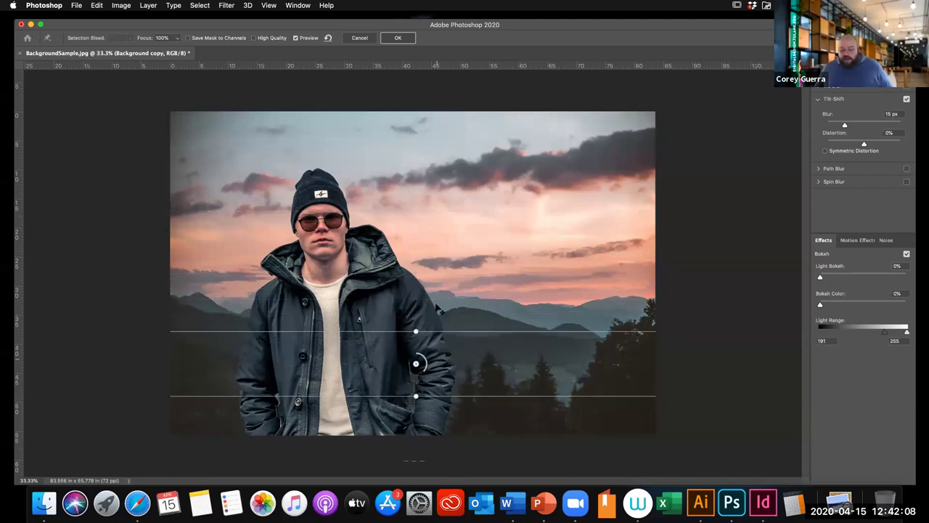
left_click_drag(415, 363, 415, 272)
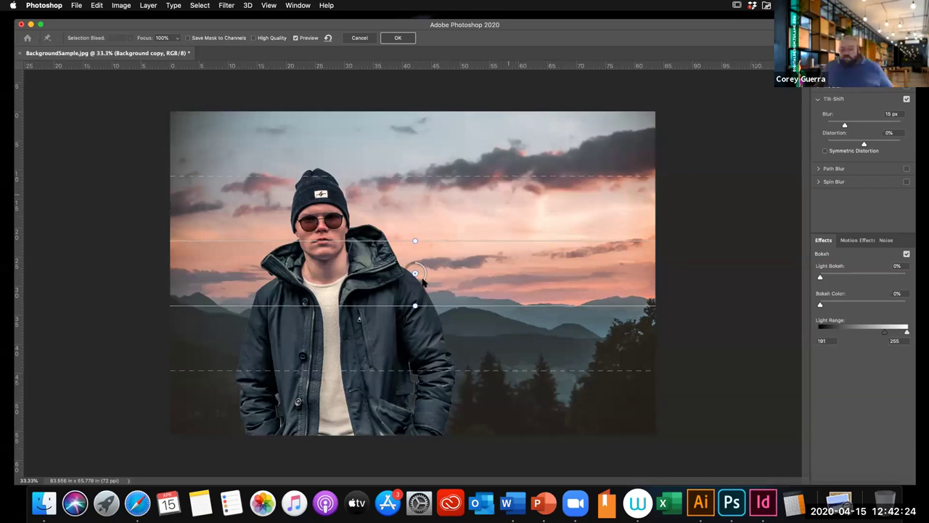
left_click_drag(417, 274, 416, 275)
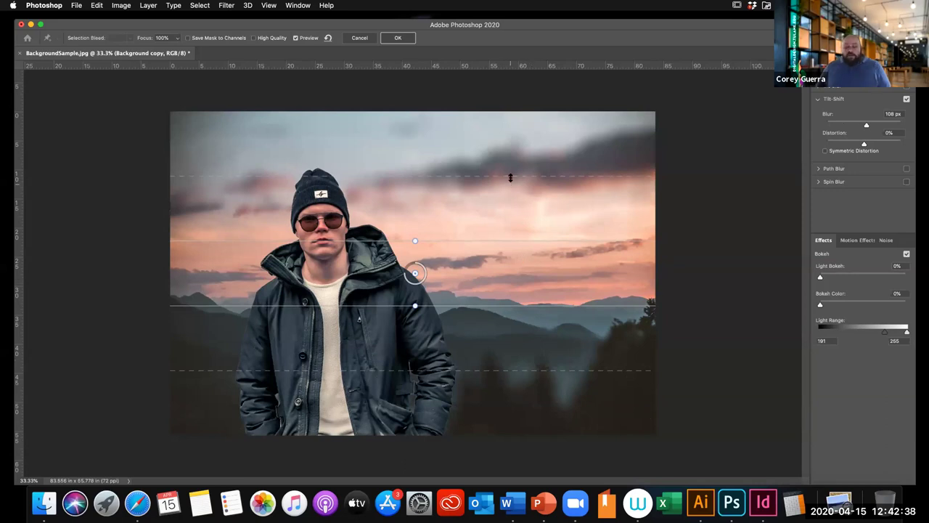
Step: Lower the Tilt-Shift blur to 16 px and move the focus band down to the hiker's pocket height
left_click_drag(420, 286, 479, 272)
mouse_move(474, 367)
left_mouse_down()
mouse_move(476, 410)
mouse_move(487, 380)
left_mouse_up()
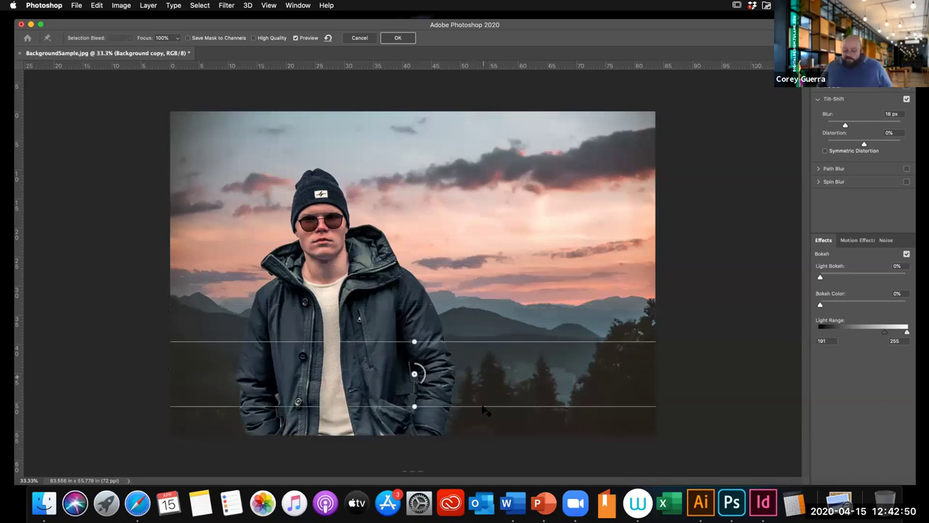
key("super+z")
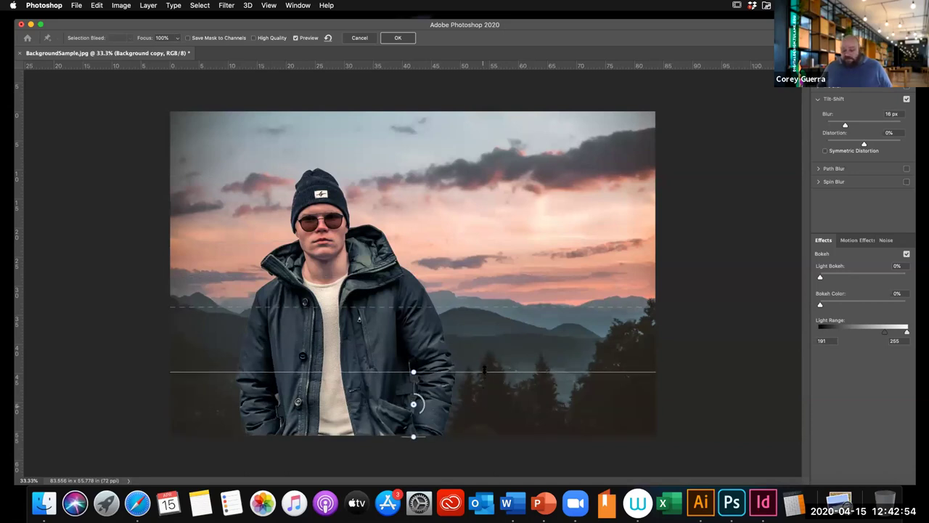
Step: Position the Tilt-Shift band's upper focus line near the treetops and its dashed transition line along the distant mountain peaks
left_click_drag(484, 368, 484, 345)
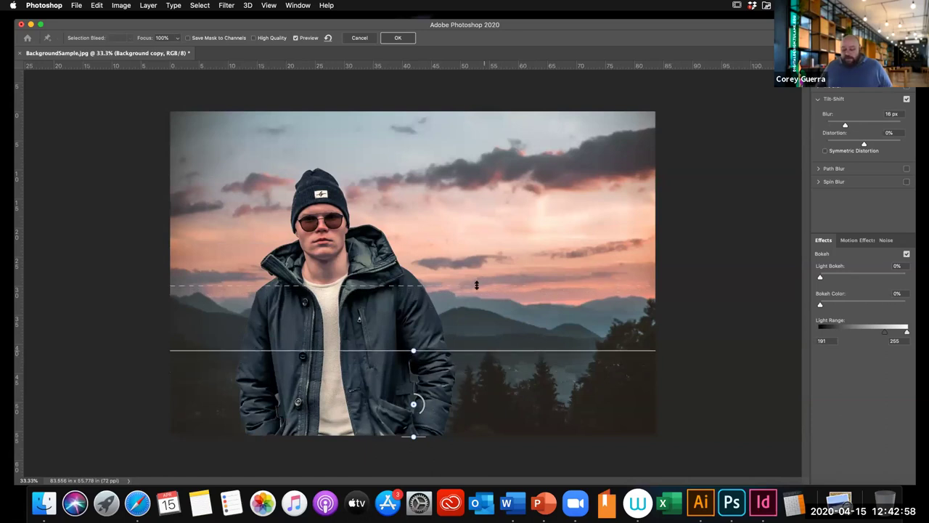
left_click_drag(477, 286, 473, 289)
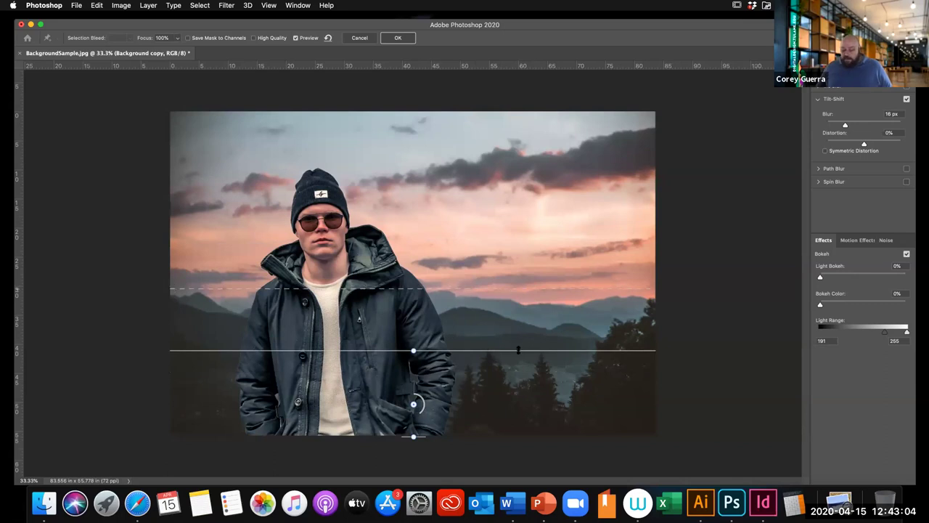
left_click_drag(518, 363, 519, 370)
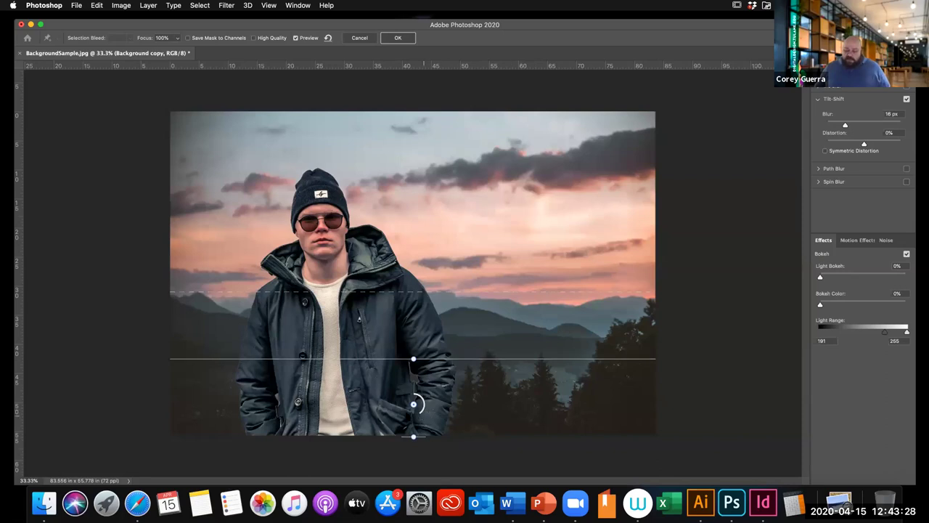
Step: Try a stronger Tilt-Shift blur of 43 px, reduce it to about 19 px, and apply the filter
left_click_drag(420, 403, 418, 408)
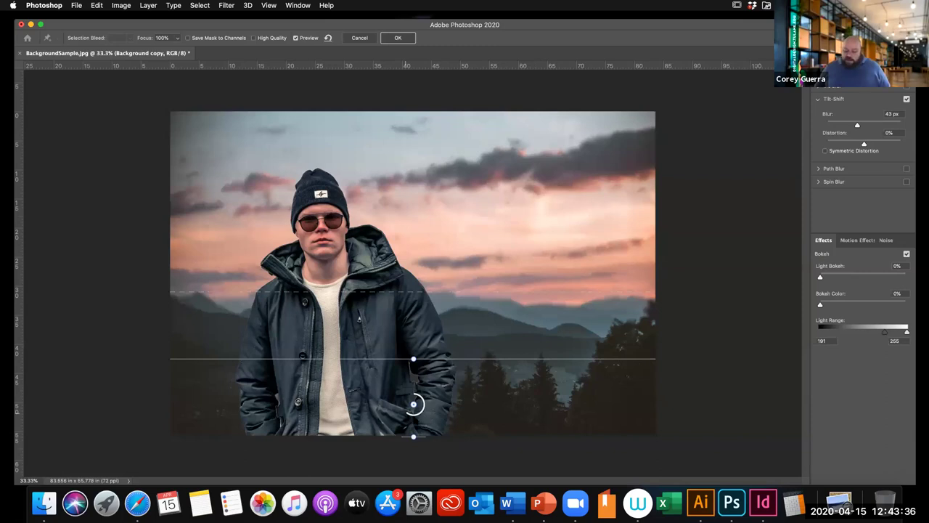
left_click_drag(424, 404, 427, 408)
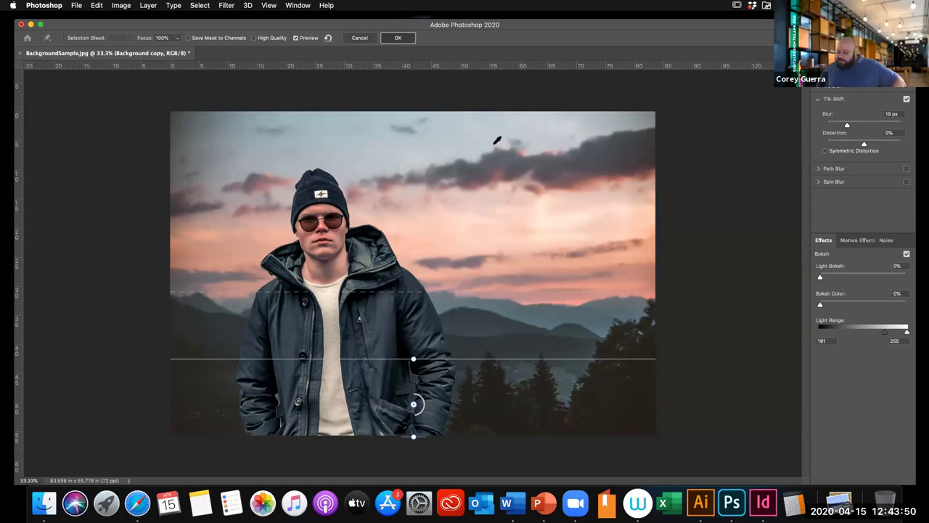
key("Return")
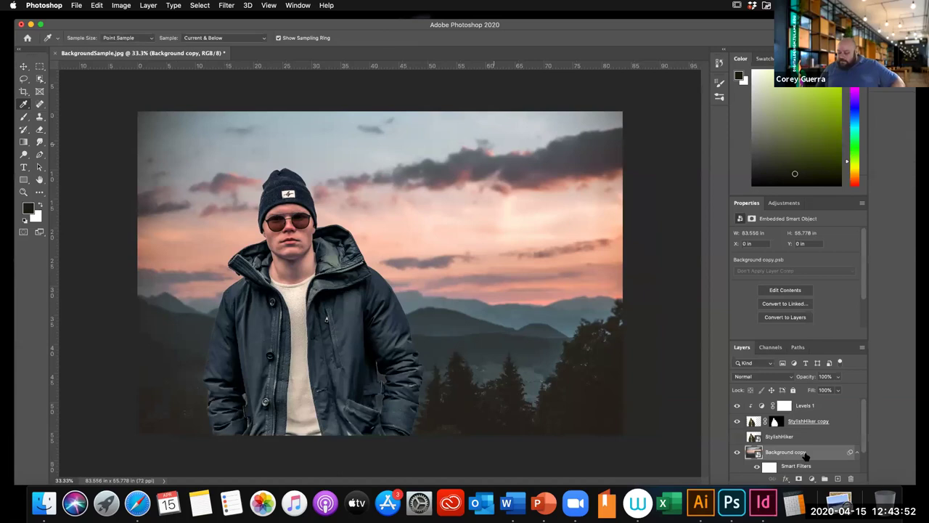
Step: Convert the StylishHiker copy layer to a smart object
scroll(806, 456, "down", 2)
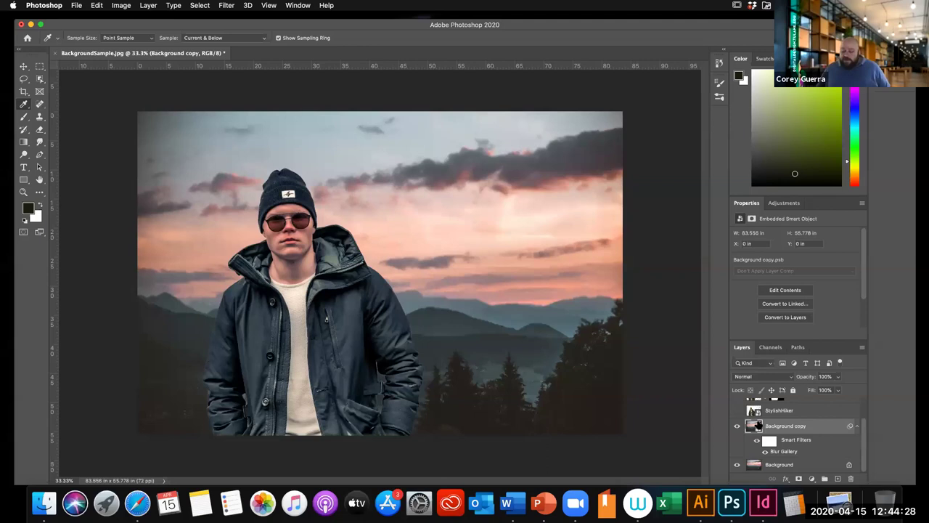
scroll(761, 428, "up", 1)
left_click(761, 422)
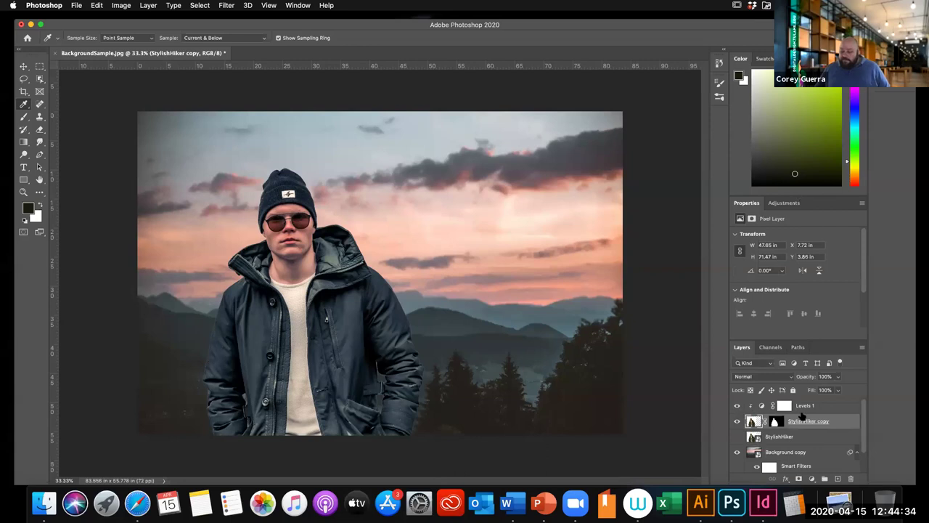
right_click(802, 420)
left_click(770, 193)
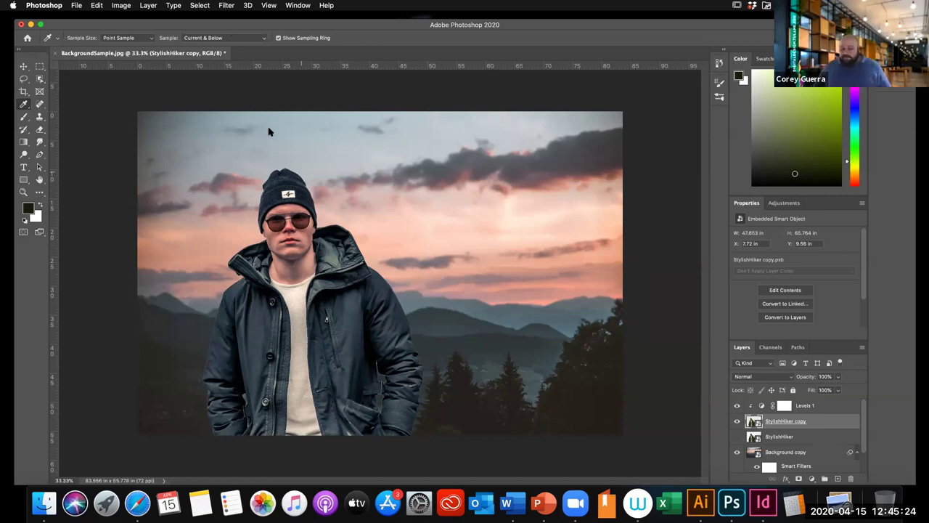
Step: Start a Field Blur on the StylishHiker copy layer, move its pin onto the hiker's nose, and set that blur to 0 px
left_click(226, 5)
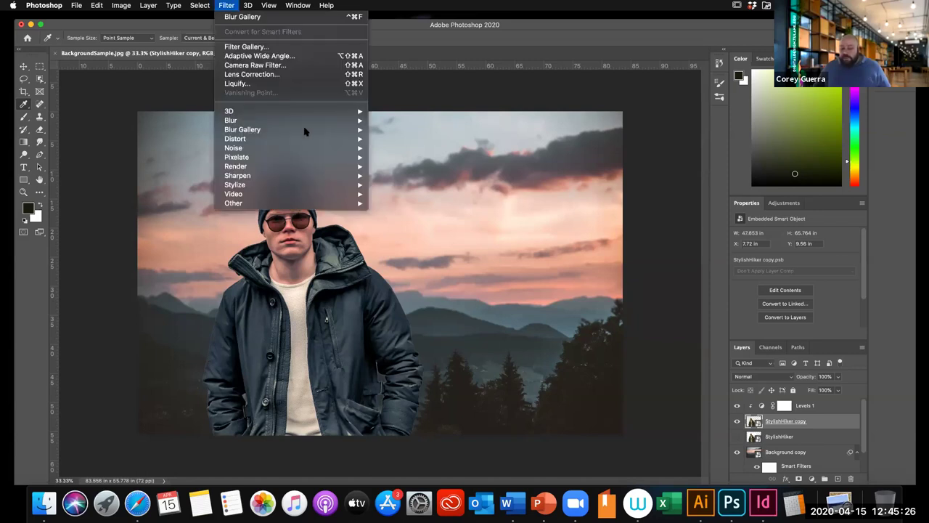
mouse_move(305, 131)
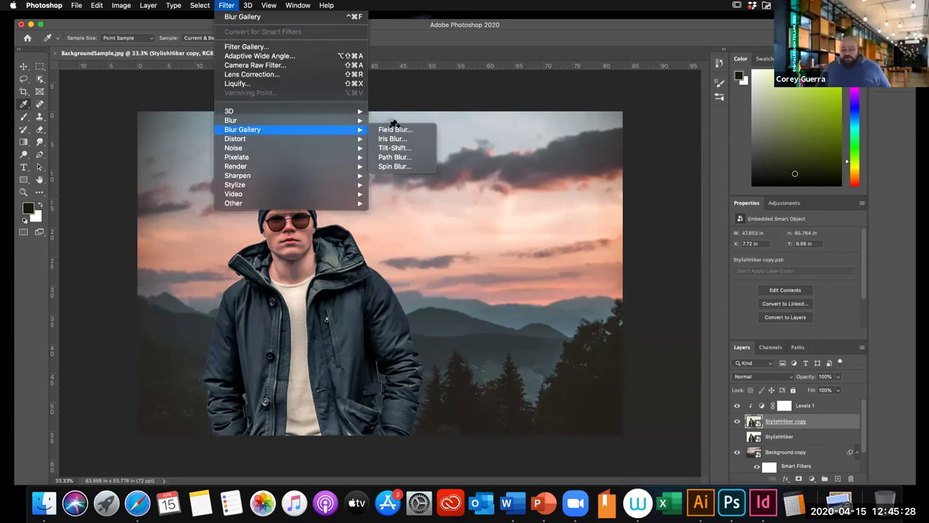
left_click(395, 129)
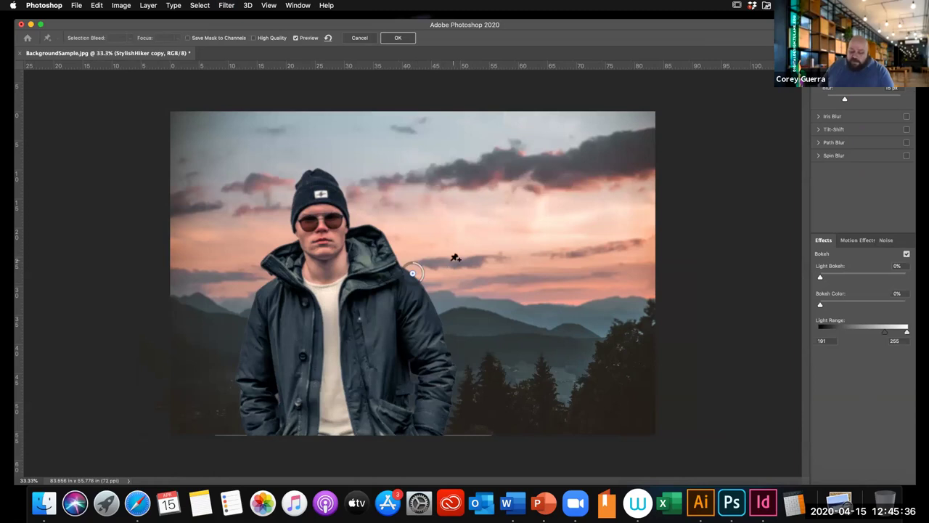
left_click_drag(412, 272, 322, 226)
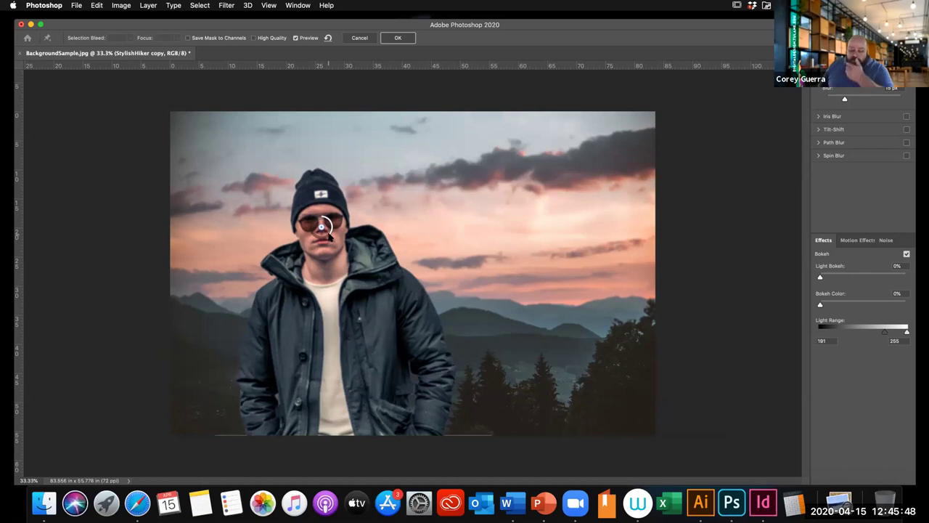
left_click_drag(328, 236, 321, 218)
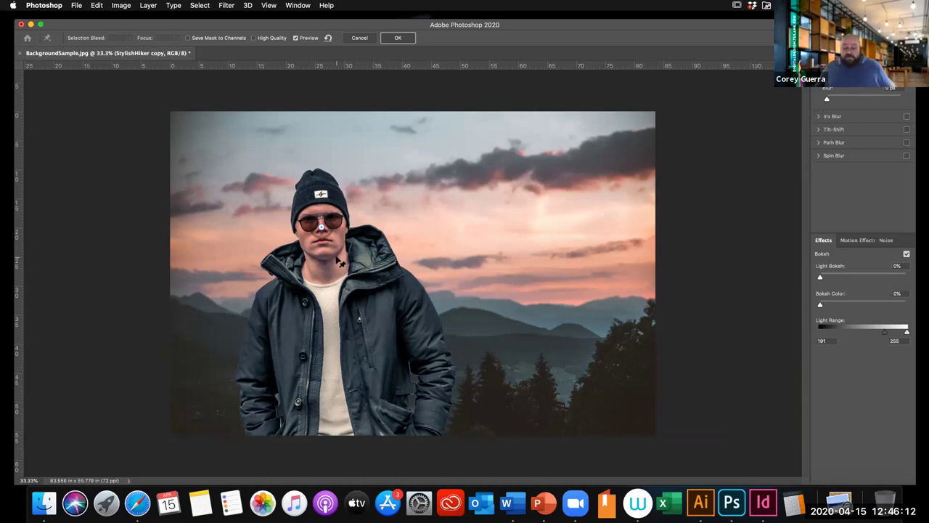
Step: Add a Field Blur pin in the sky just above the beanie and reduce its blur to about 8 px
left_click(320, 146)
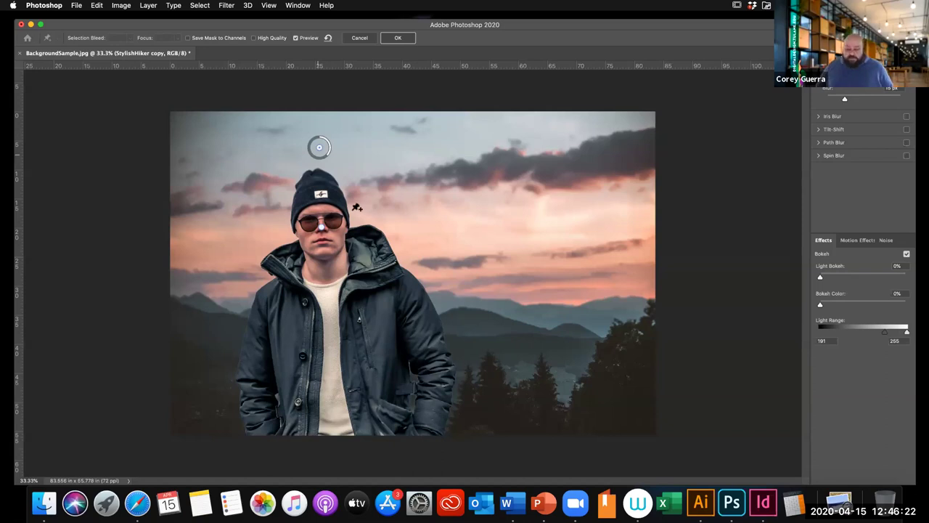
key("super+equal")
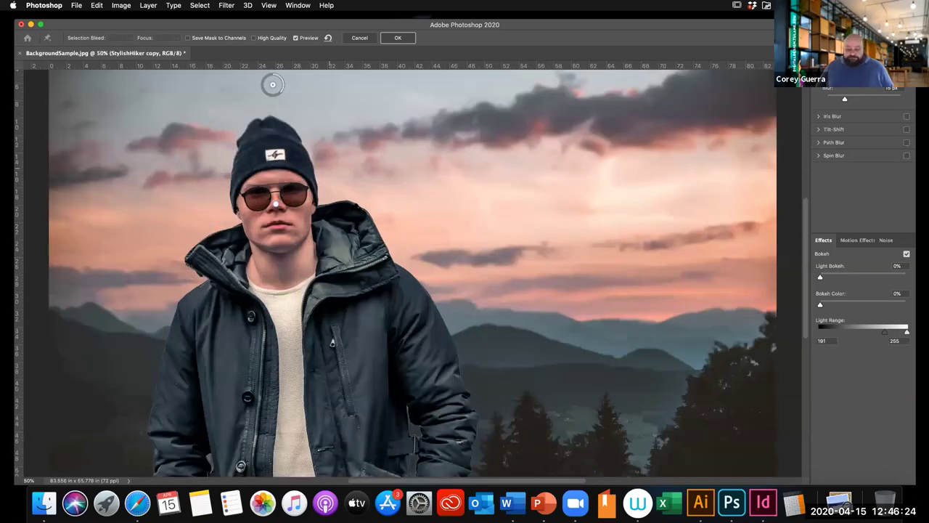
key("super+equal")
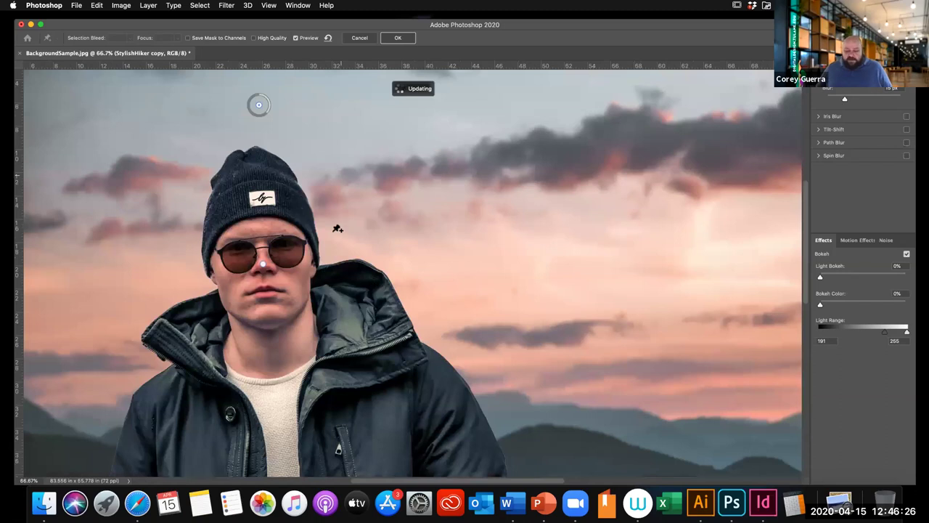
scroll(339, 228, "up", 5)
scroll(338, 228, "left", 5)
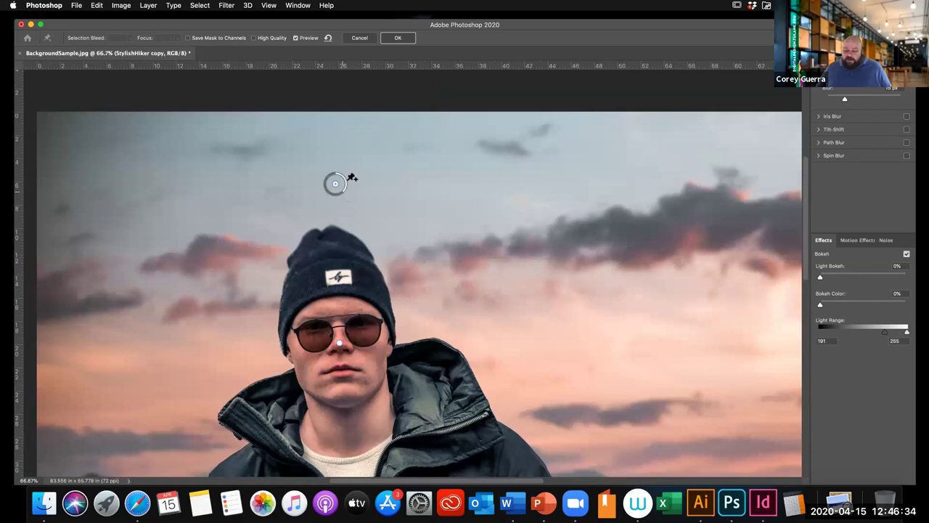
left_click_drag(351, 179, 430, 251)
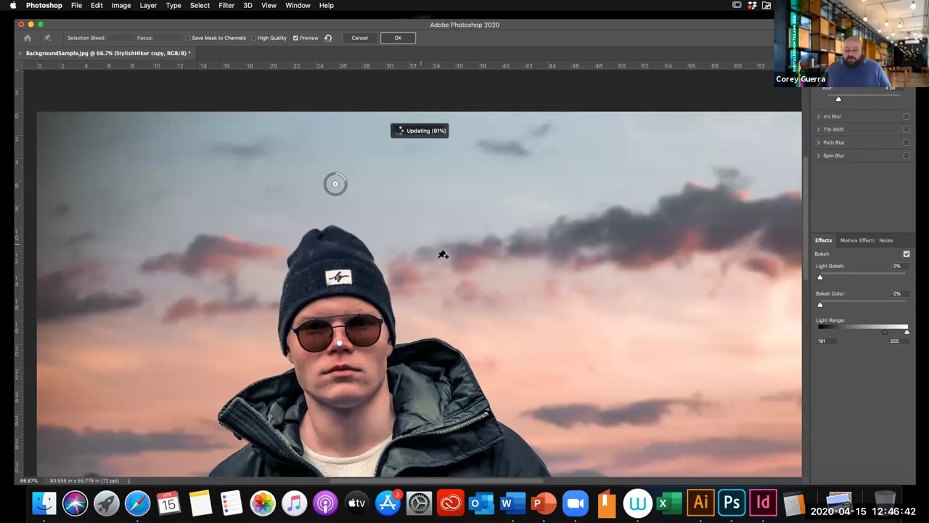
Step: Add two Field Blur pins in the sky beside the beanie and above the jacket hood, each at about 8 px
left_click(421, 243)
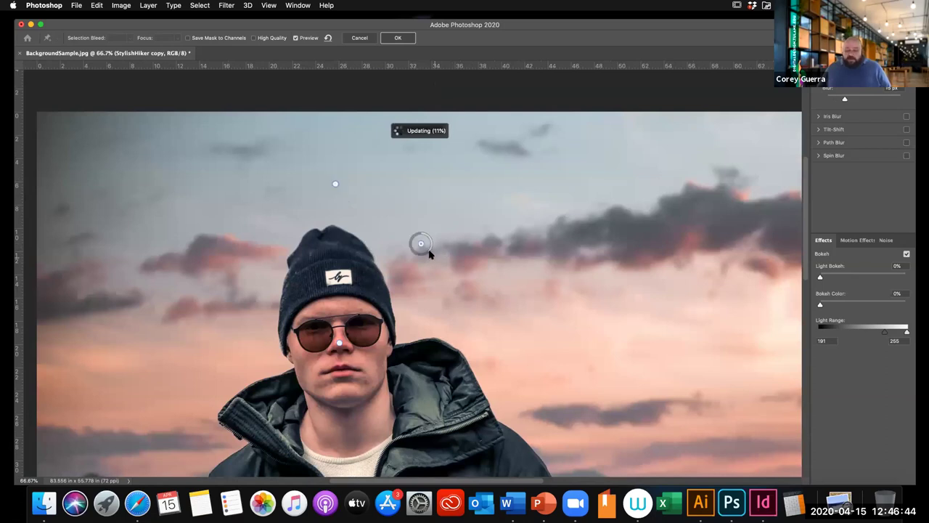
left_click_drag(429, 252, 428, 248)
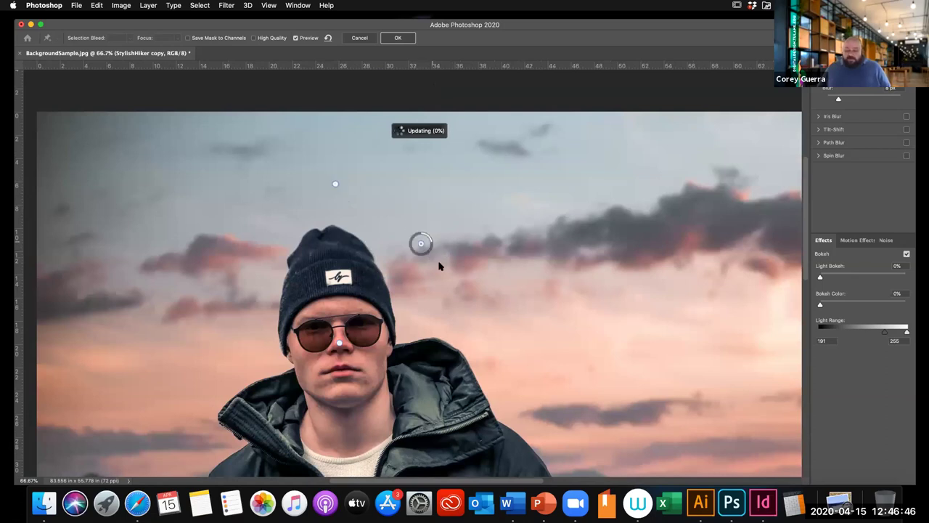
left_click(496, 301)
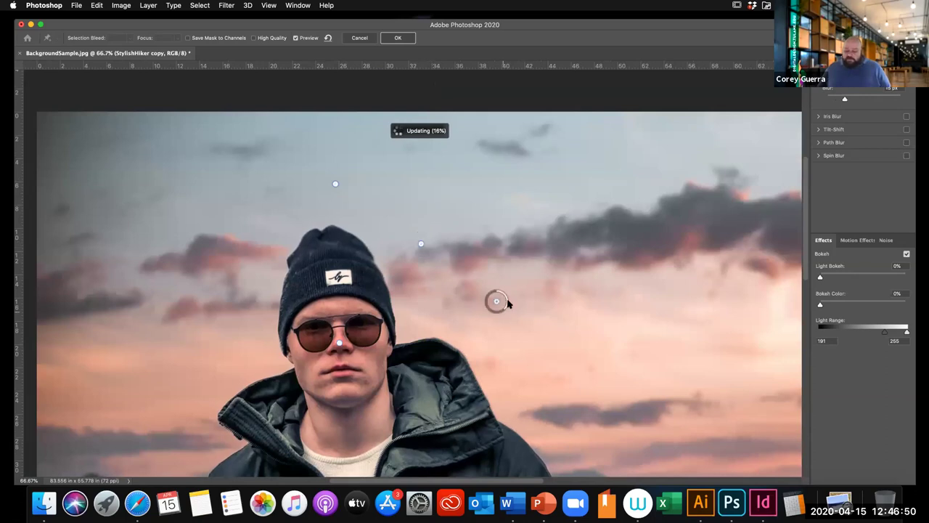
left_click_drag(508, 303, 529, 369)
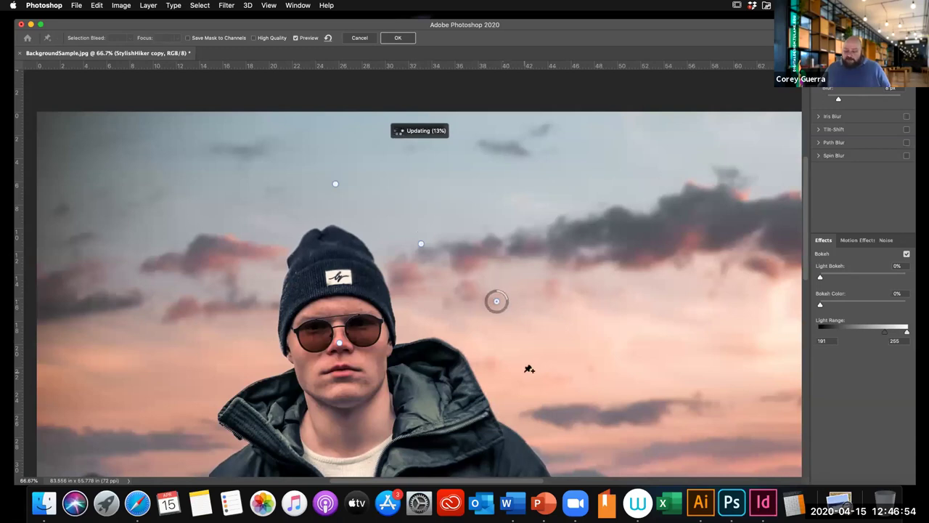
Step: Add a Field Blur pin over the small dark cloud beside the hiker's shoulder and reduce its blur to 4 px
scroll(519, 359, "down", 2)
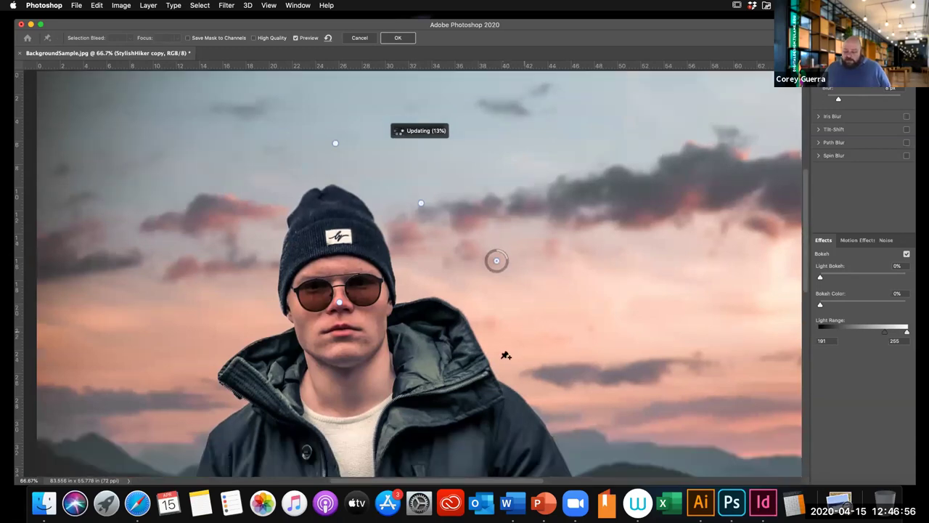
scroll(506, 355, "right", 5)
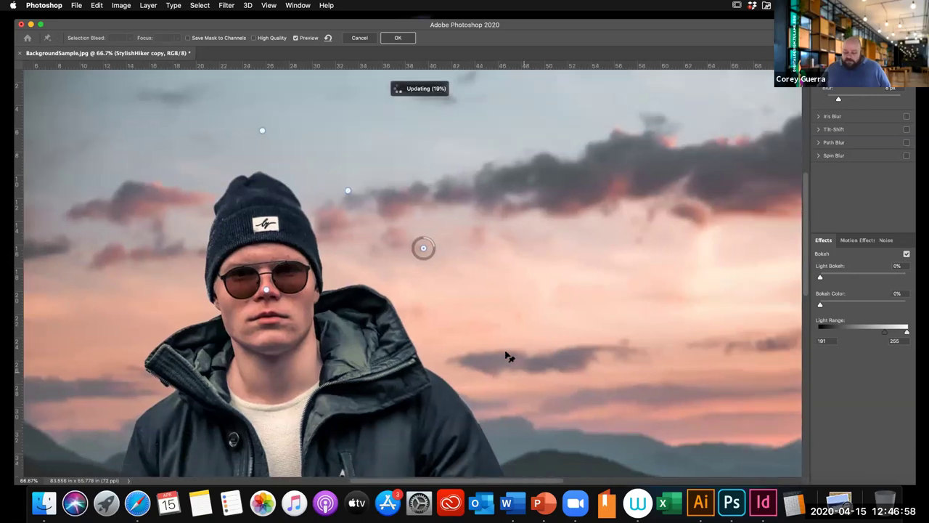
left_click(505, 352)
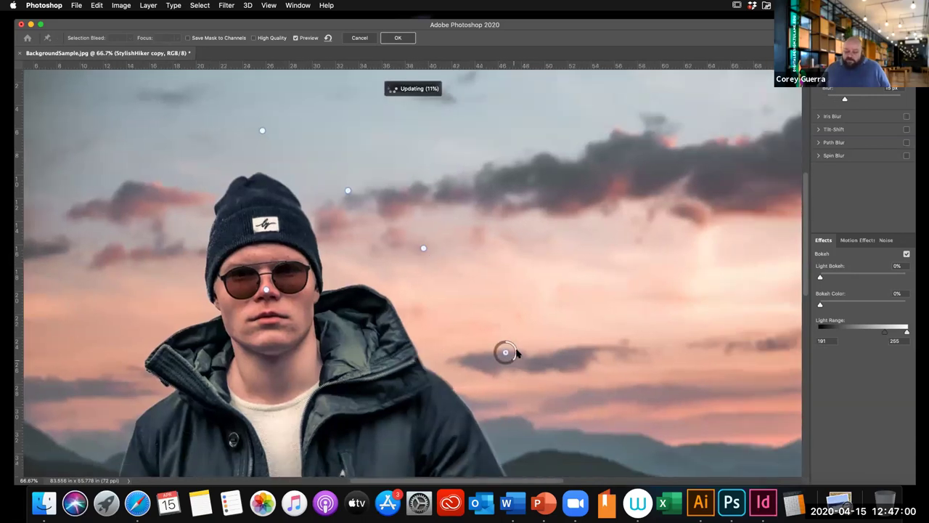
left_click_drag(516, 352, 516, 355)
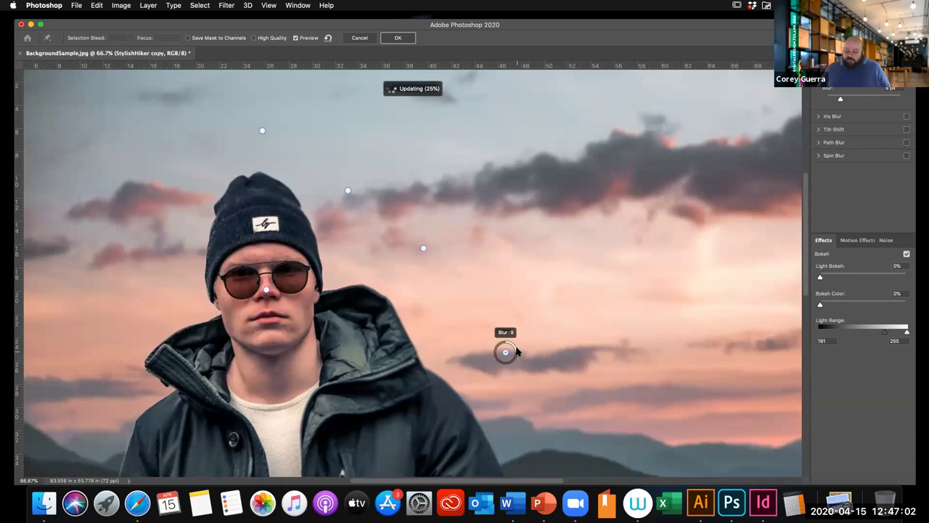
Step: Add a Field Blur pin on the dark hill beside the hiker's upper sleeve and reduce its blur to about 7 px
scroll(525, 367, "up", 1)
scroll(525, 368, "down", 3)
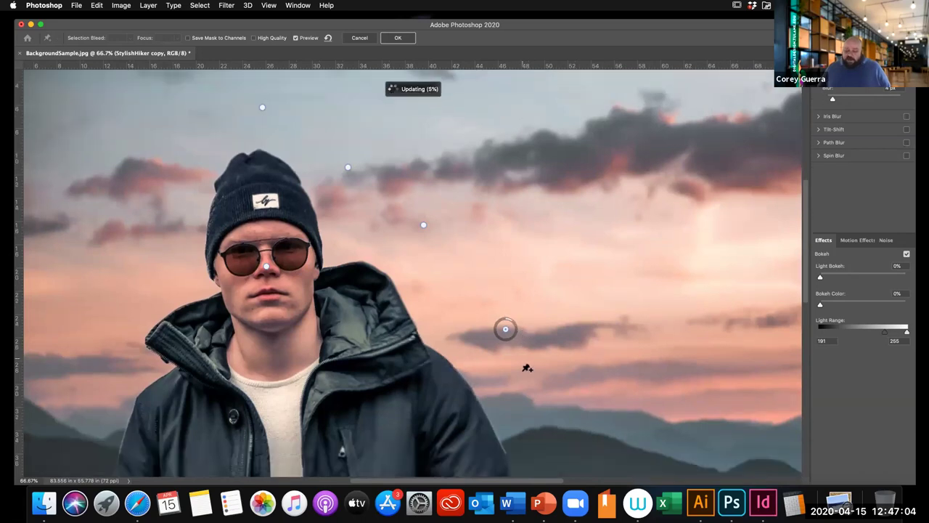
scroll(572, 361, "down", 8)
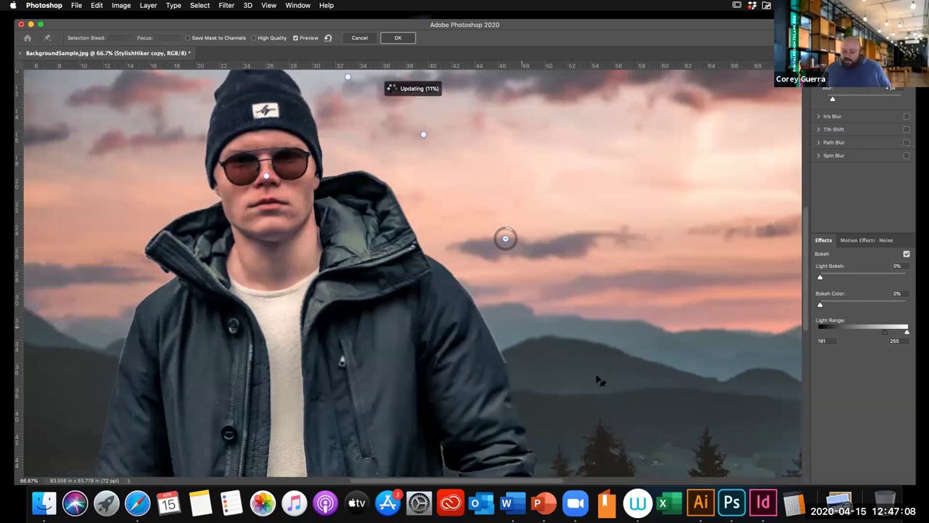
scroll(585, 359, "down", 1)
left_click(578, 357)
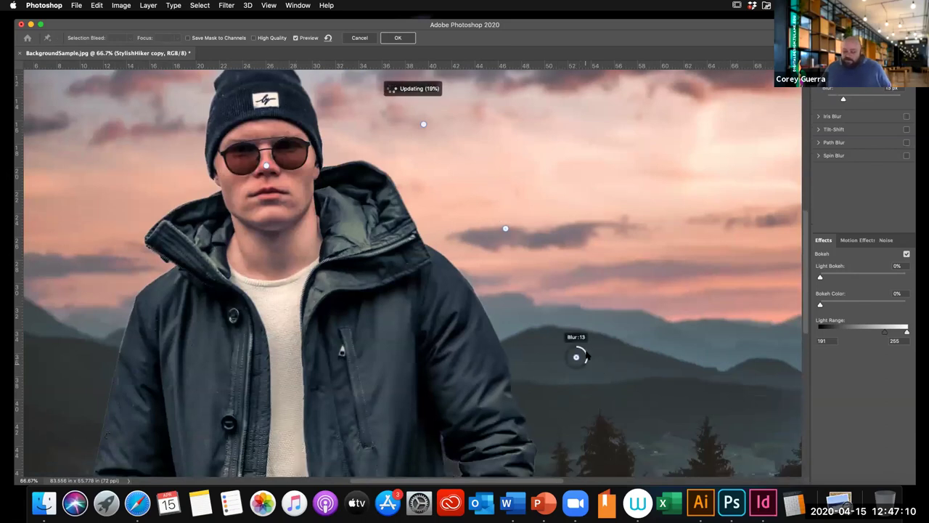
left_click_drag(587, 355, 587, 355)
Step: Add two more Field Blur pins over the trees beside the hiker's forearm and pocket
scroll(584, 386, "down", 2)
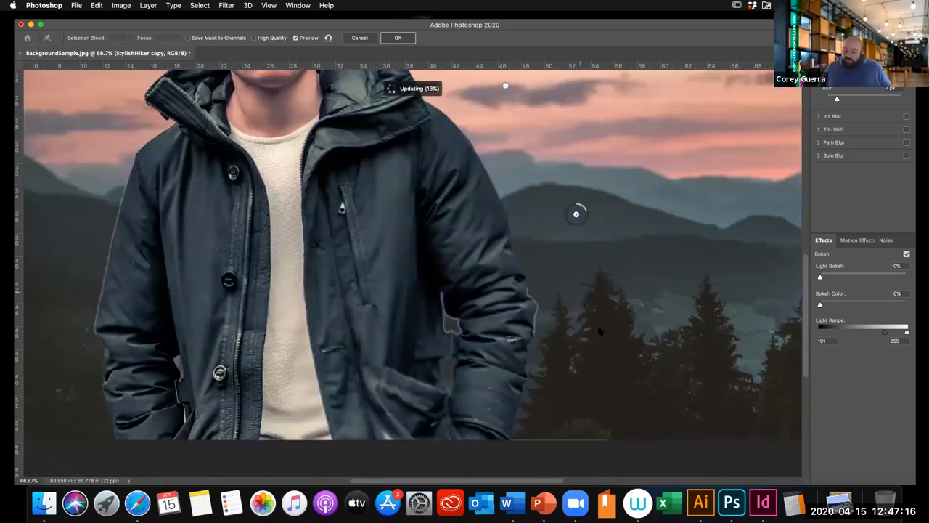
left_click(590, 331)
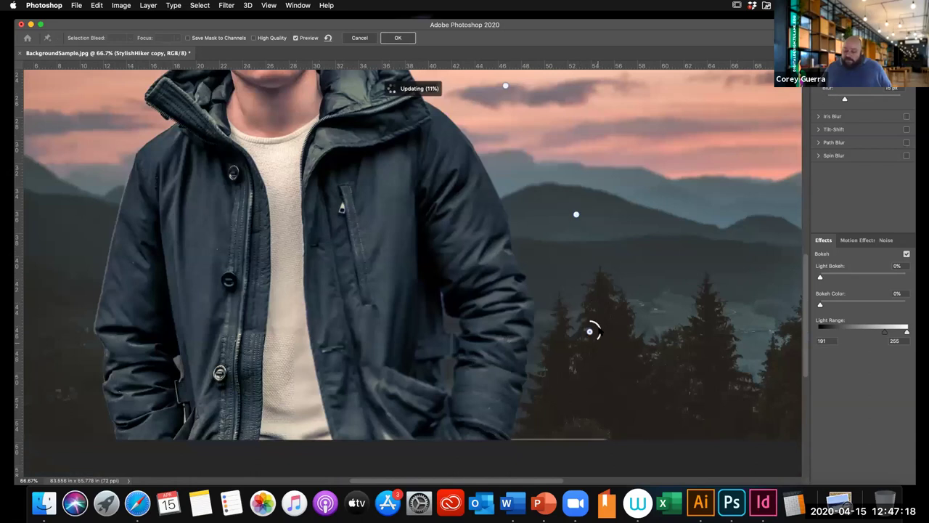
left_click(578, 413)
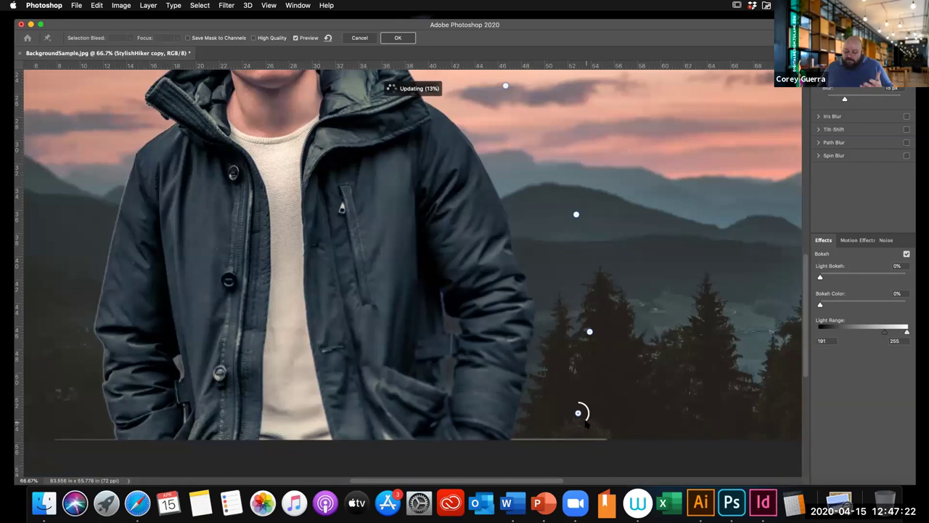
Step: Add two Field Blur pins on the dark slope left of the hiker, at 10 px beside the forearm and 7 px beside the elbow
left_click_drag(590, 411, 587, 412)
scroll(71, 363, "left", 5)
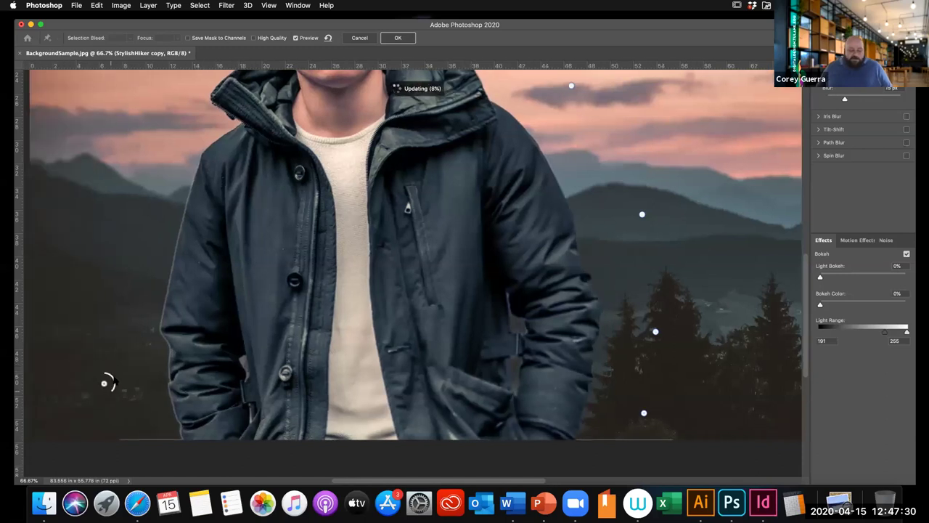
left_click(104, 382)
left_click_drag(109, 377, 107, 378)
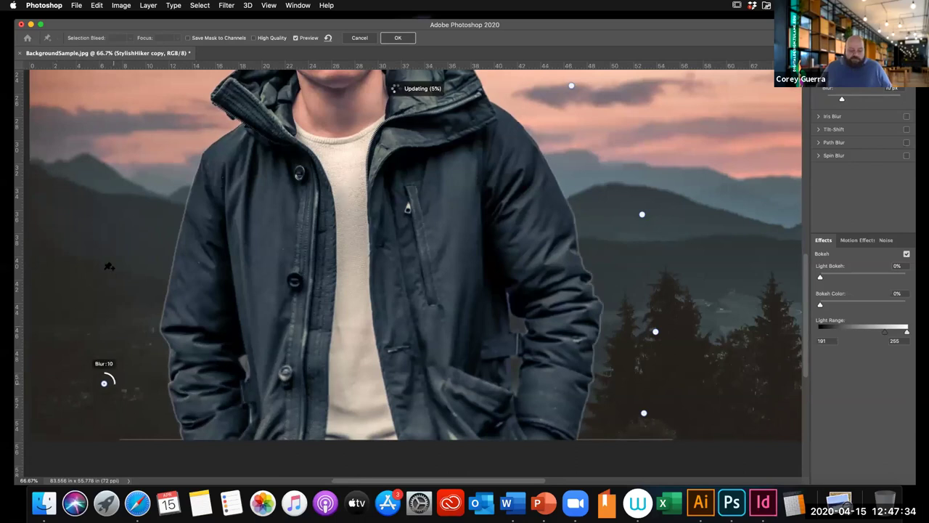
left_click(104, 269)
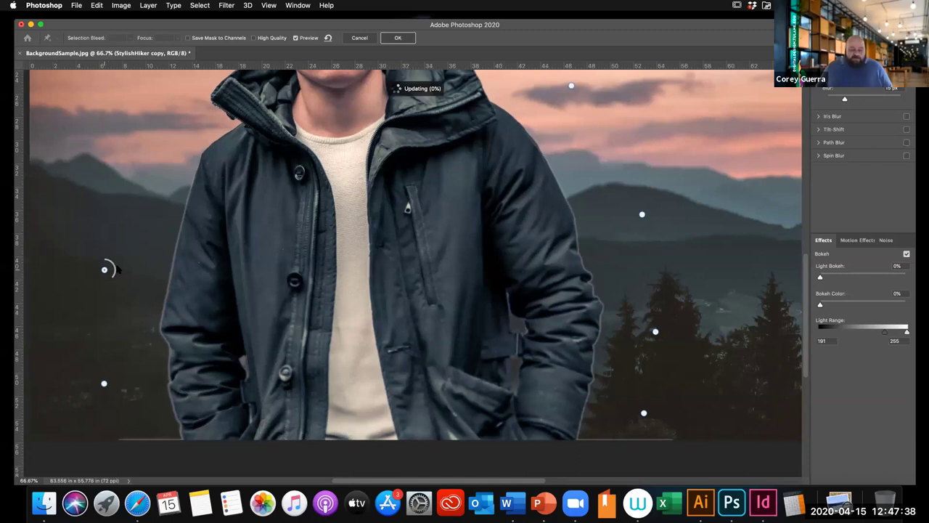
left_click_drag(115, 270, 155, 285)
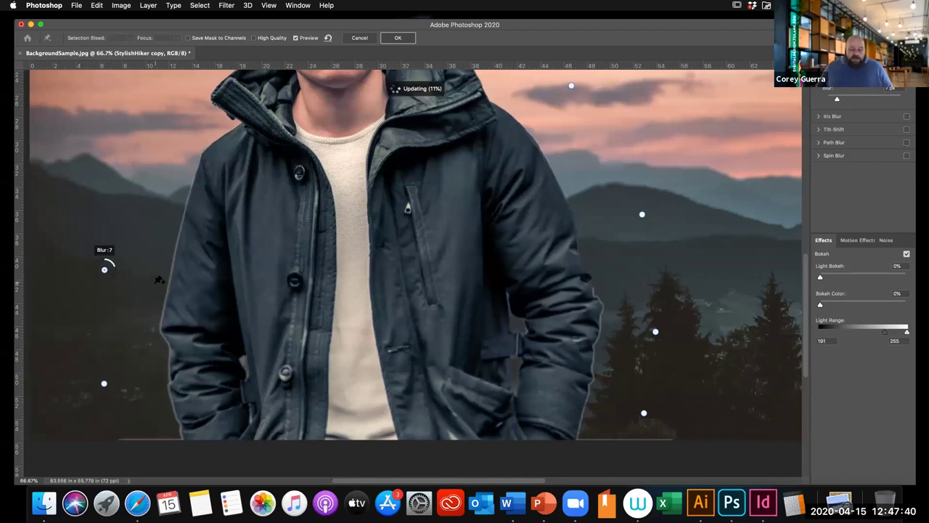
Step: Add three Field Blur pins left of the hiker: 9 px beside the shoulder, 7 px beside the face and about 9 px beside the beanie
scroll(144, 218, "up", 2)
left_click(140, 220)
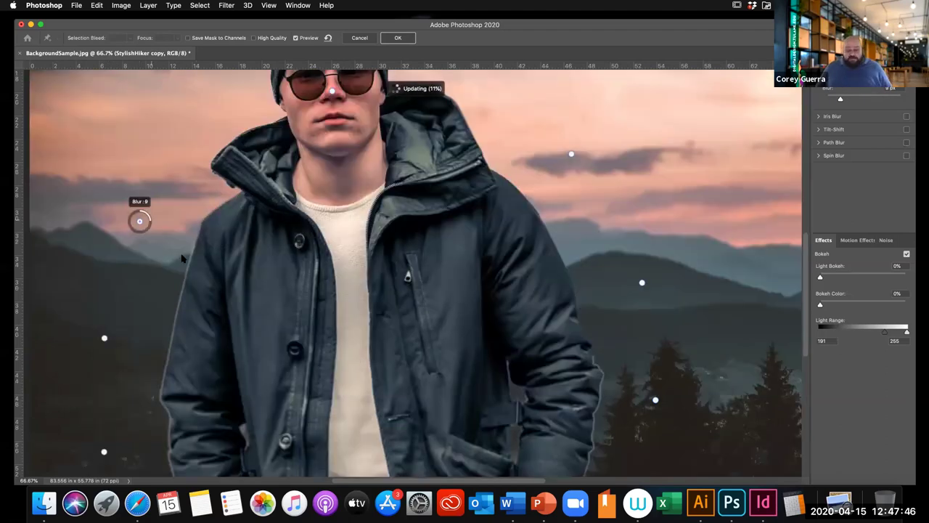
scroll(211, 233, "up", 3)
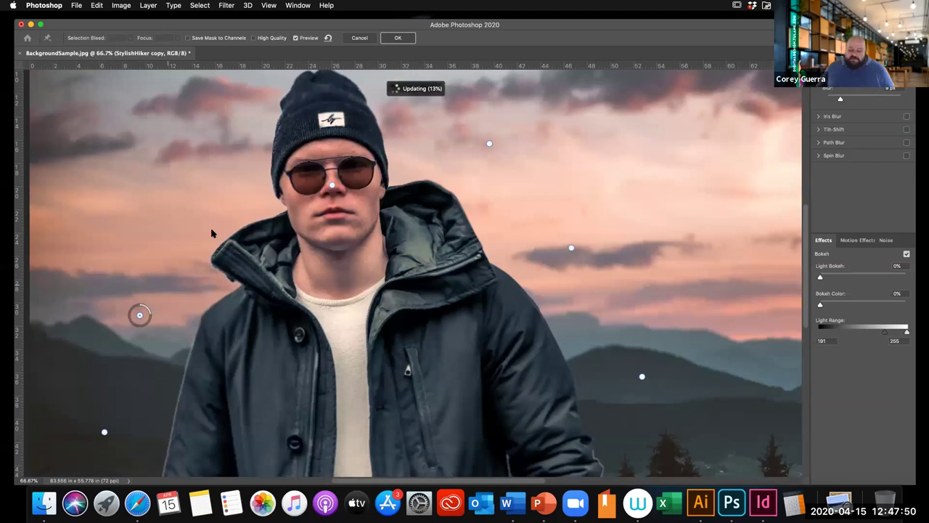
scroll(212, 233, "up", 2)
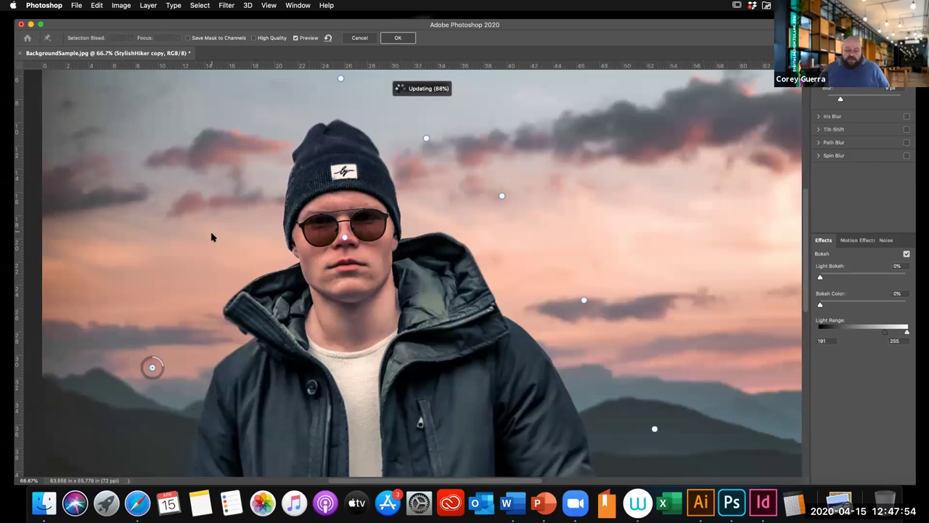
left_click(217, 236)
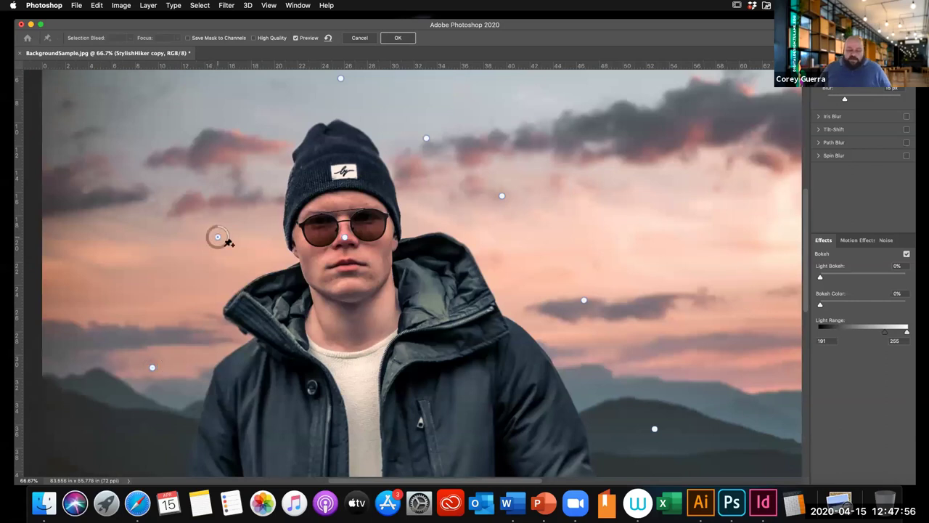
left_click_drag(236, 230, 235, 231)
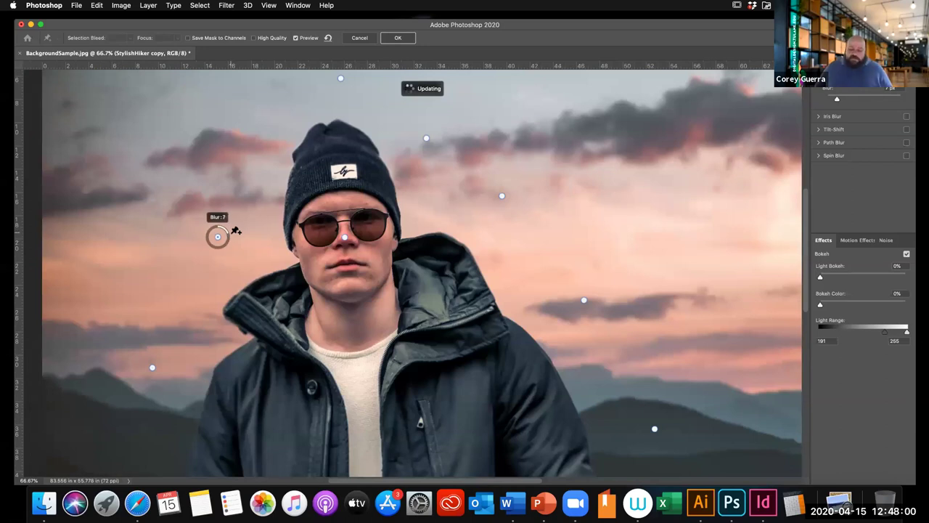
left_click(244, 124)
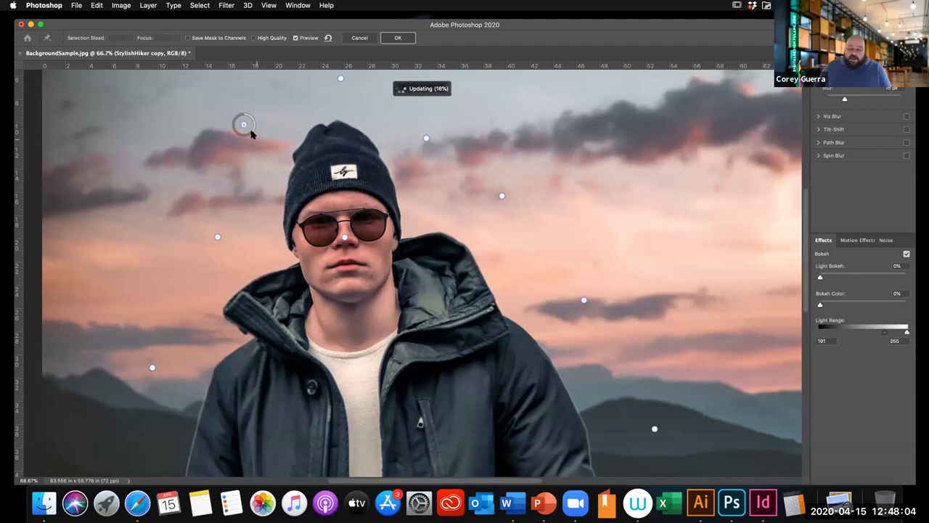
left_click_drag(254, 125, 253, 125)
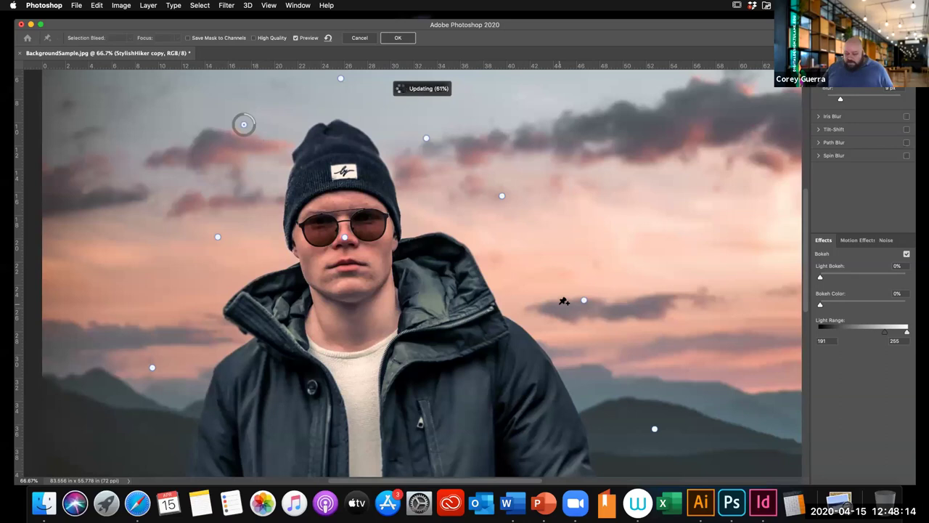
Step: Move the three blur pins on the dark hill and trees right of the hiker closer to his sleeve
key("super+minus")
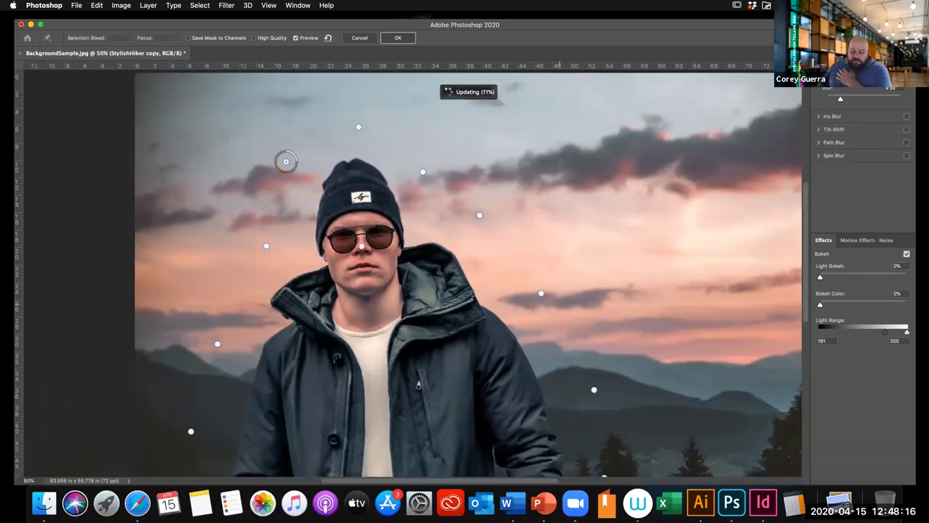
key("super+minus")
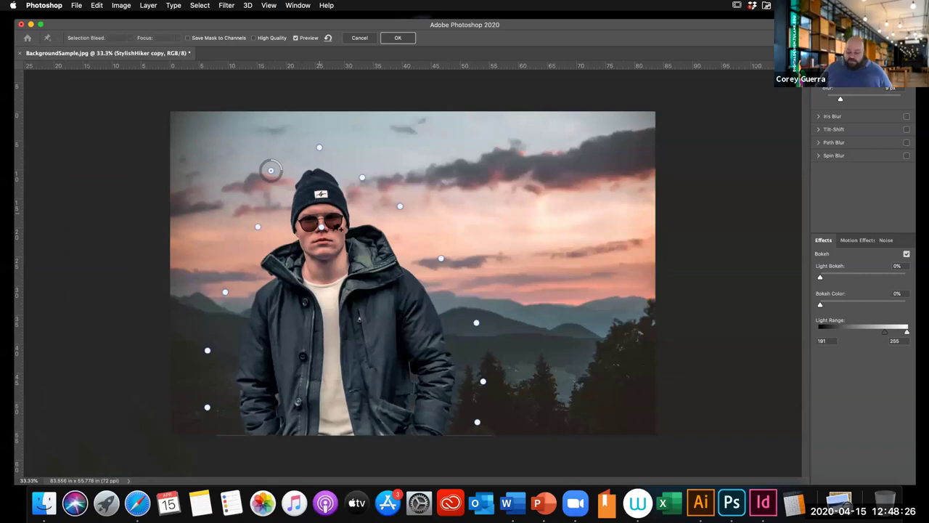
left_click(472, 421)
left_click(473, 376)
left_click_drag(476, 330, 462, 330)
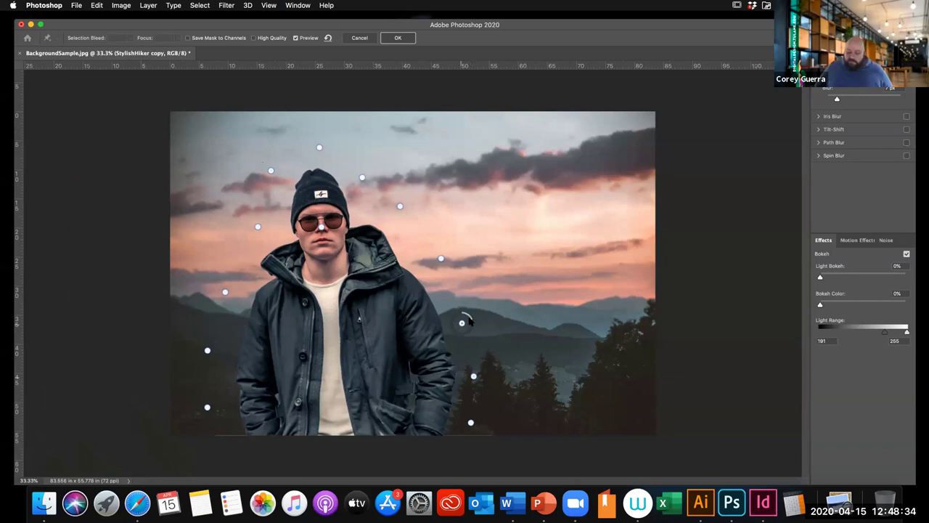
left_click(473, 376)
left_click(471, 423)
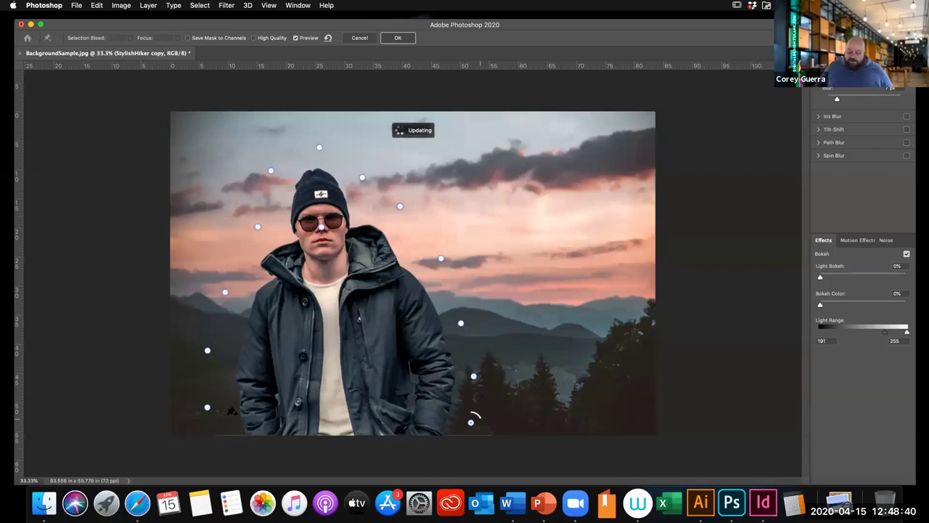
Step: Move the blur pins left of the hiker closer to his outline and raise the one beside his face to about 10 px
left_click(208, 407)
left_click_drag(224, 412, 217, 351)
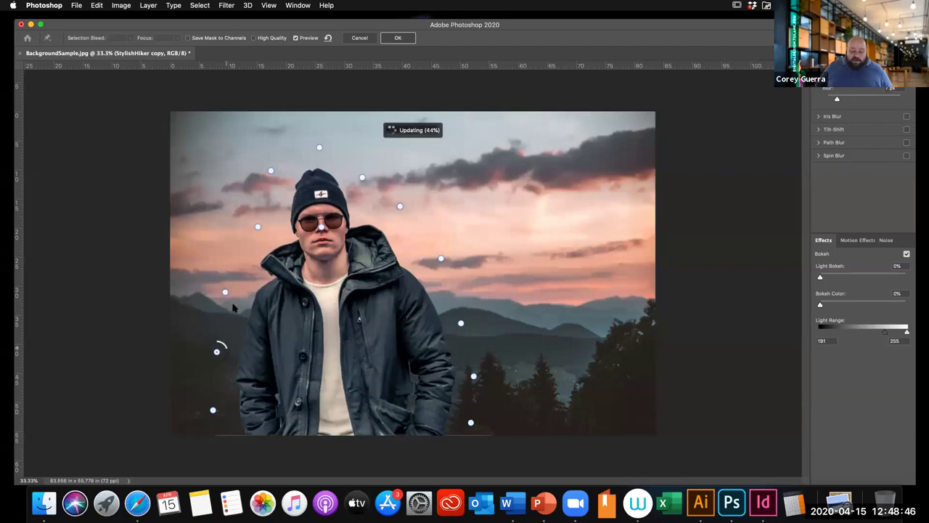
left_click_drag(226, 292, 234, 293)
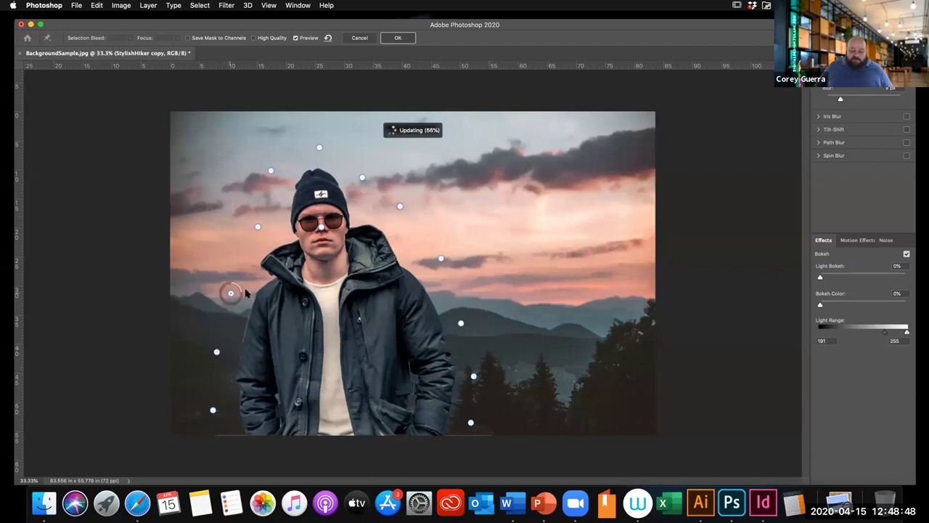
left_click(258, 228)
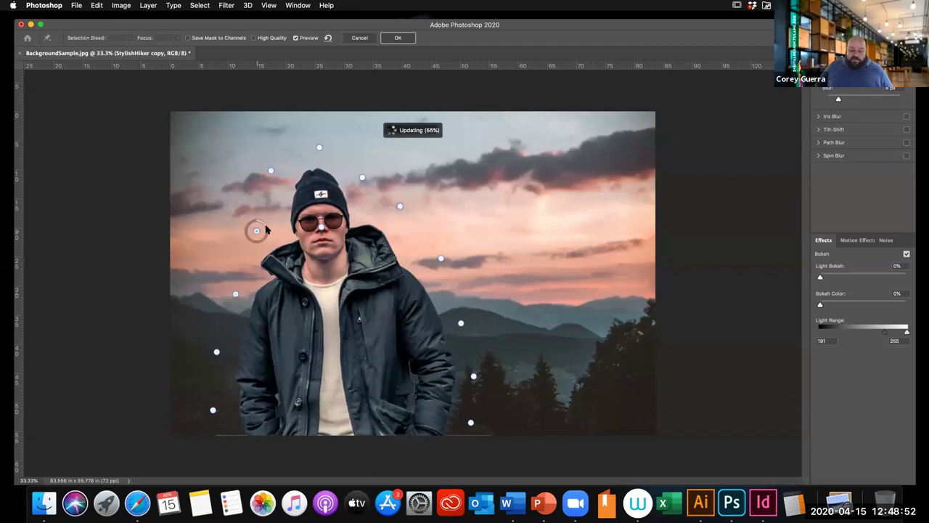
left_click_drag(266, 230, 269, 222)
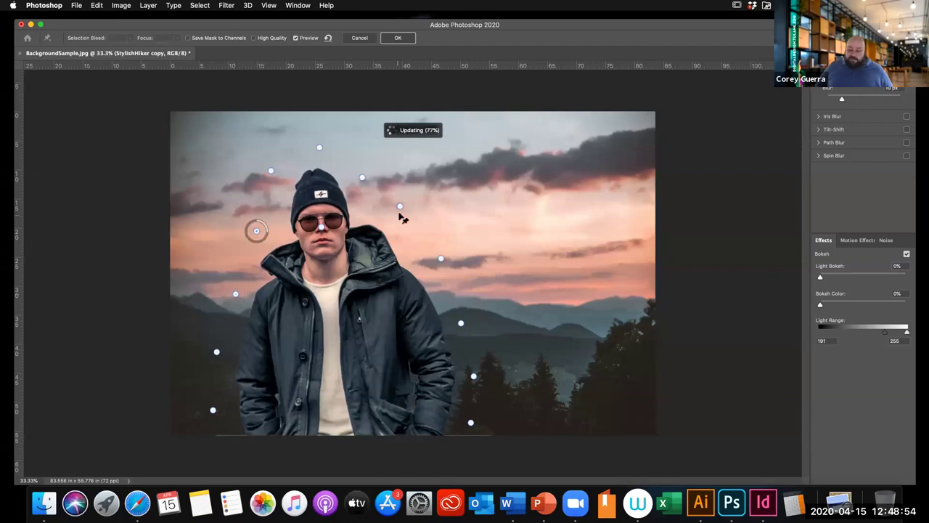
Step: Move the blur pins above the hood and over the small dark cloud closer to the hiker, setting the cloud pin to about 9 px
left_click(399, 210)
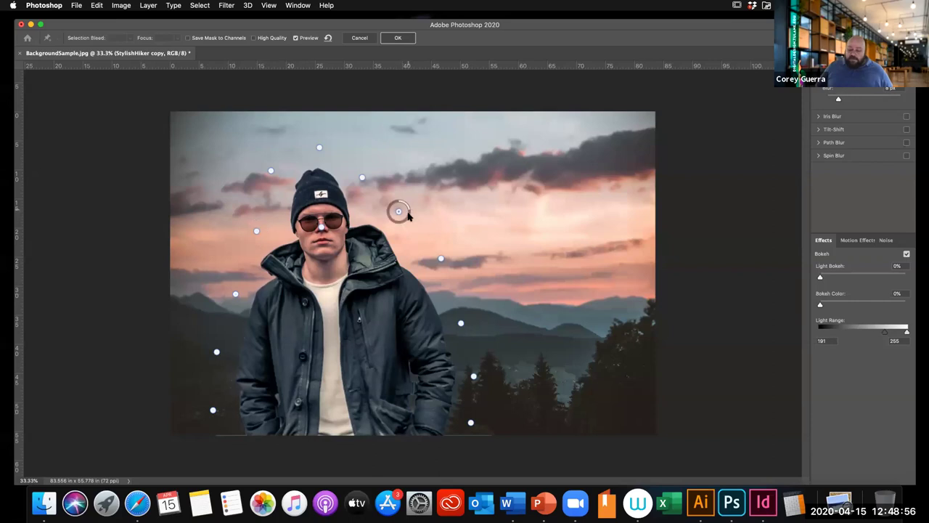
left_click_drag(441, 259, 432, 258)
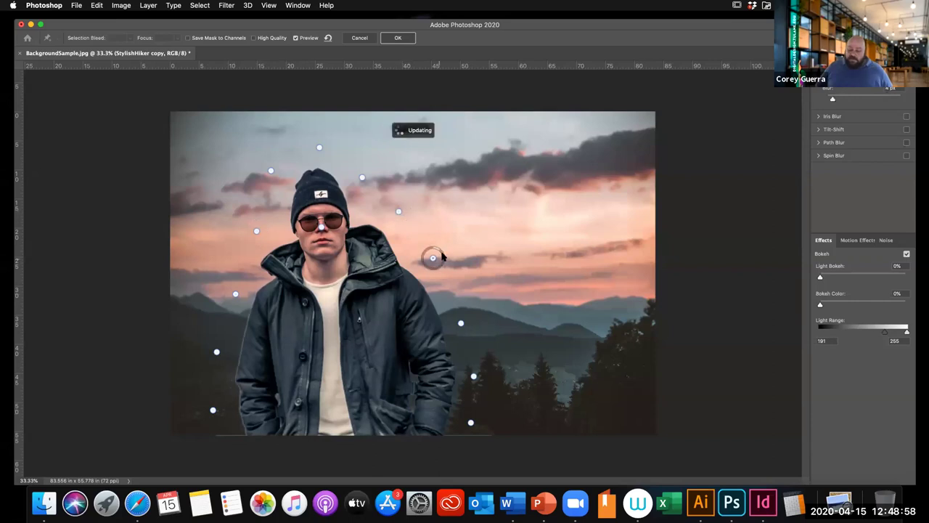
left_click_drag(443, 258, 439, 273)
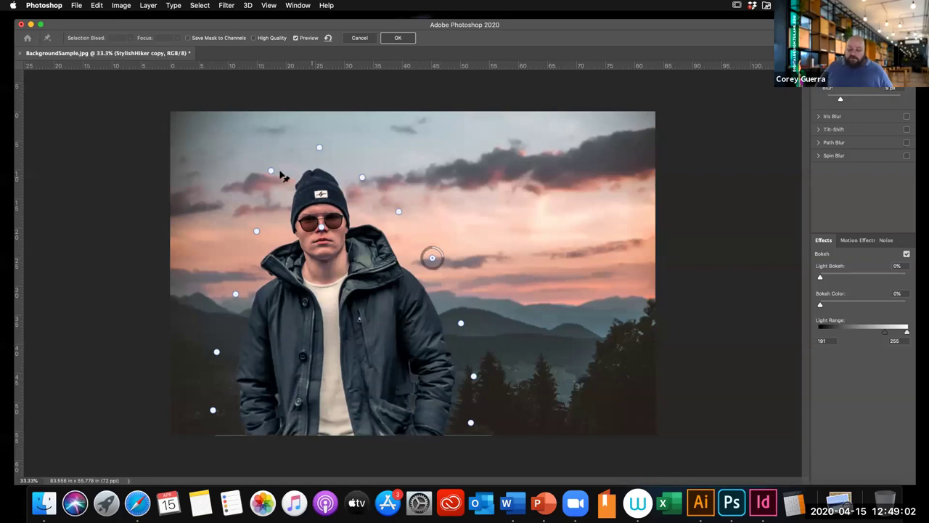
Step: Move the blur pins around the beanie closer to it and apply the Field Blur
left_click_drag(280, 173, 288, 173)
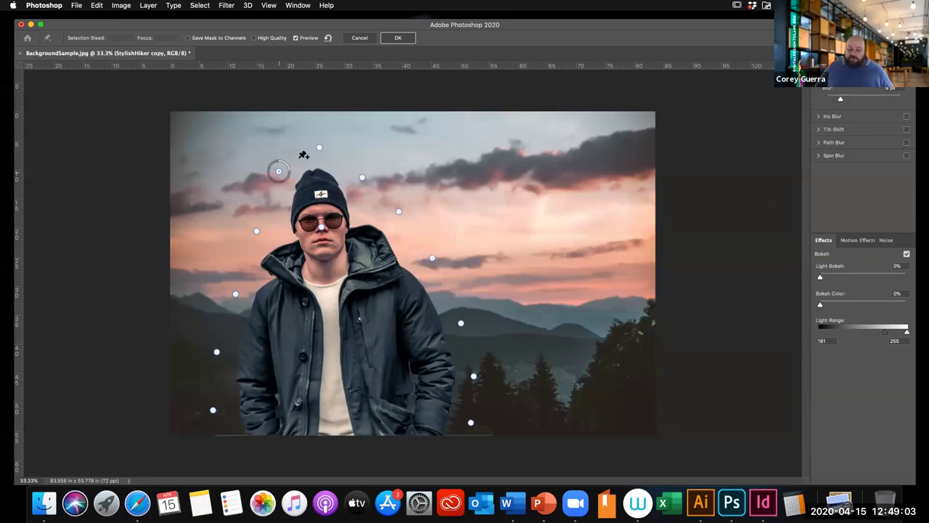
left_click(361, 181)
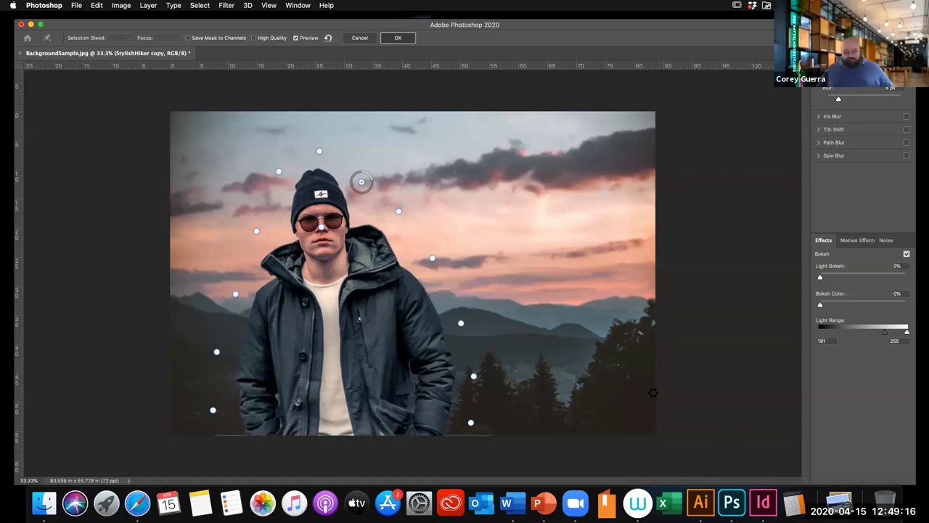
key("Return")
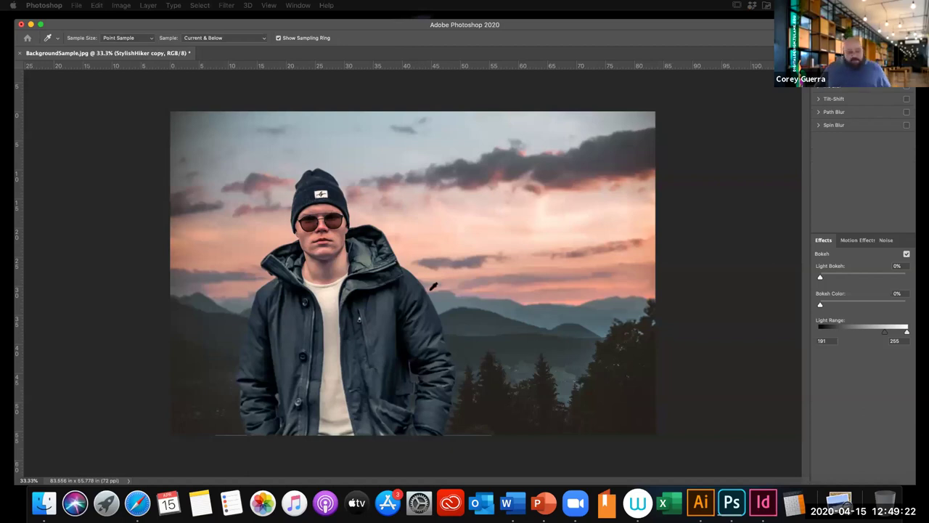
key("Return")
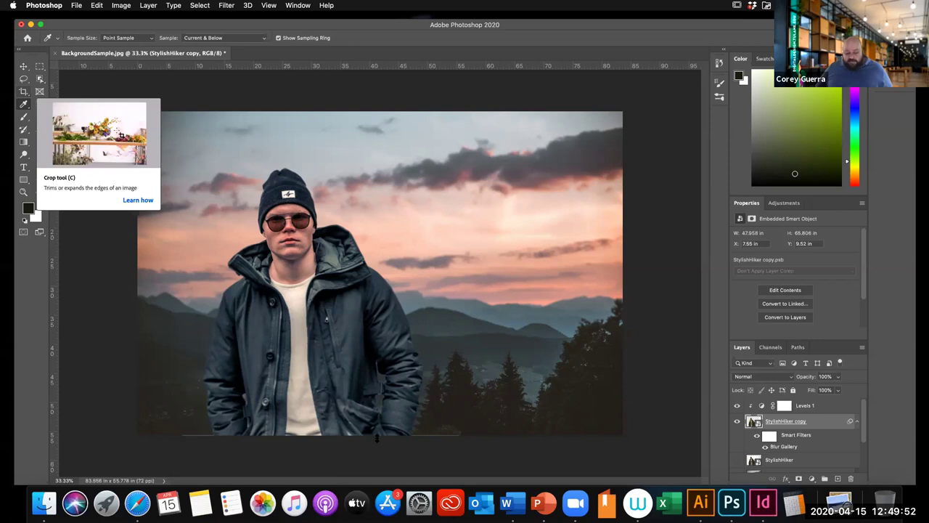
Step: Crop a thin strip off the bottom edge of the image to remove the stray line below the hiker
key("c")
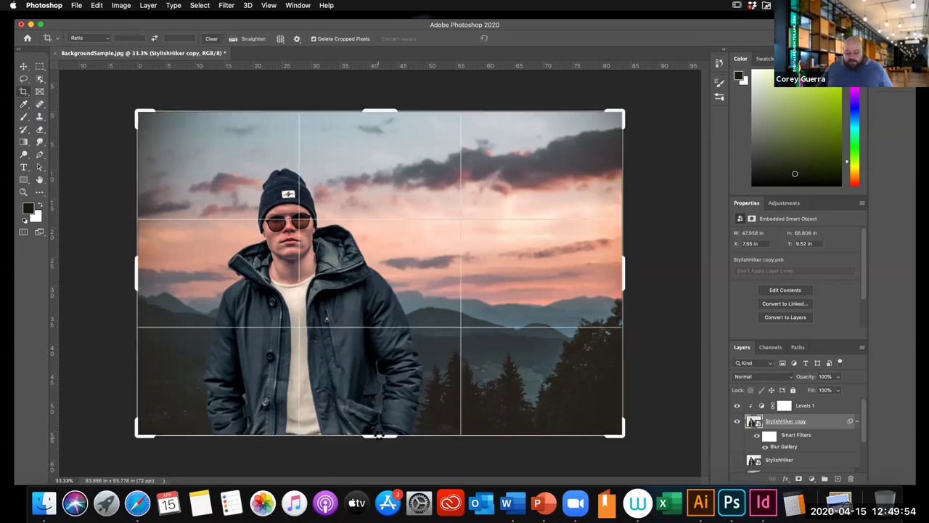
left_click_drag(378, 435, 378, 433)
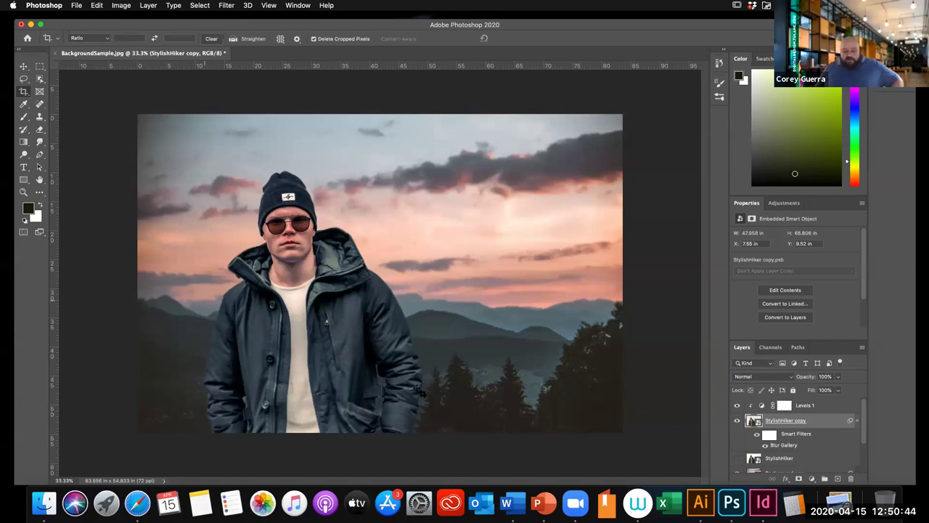
Step: Add a Color Lookup adjustment layer above the Levels 1 layer
left_click(825, 406)
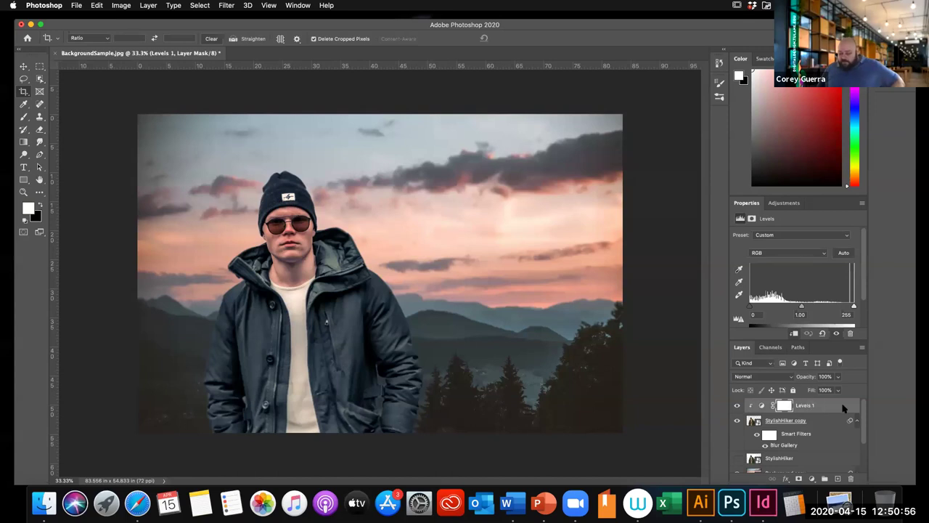
left_click(814, 476)
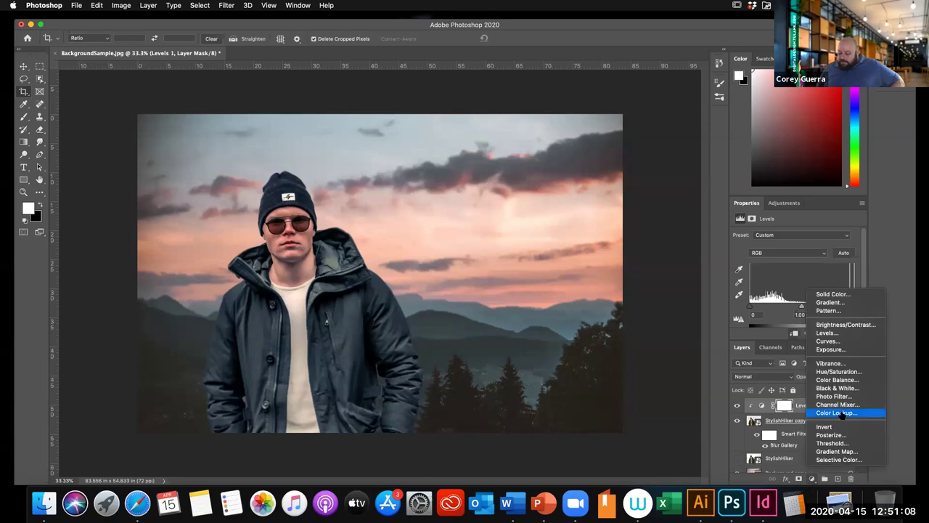
left_click(842, 413)
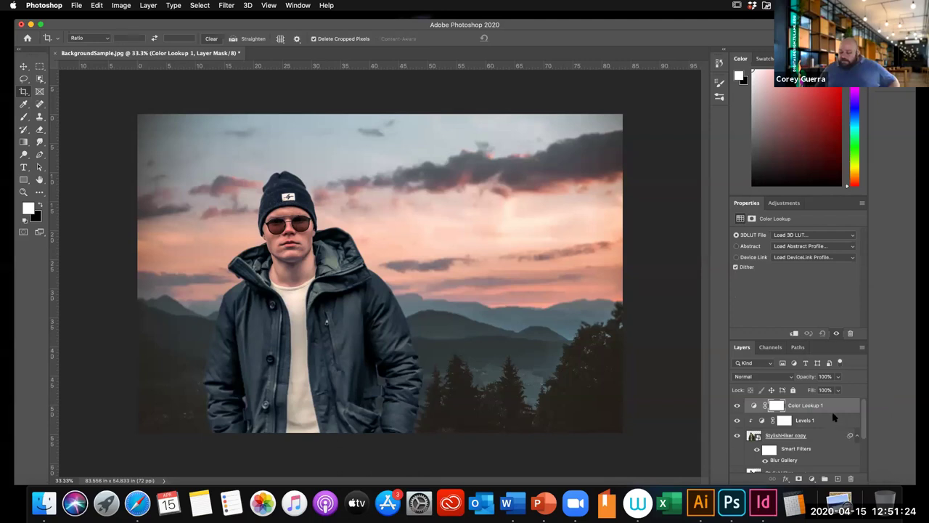
Step: Try the 3Strip.look and Bleach Bypass.look 3D LUTs on the Color Lookup layer
left_click(799, 235)
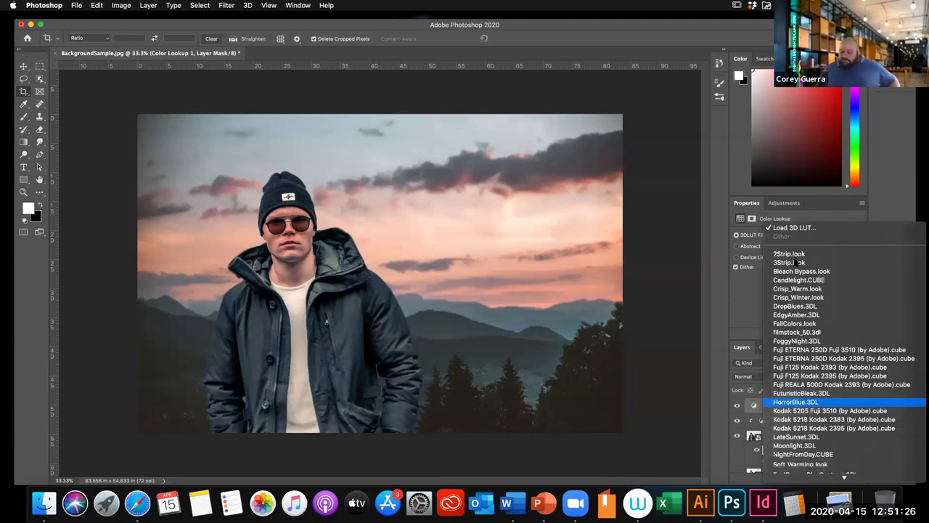
scroll(797, 263, "down", 1)
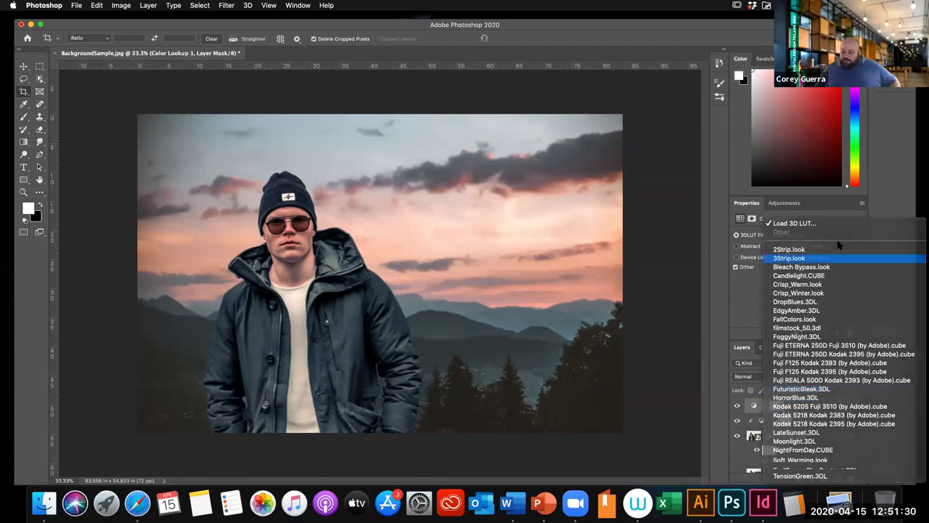
left_click(835, 258)
left_click(835, 235)
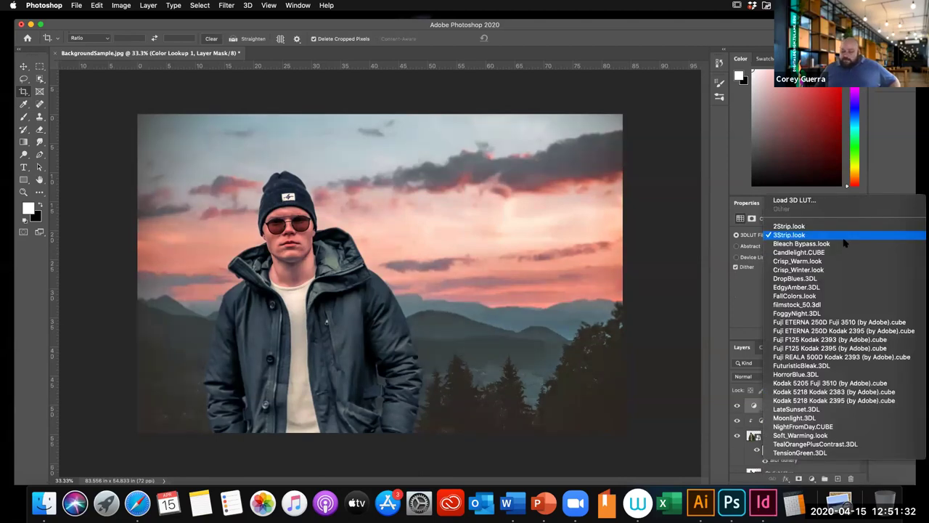
left_click(851, 243)
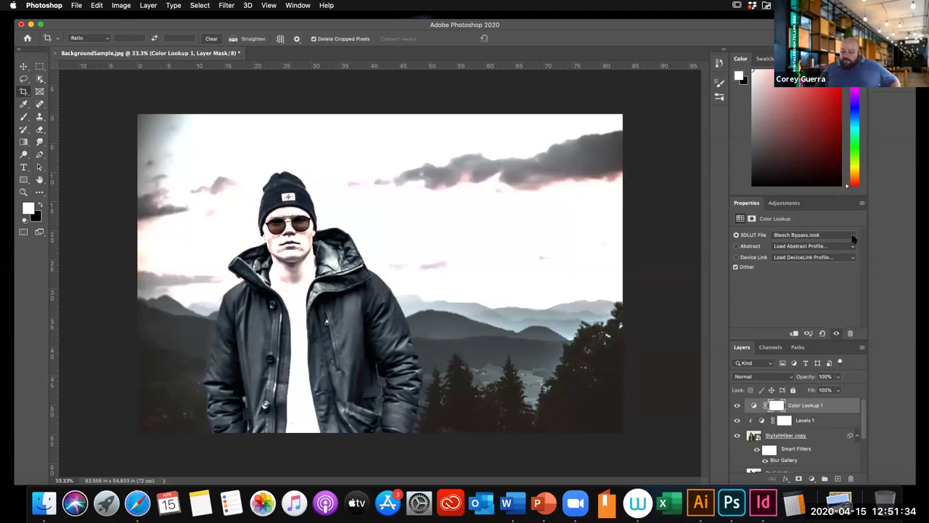
Step: Try the EdgyAmber.3DL 3D LUT on the Color Lookup layer and replace it with Candlelight.CUBE
left_click(845, 239)
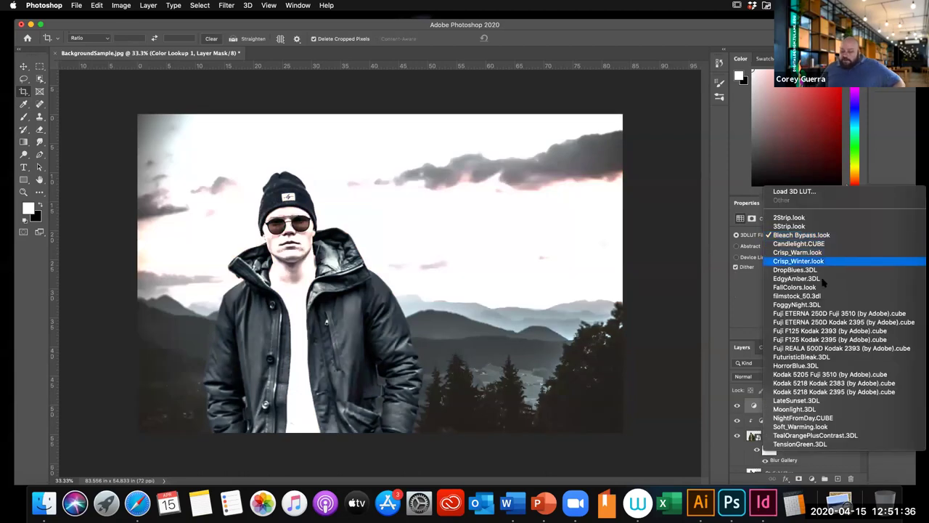
left_click(824, 279)
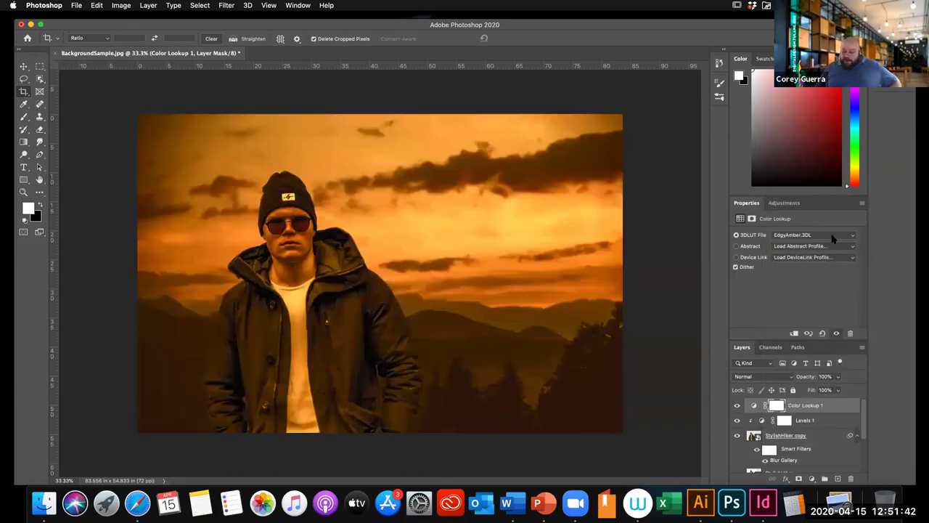
left_click(833, 236)
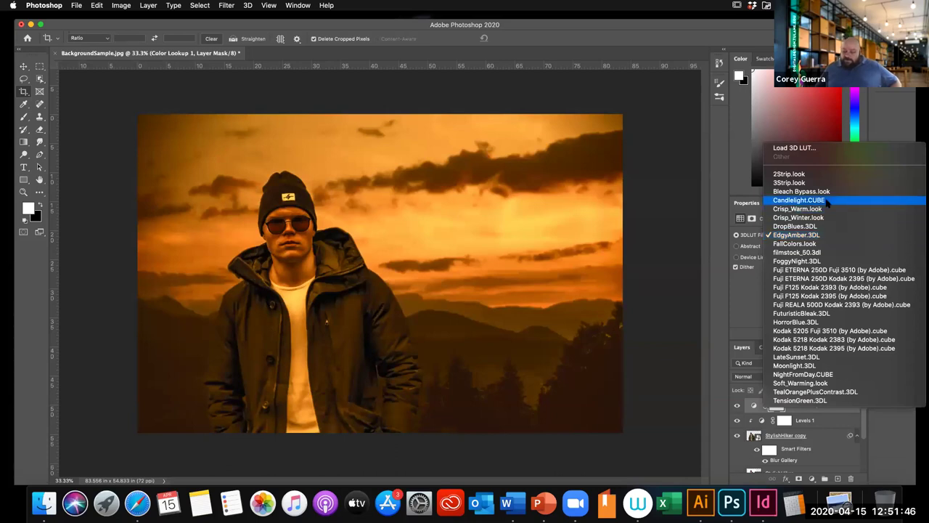
left_click(828, 201)
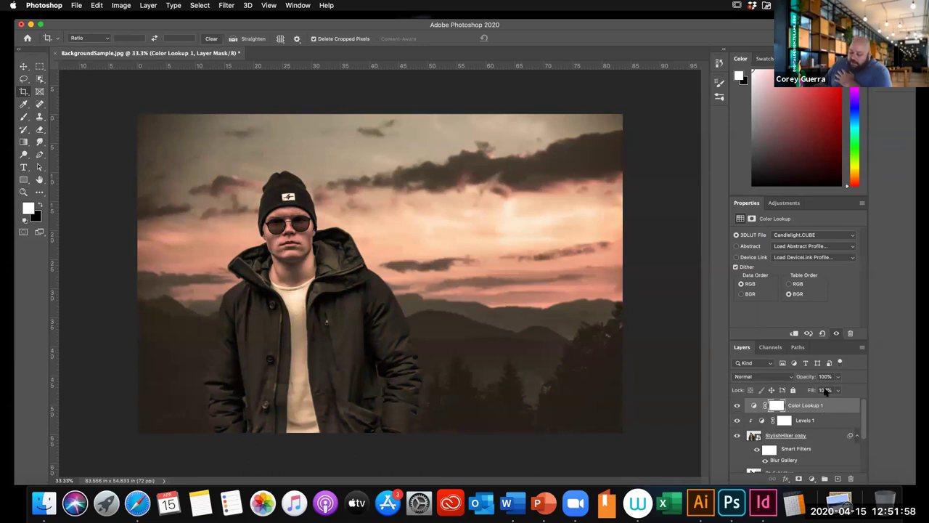
Step: Lower the Color Lookup 1 layer's opacity to 50% and toggle its visibility to compare the image with and without the grade
left_click(825, 391)
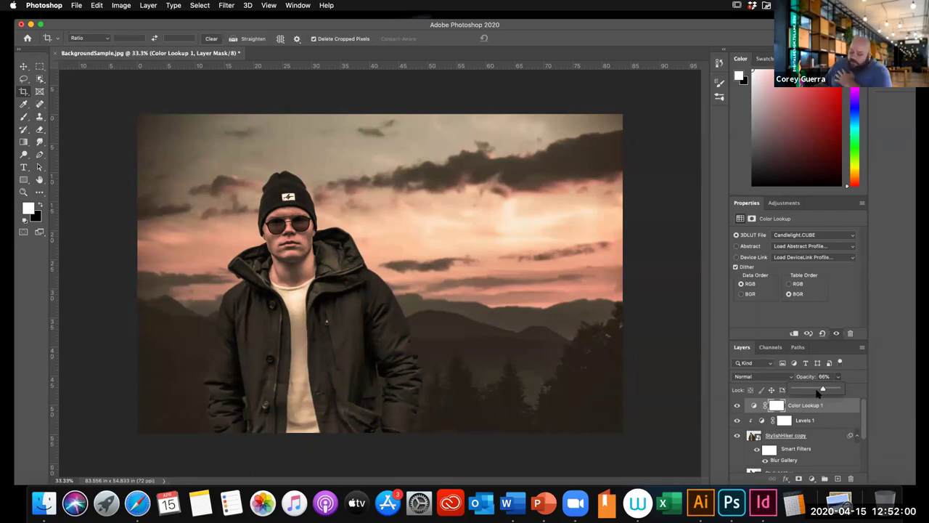
left_click_drag(820, 391, 816, 391)
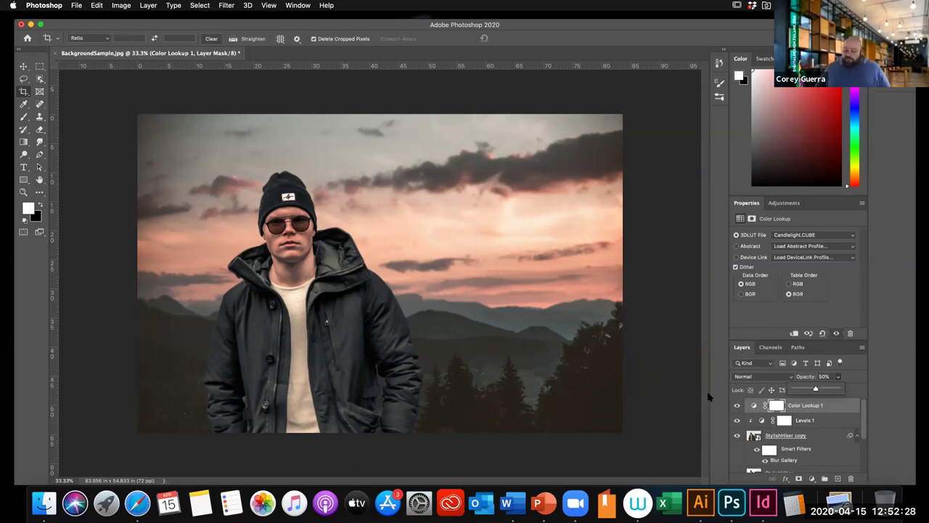
left_click(736, 408)
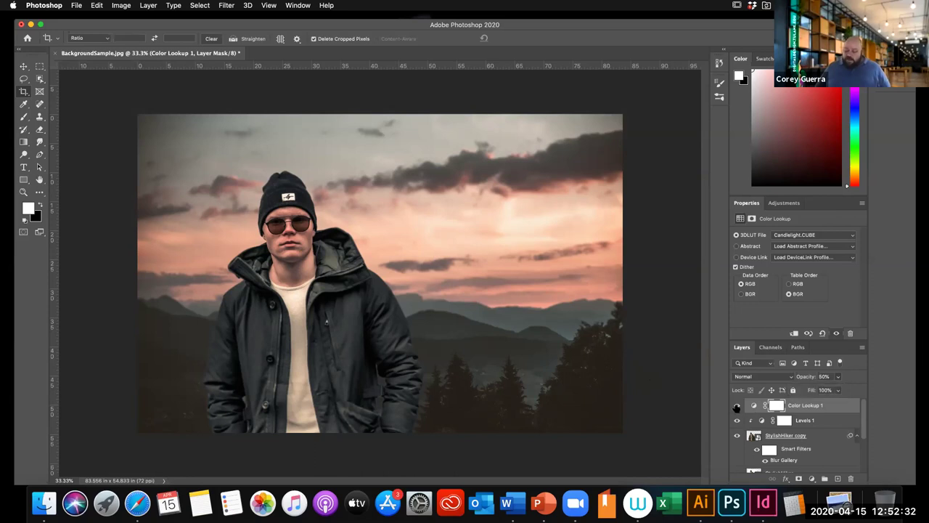
left_click(736, 407)
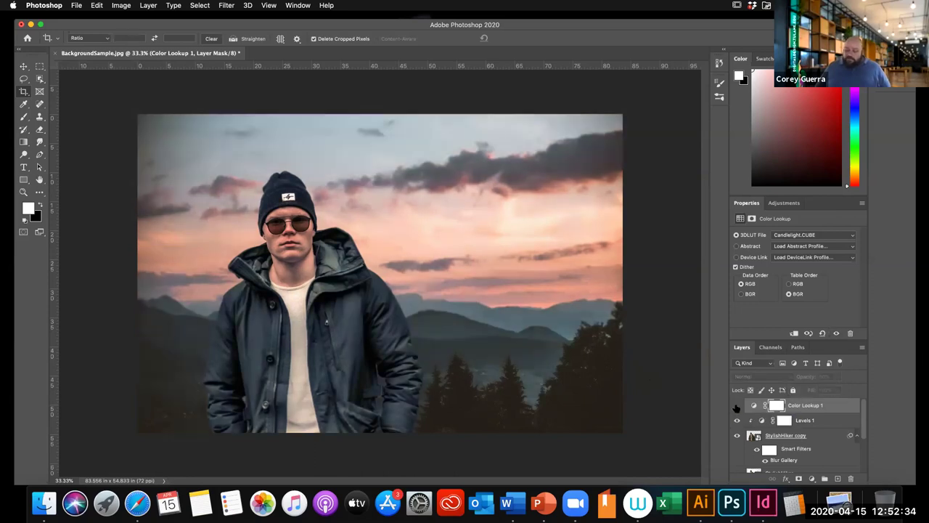
left_click(737, 407)
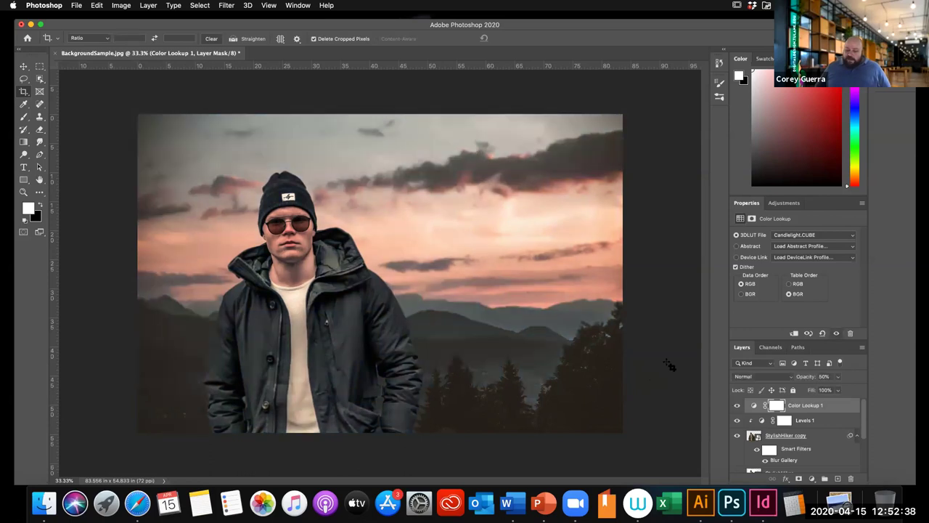